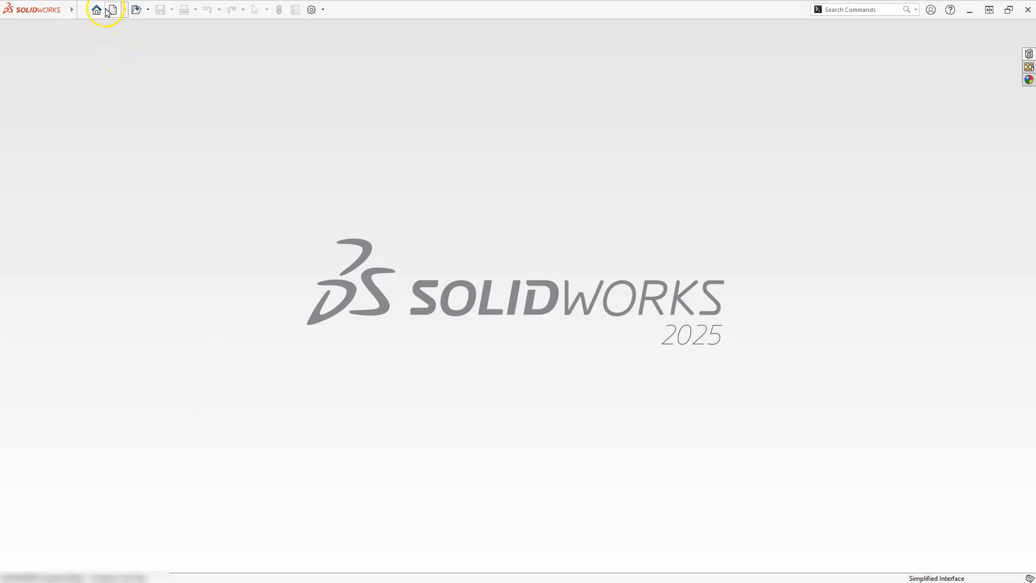
Create a new part document and start a sketch on the Front Plane
{"action": "left_click", "coordinate": [111, 9]}
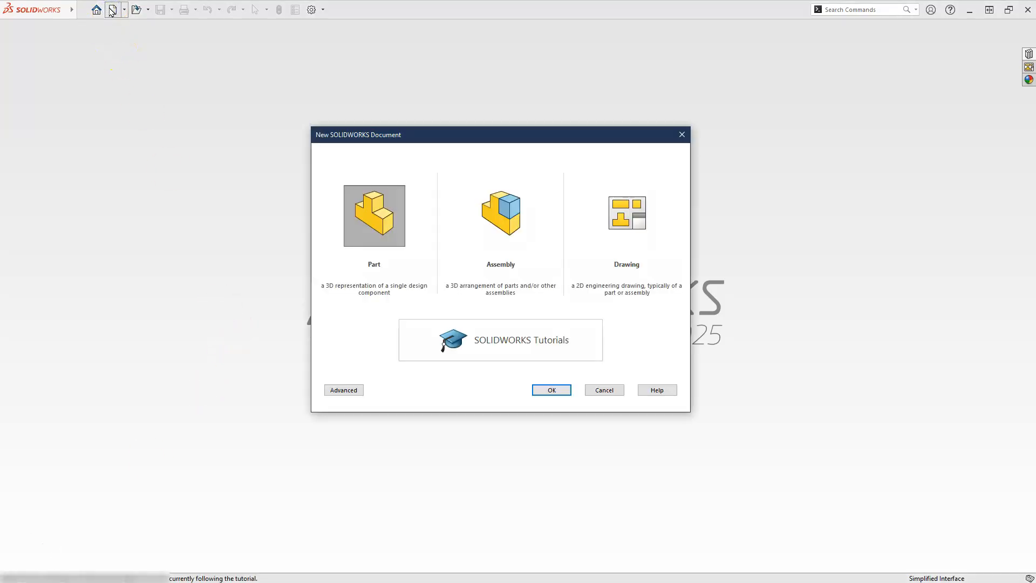
{"action": "left_click", "coordinate": [369, 229]}
{"action": "left_click", "coordinate": [551, 388]}
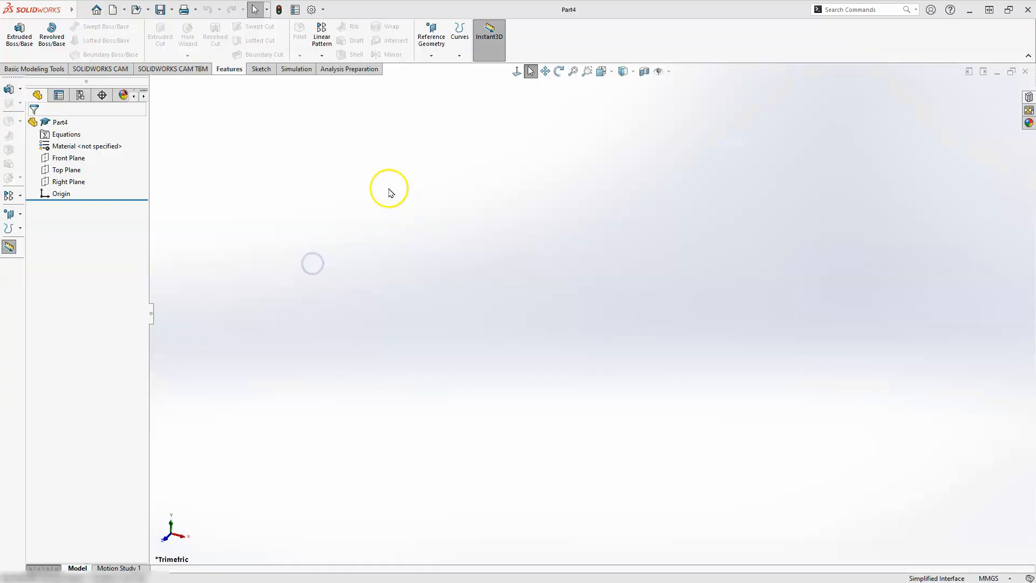
{"action": "left_click", "coordinate": [268, 71]}
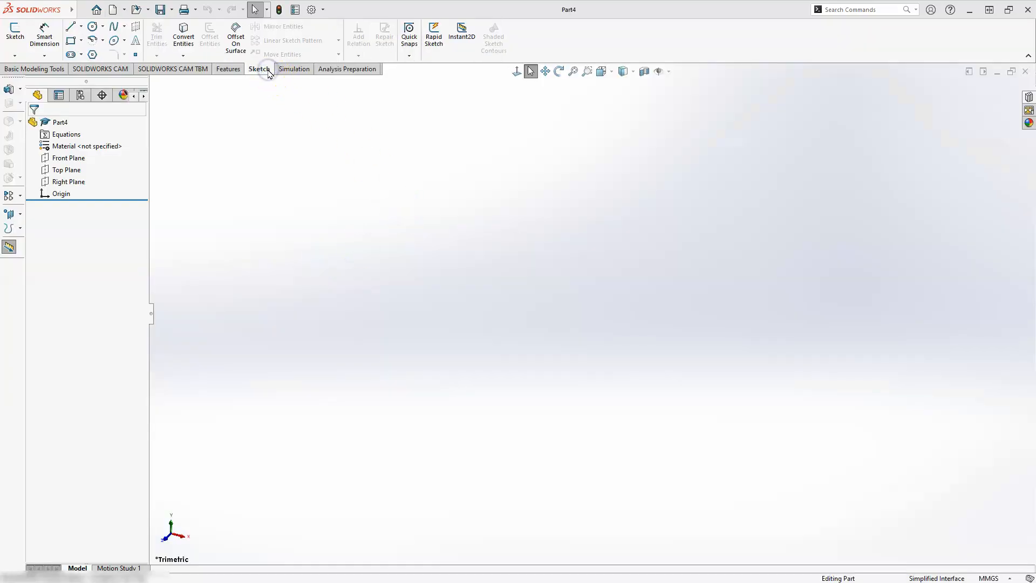
{"action": "left_click", "coordinate": [15, 30]}
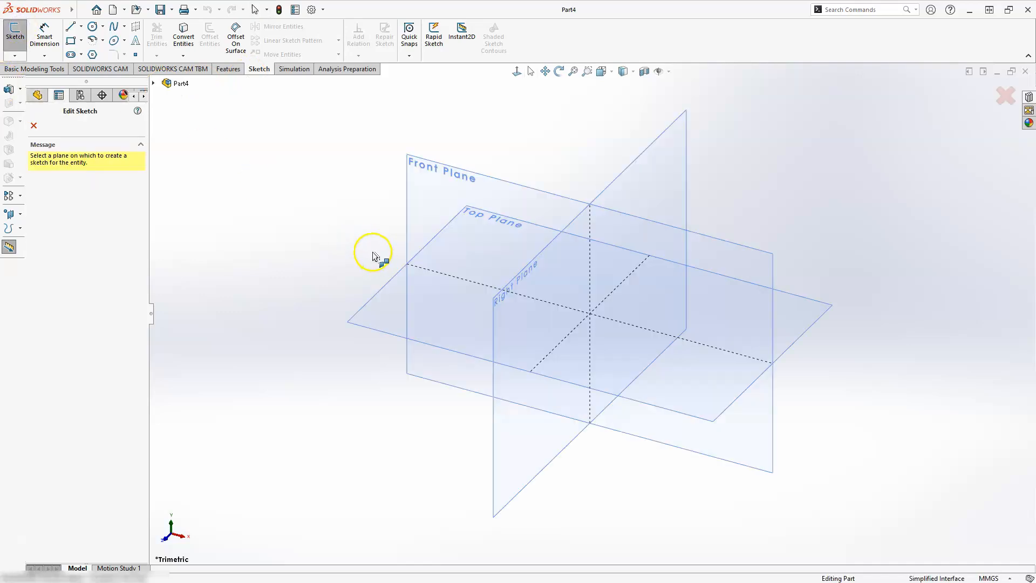
{"action": "left_click", "coordinate": [457, 174]}
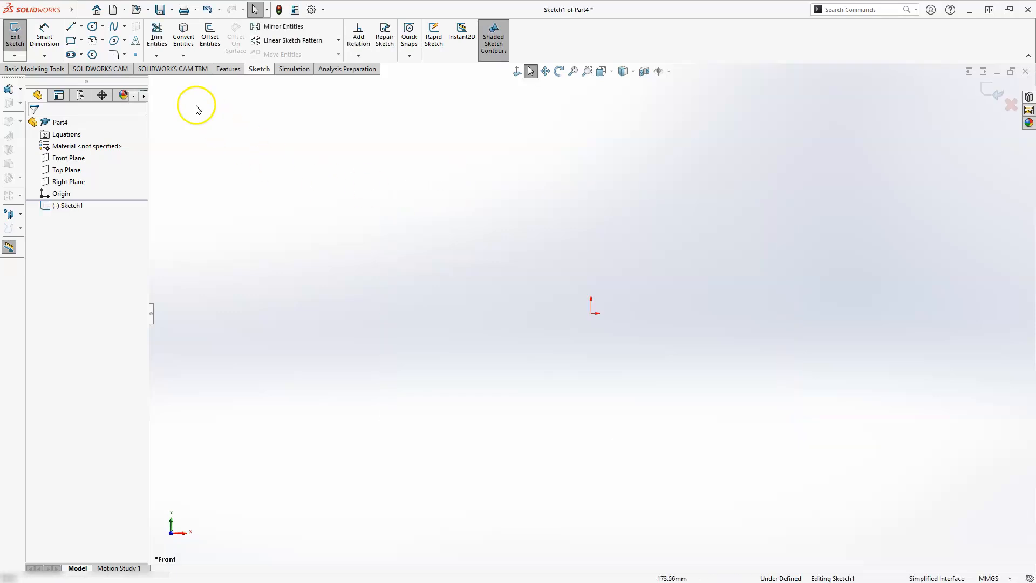
Sketch an upright center rectangle about 147 mm tall, centred on the origin
{"action": "left_click", "coordinate": [81, 40]}
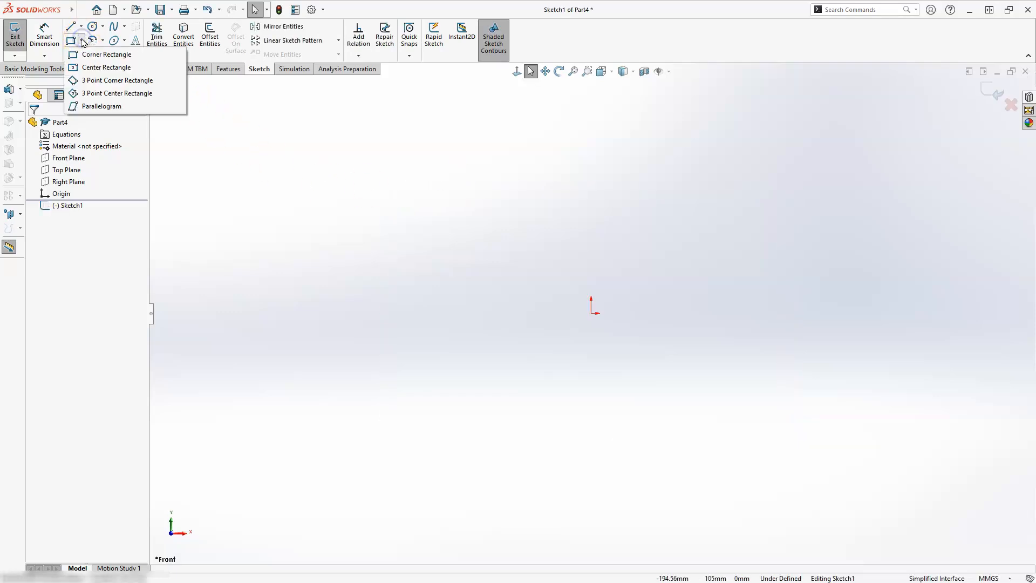
{"action": "left_click", "coordinate": [98, 68]}
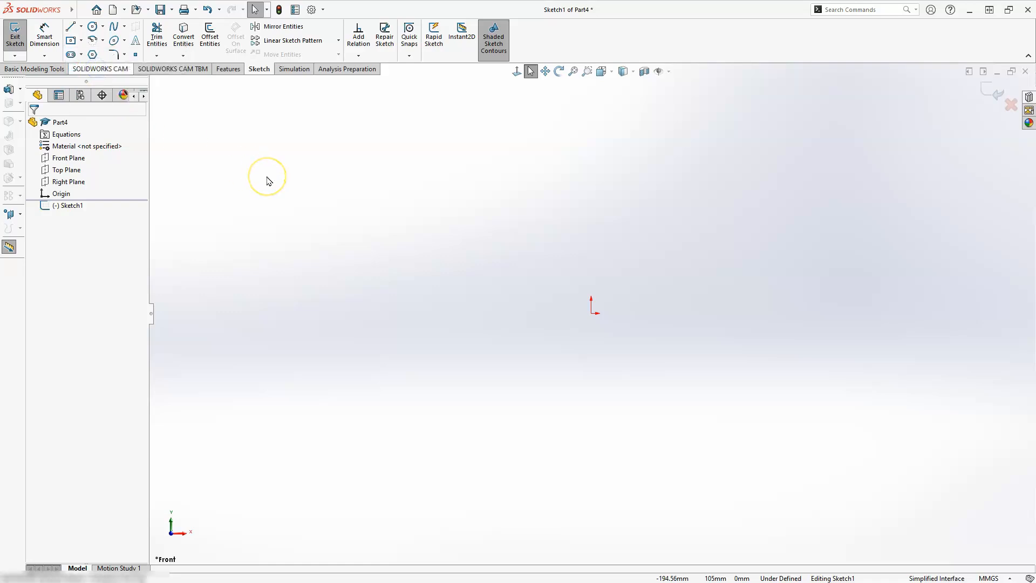
{"action": "left_click", "coordinate": [591, 314]}
{"action": "left_click_drag", "start_coordinate": [514, 164], "coordinate": [497, 154]}
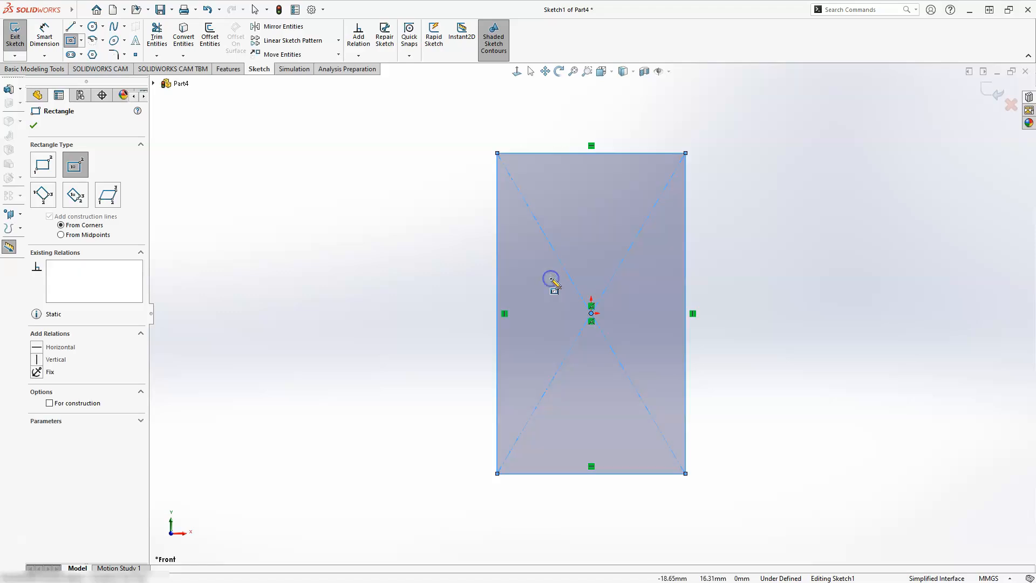
{"action": "key", "text": "Escape"}
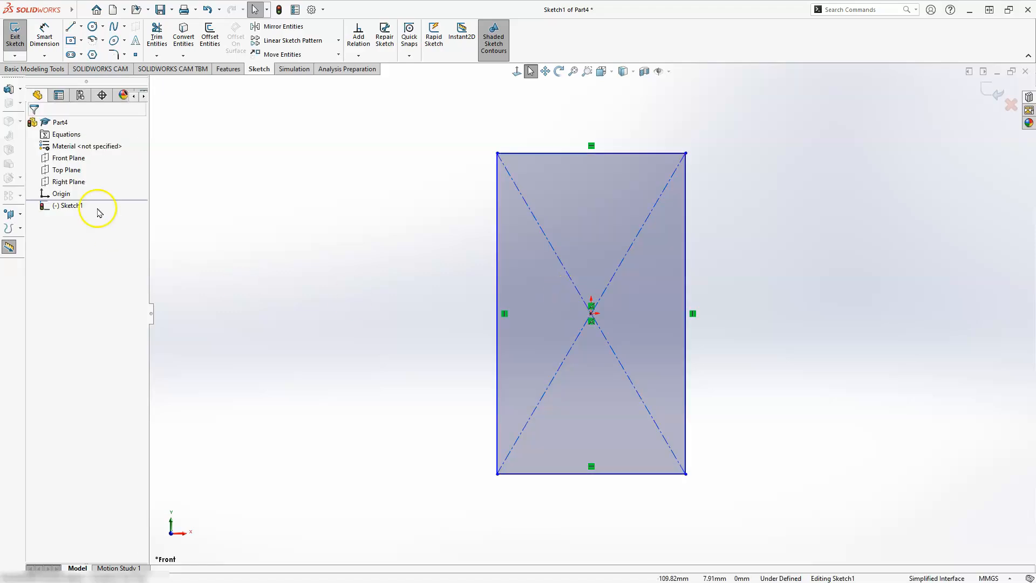
Dimension the height of the rectangle's left side as 254 mm
{"action": "left_click", "coordinate": [44, 35]}
{"action": "left_click", "coordinate": [497, 322]}
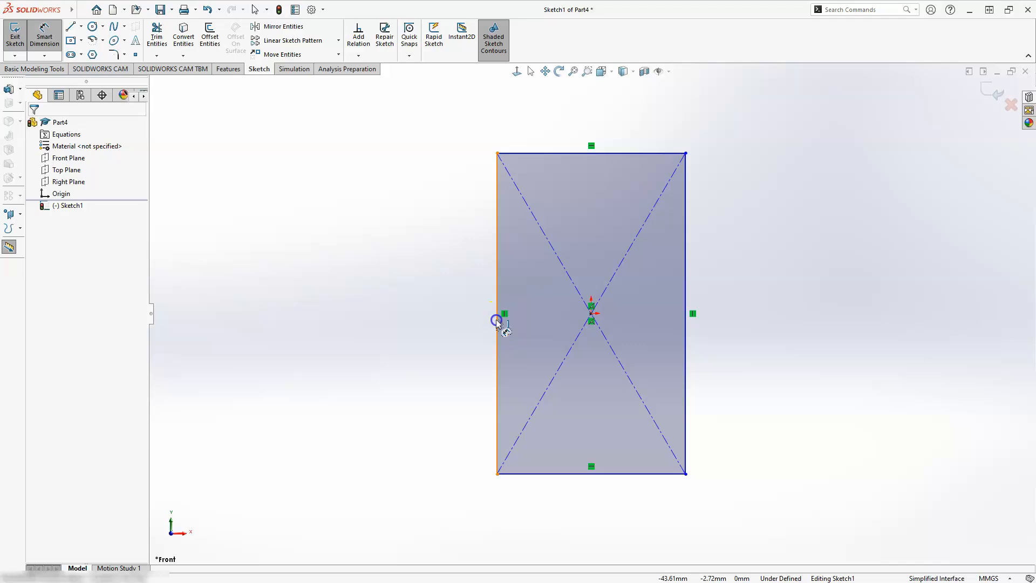
{"action": "left_click", "coordinate": [428, 315]}
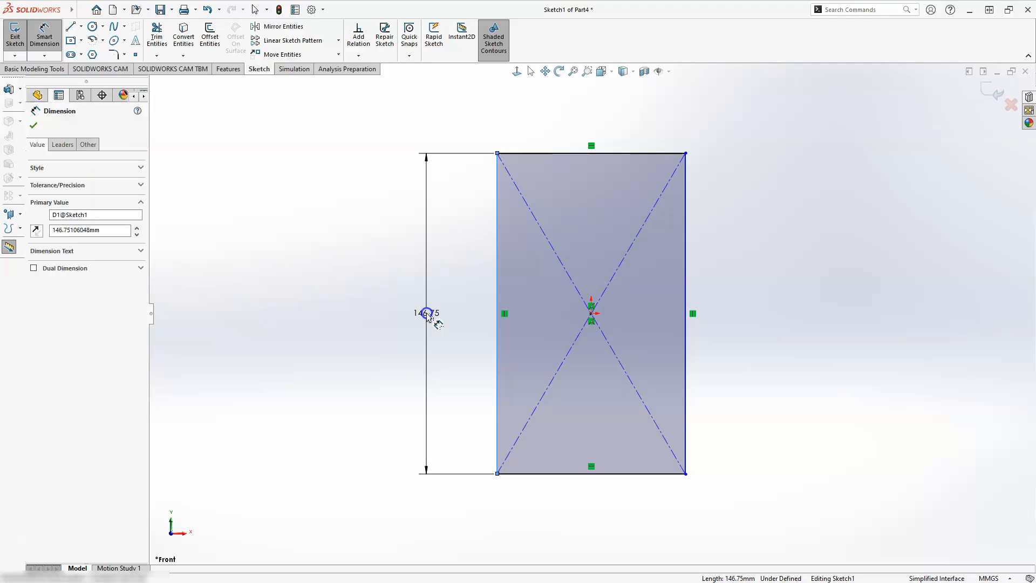
{"action": "type", "text": "2"}
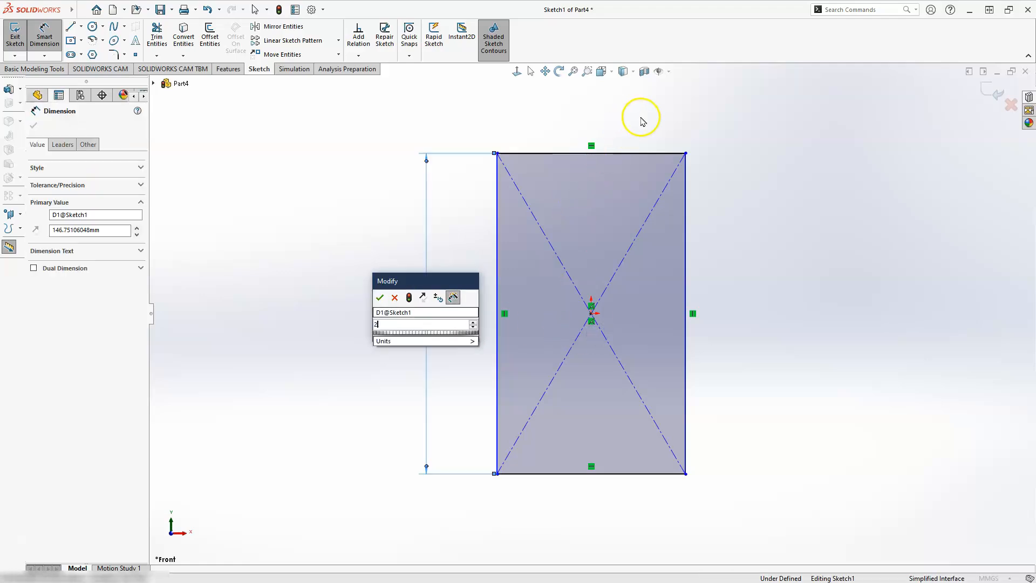
{"action": "type", "text": "54"}
{"action": "key", "text": "Return"}
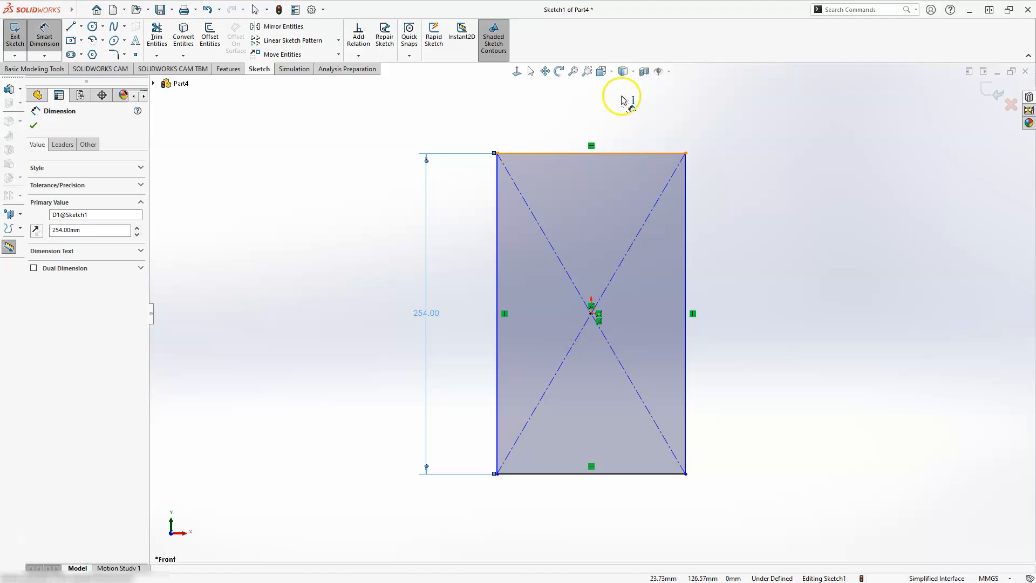
Dimension the width of the rectangle's upper side as 207.2 mm
{"action": "left_click", "coordinate": [670, 109]}
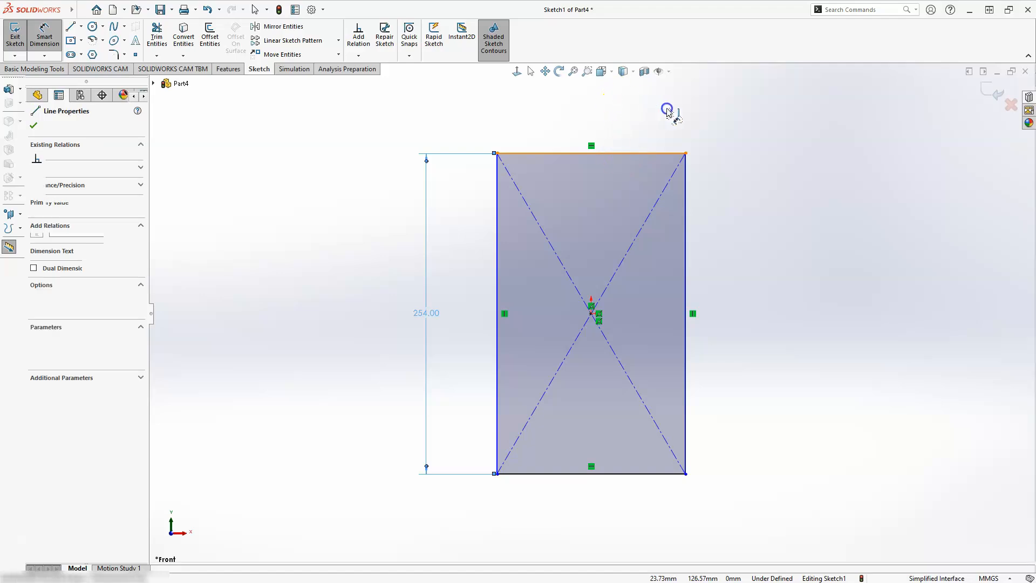
{"action": "left_click", "coordinate": [667, 110]}
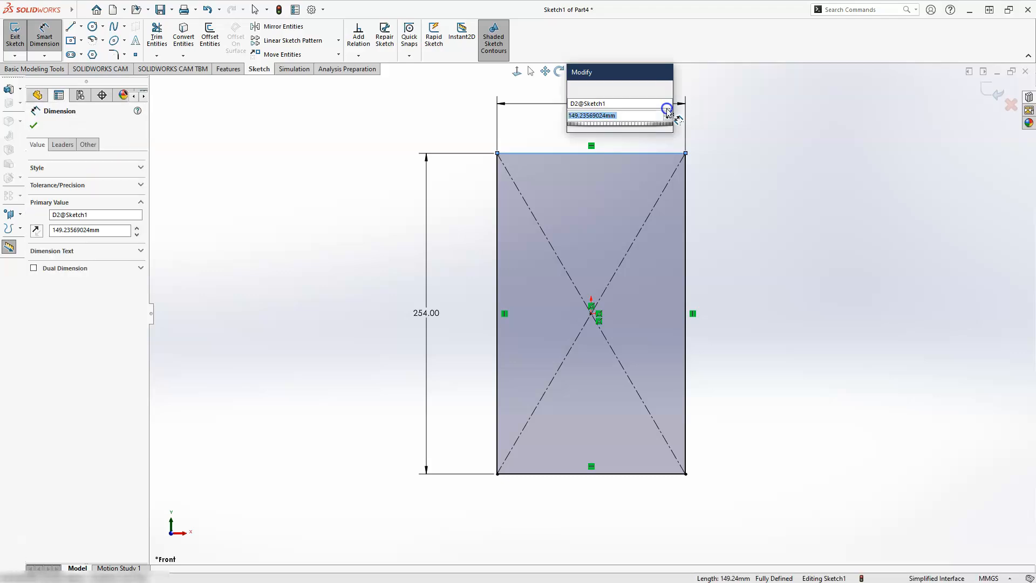
{"action": "type", "text": "207.2"}
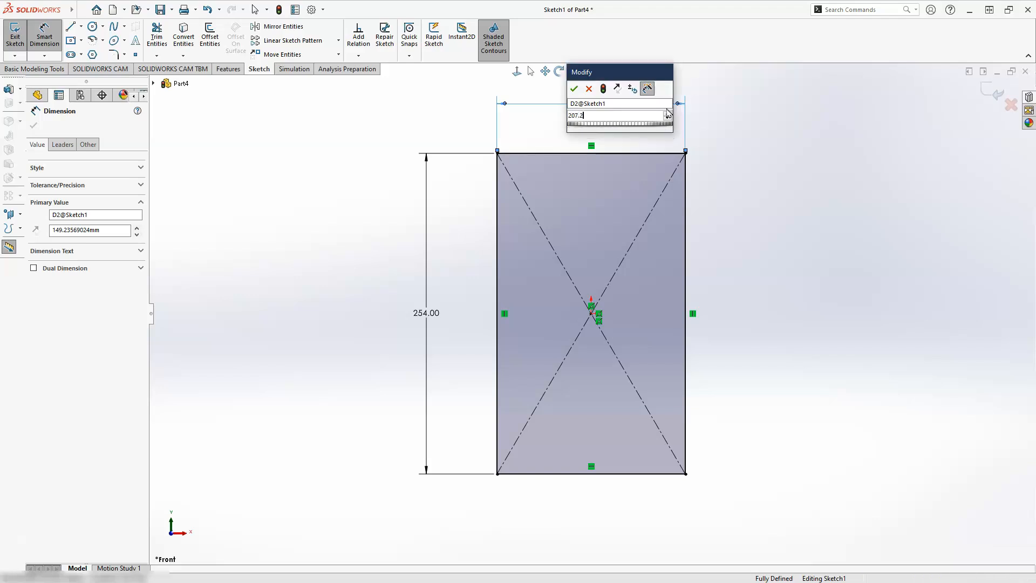
{"action": "key", "text": "Escape"}
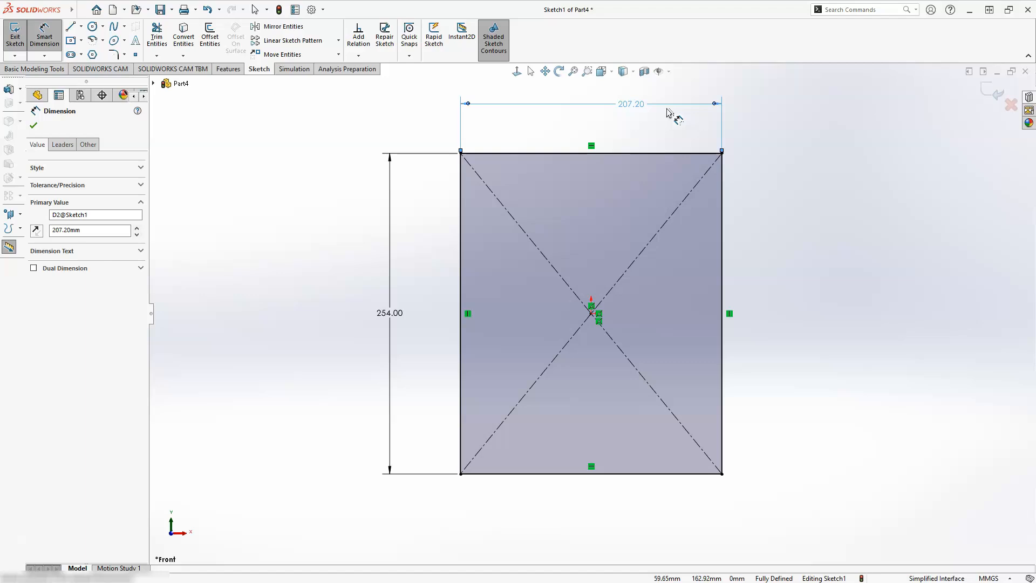
Sketch a corner rectangle about 221 mm tall inside the first one and convert its four sides to construction geometry
{"action": "left_click", "coordinate": [81, 40]}
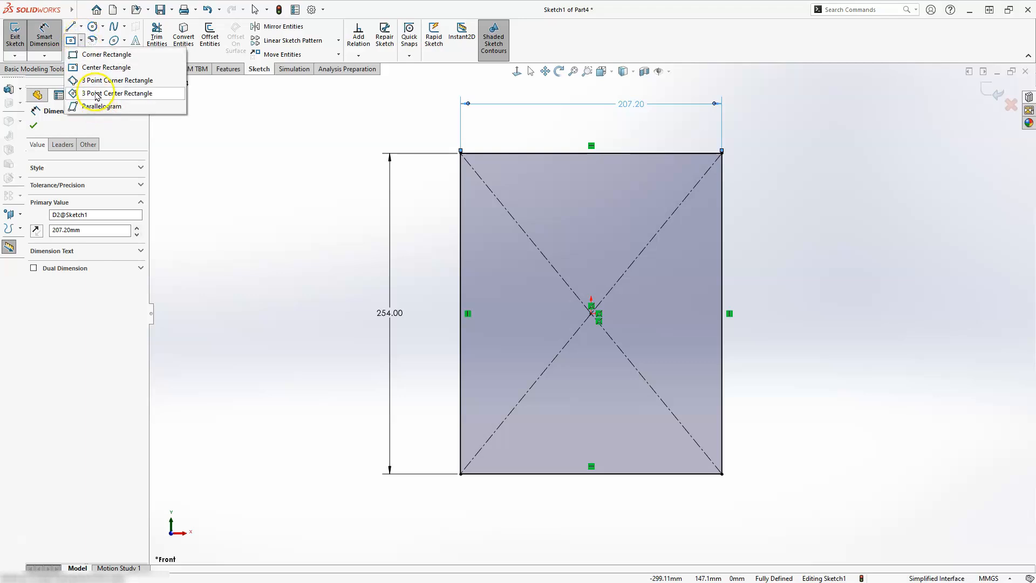
{"action": "left_click", "coordinate": [98, 56]}
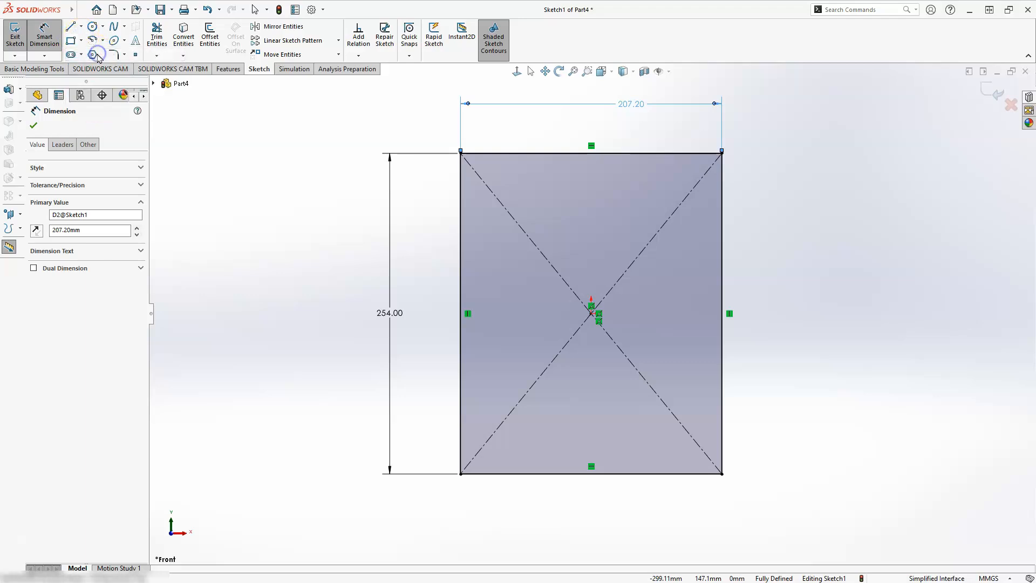
{"action": "mouse_move", "coordinate": [505, 167]}
{"action": "left_mouse_down"}
{"action": "mouse_move", "coordinate": [624, 408]}
{"action": "mouse_move", "coordinate": [667, 445]}
{"action": "left_mouse_up"}
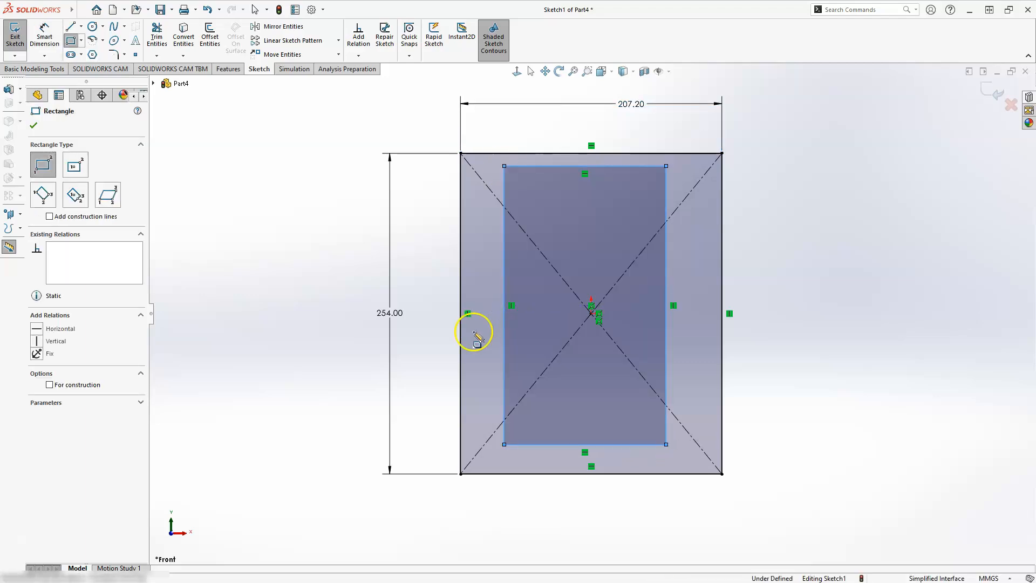
{"action": "key", "text": "Escape"}
{"action": "mouse_move", "coordinate": [491, 128]}
{"action": "left_mouse_down"}
{"action": "mouse_move", "coordinate": [534, 372]}
{"action": "mouse_move", "coordinate": [576, 485]}
{"action": "mouse_move", "coordinate": [685, 501]}
{"action": "left_mouse_up"}
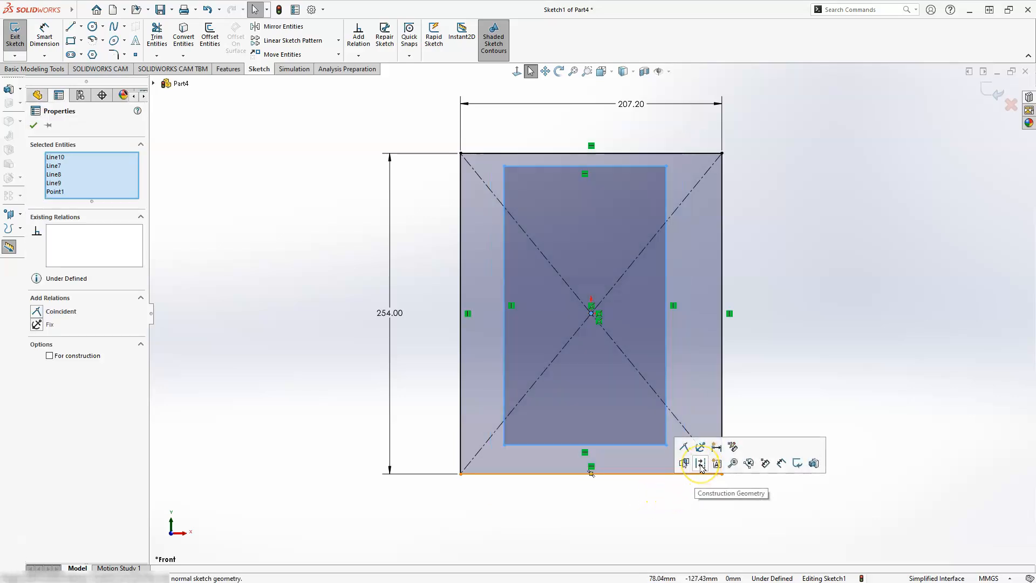
{"action": "left_click", "coordinate": [700, 463]}
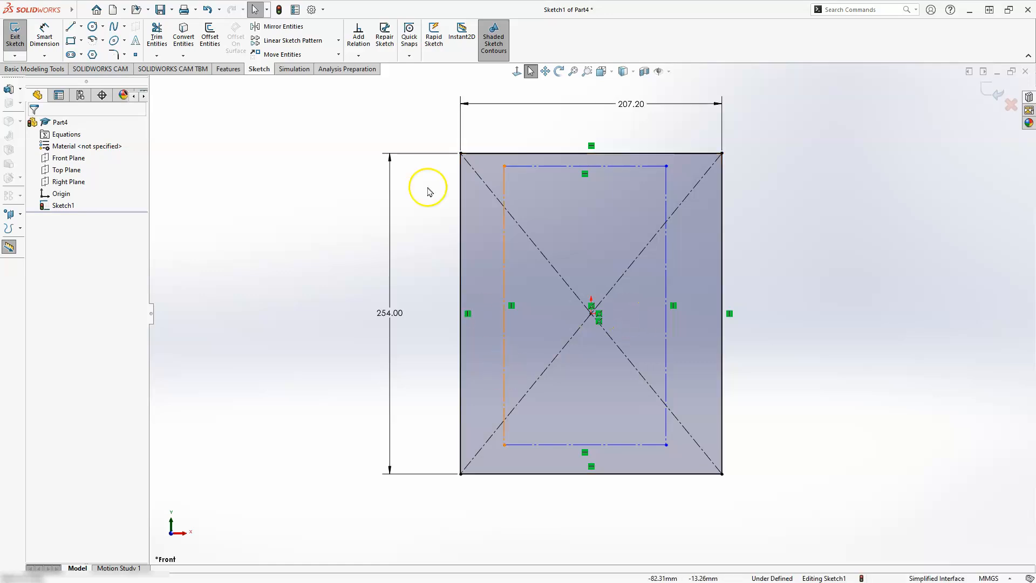
Dimension the construction rectangle's left side 60 mm from the outer rectangle's left edge
{"action": "left_click", "coordinate": [45, 37]}
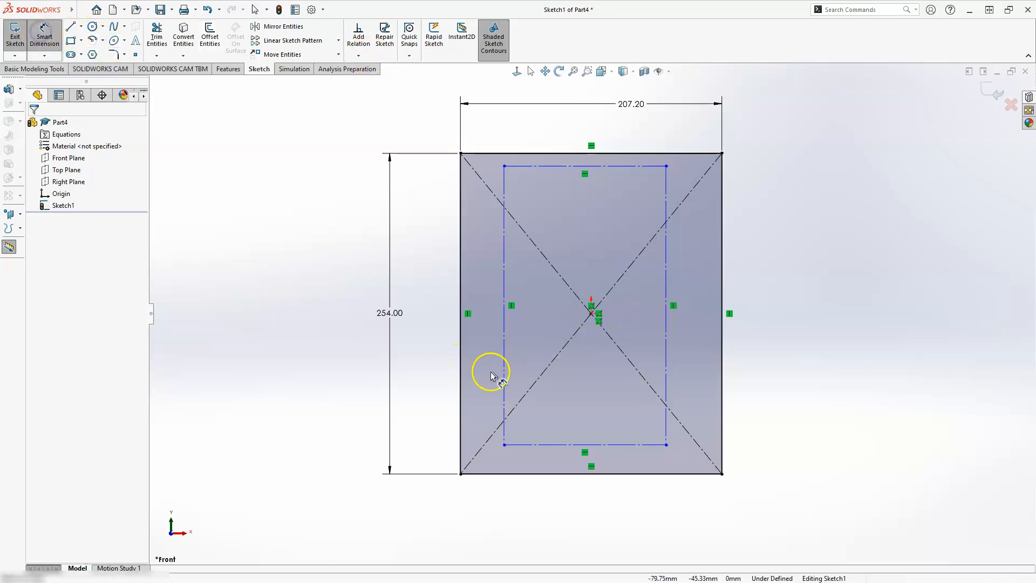
{"action": "left_click", "coordinate": [460, 387]}
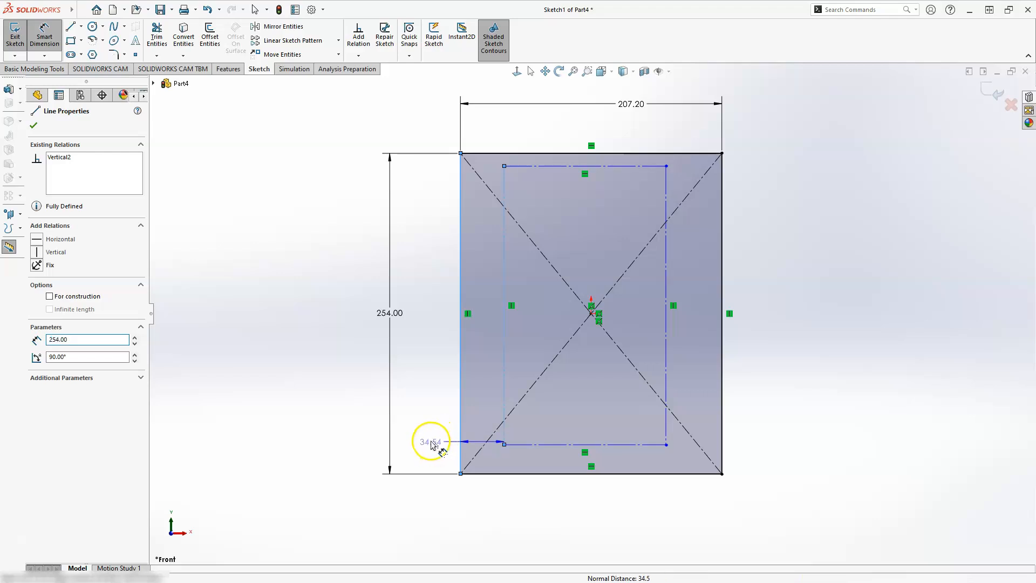
{"action": "left_click", "coordinate": [432, 444]}
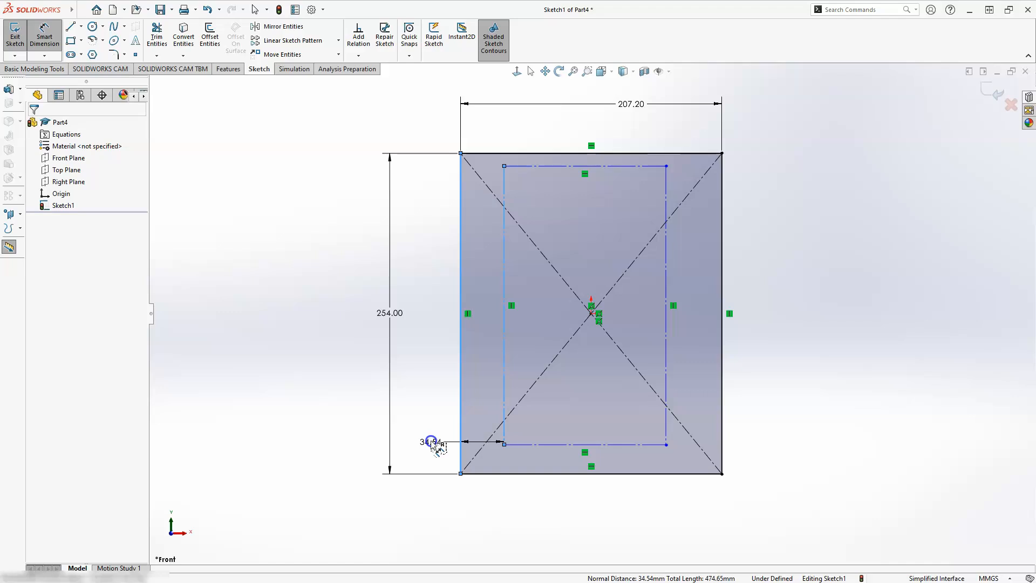
{"action": "left_click", "coordinate": [433, 443]}
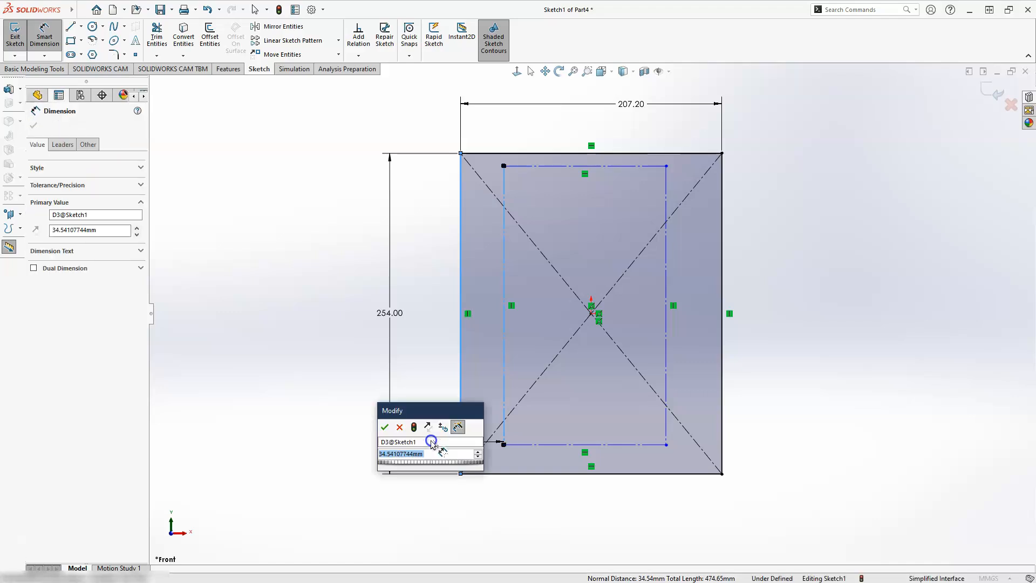
{"action": "type", "text": "60"}
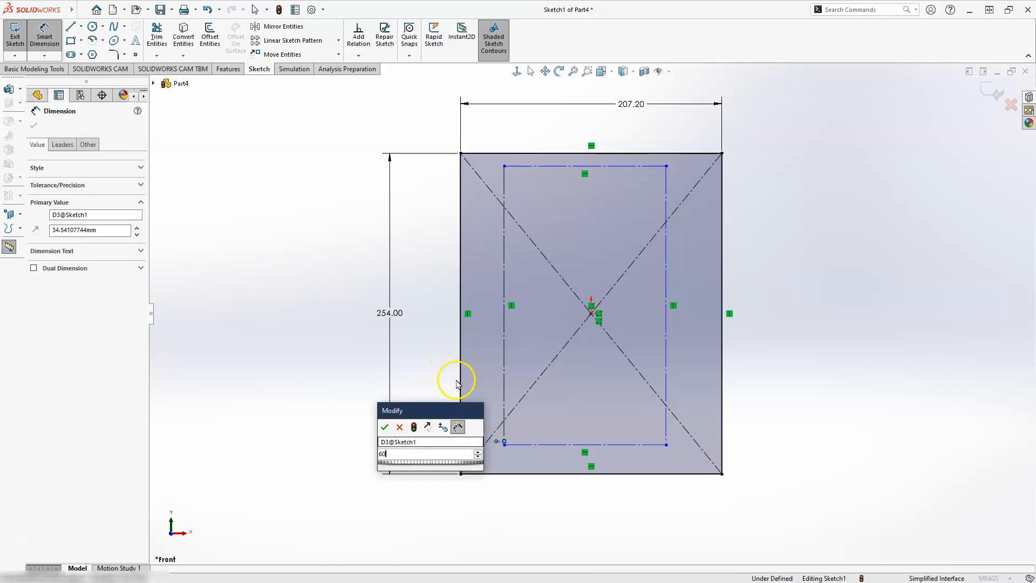
{"action": "key", "text": "Escape"}
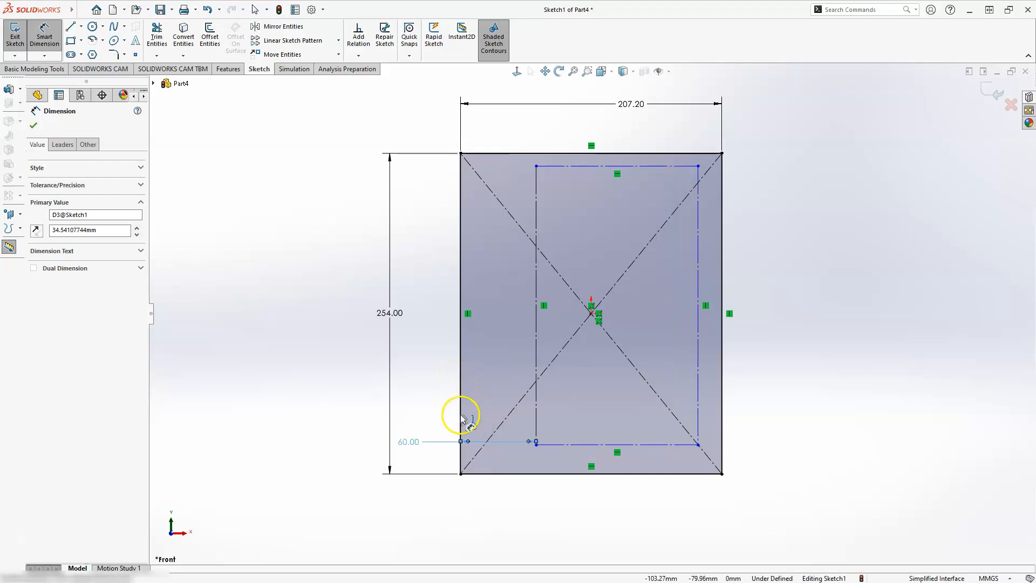
Dimension the construction rectangle's right side 147.2 mm from the outer rectangle's left edge
{"action": "left_click", "coordinate": [699, 416]}
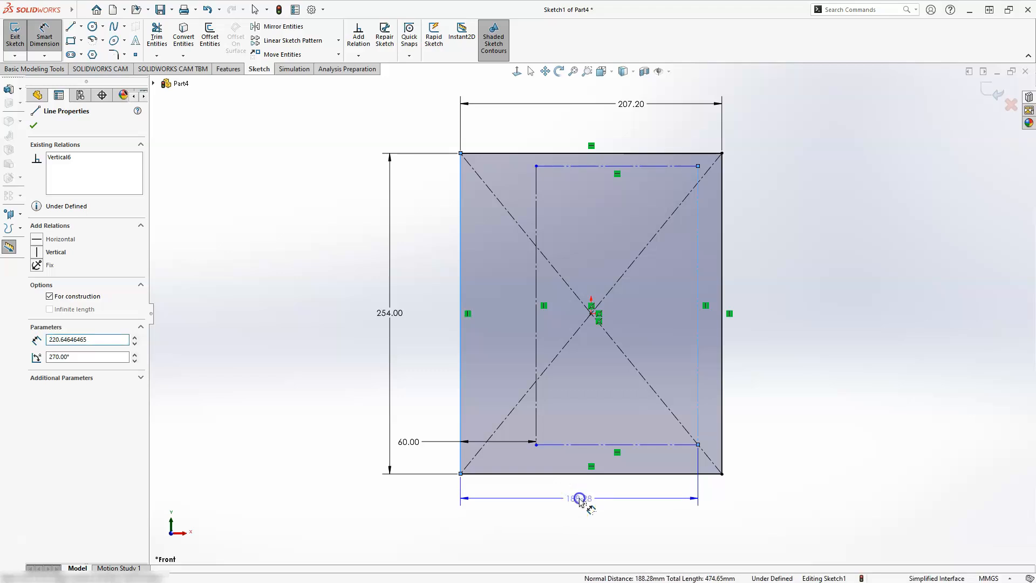
{"action": "left_click", "coordinate": [579, 501]}
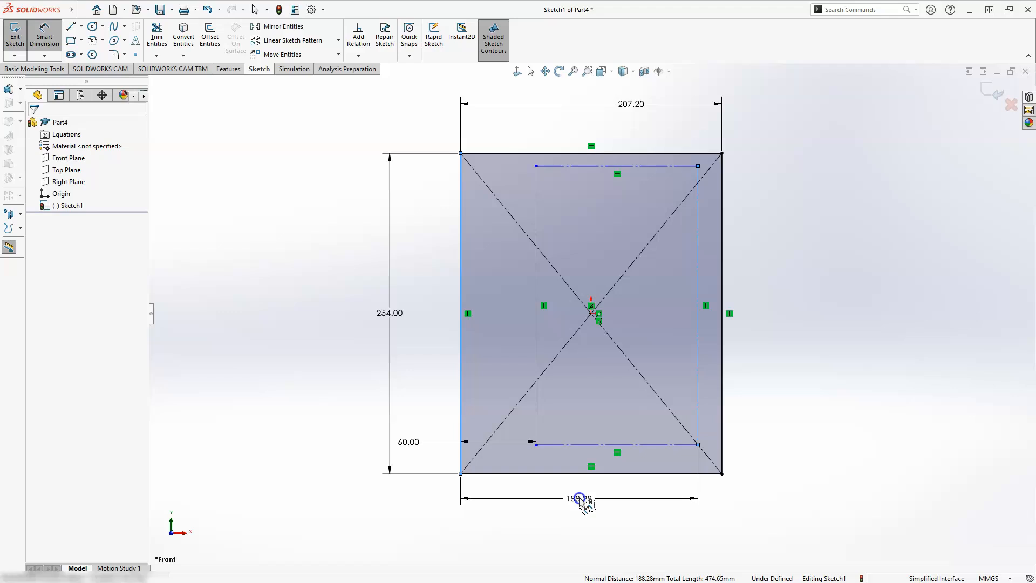
{"action": "double_click", "coordinate": [580, 499]}
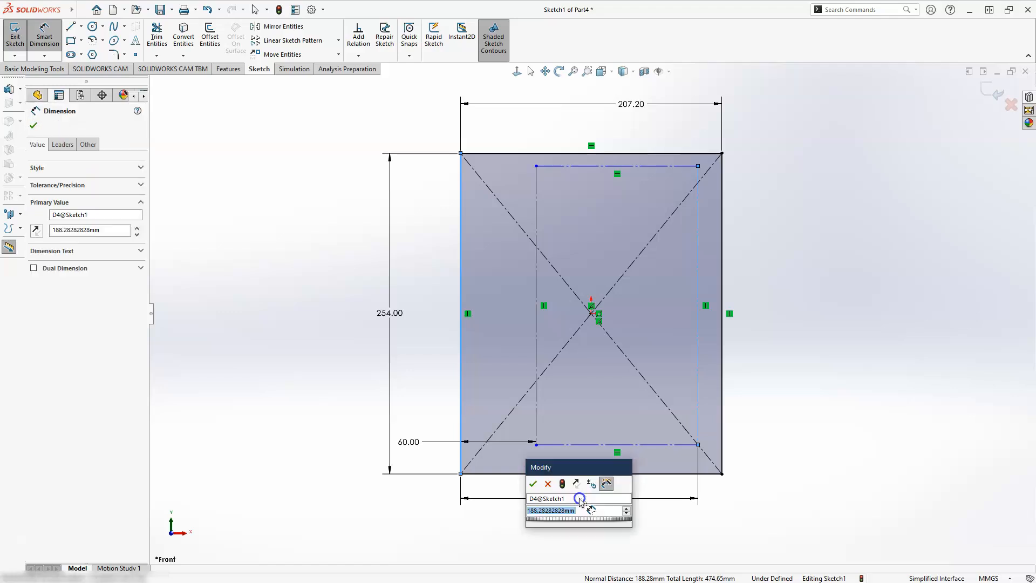
{"action": "type", "text": "1"}
{"action": "type", "text": "7.2"}
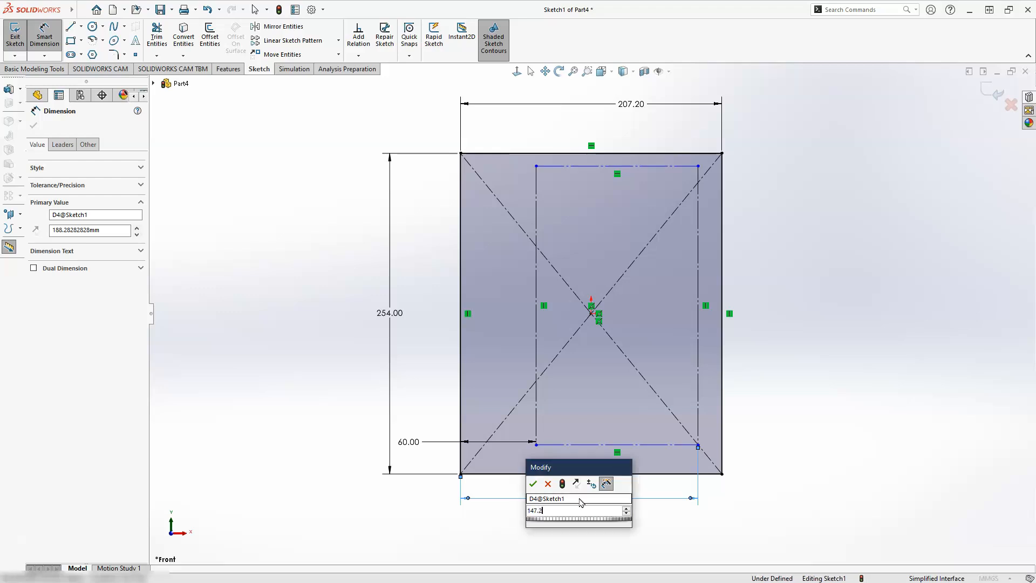
{"action": "key", "text": "Escape"}
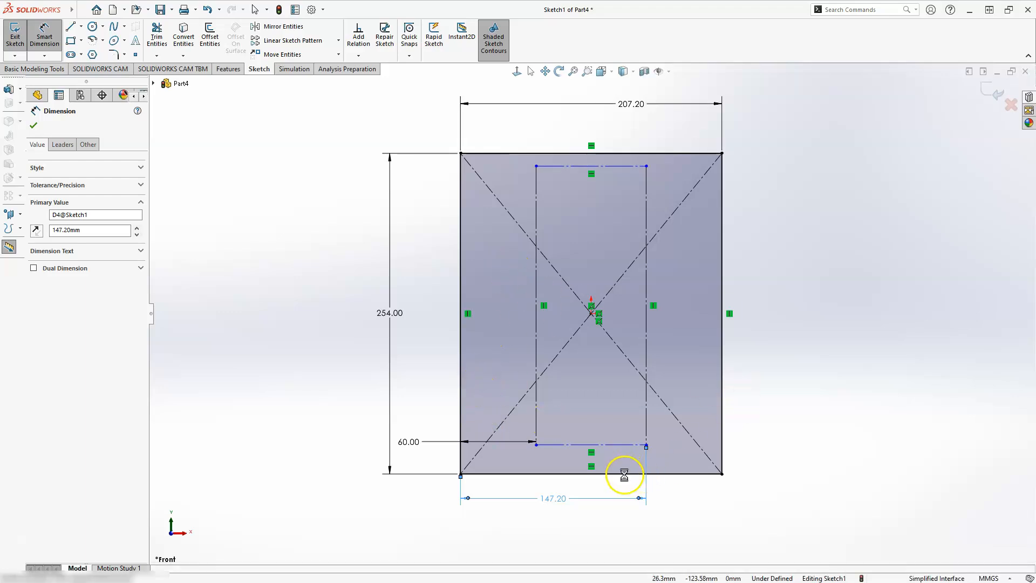
Dimension the construction rectangle's lower side 10 mm above the outer rectangle's lower edge
{"action": "left_click", "coordinate": [626, 445]}
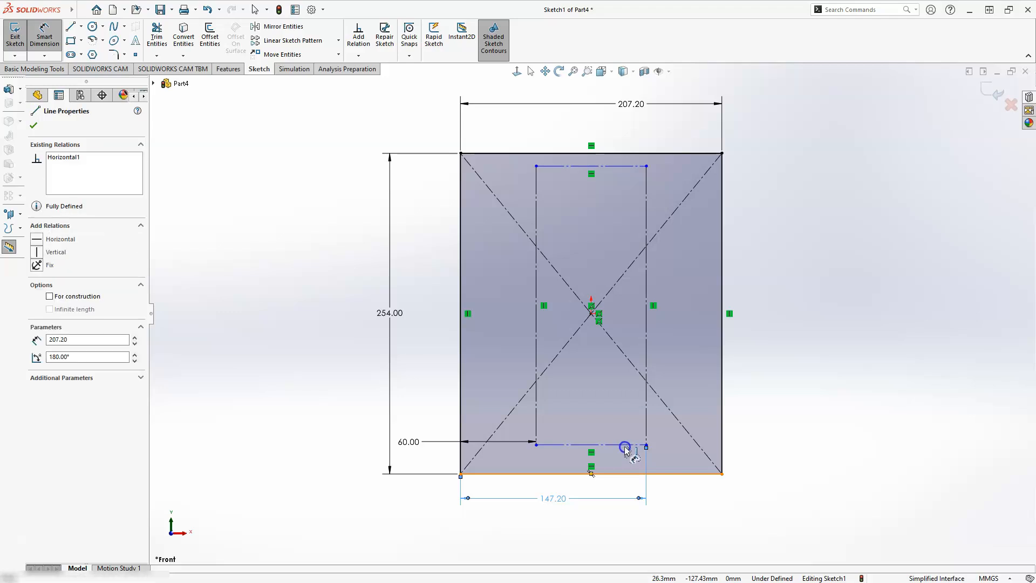
{"action": "left_click", "coordinate": [625, 444]}
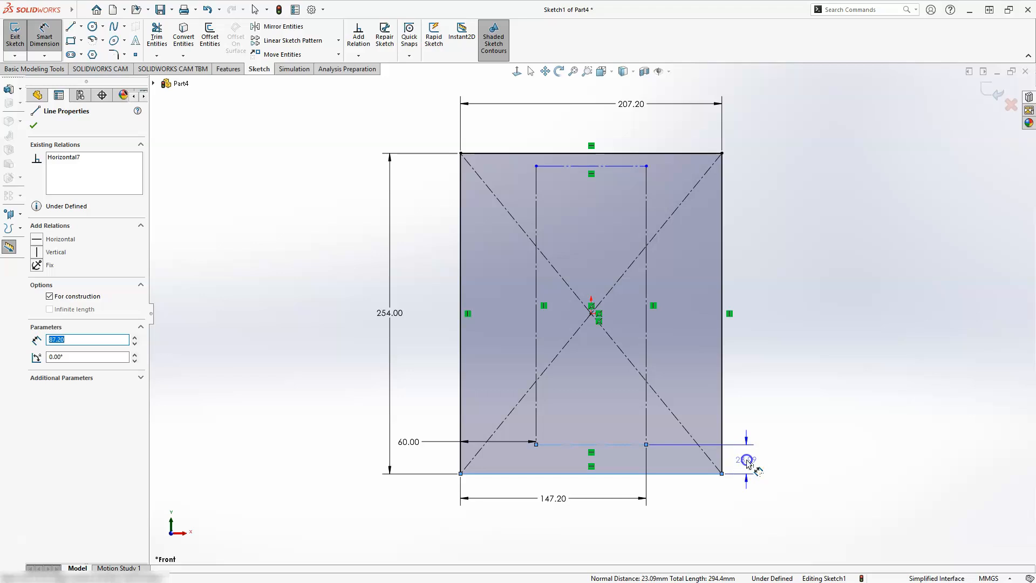
{"action": "left_click", "coordinate": [747, 461]}
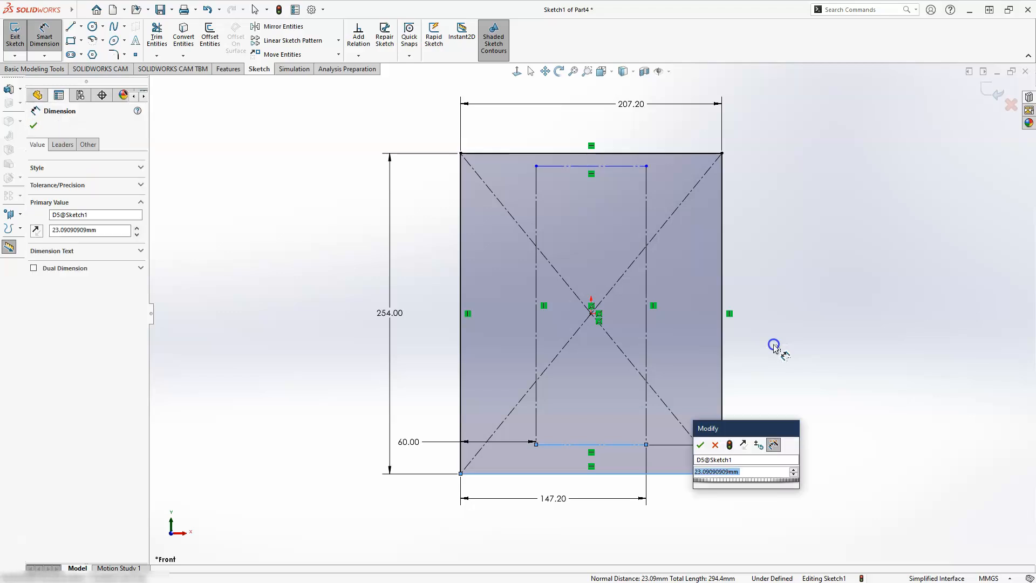
{"action": "type", "text": "10"}
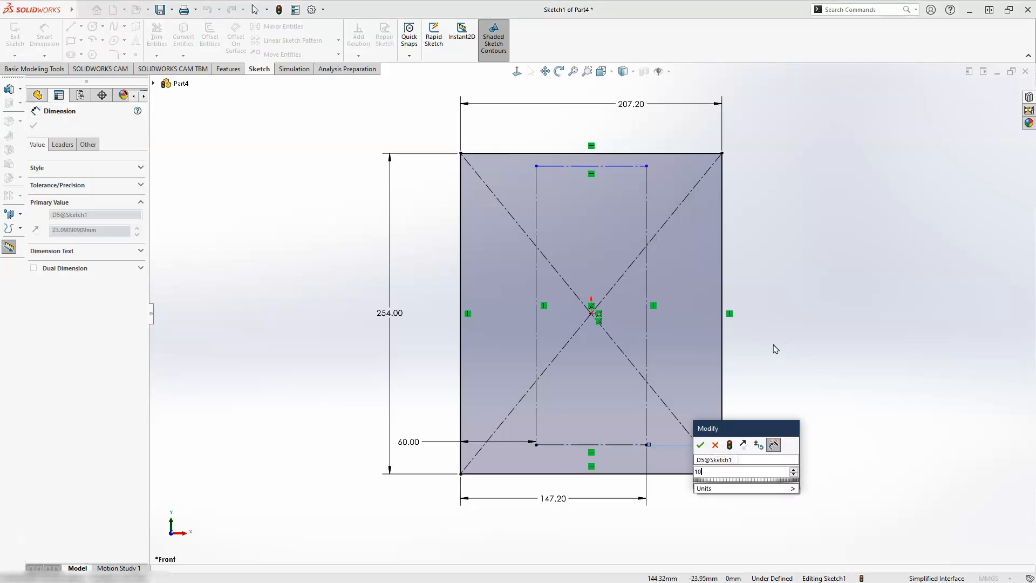
{"action": "left_click", "coordinate": [700, 448]}
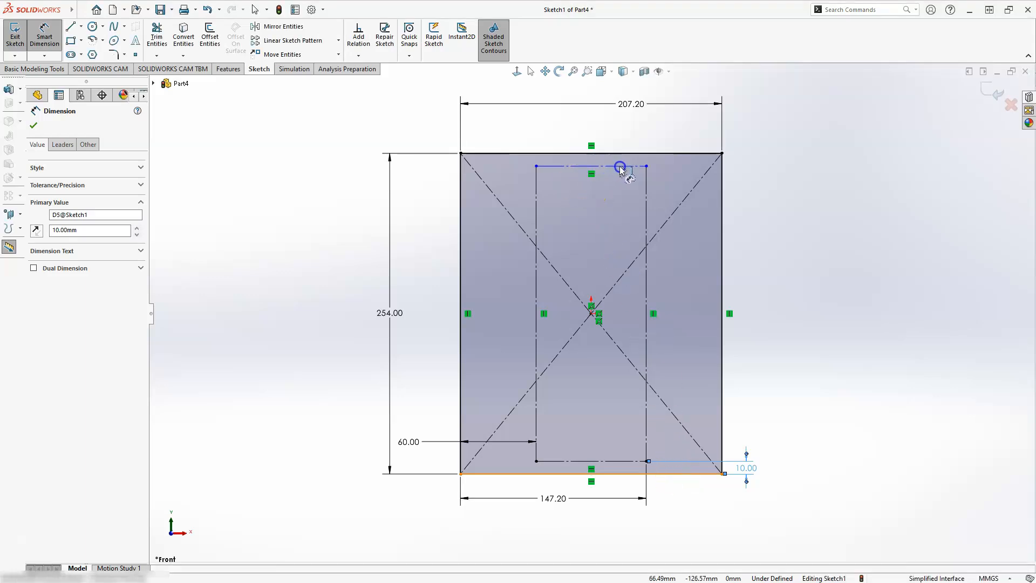
Dimension the construction rectangle's upper side 243.6 mm from the outer rectangle's lower edge
{"action": "left_click", "coordinate": [621, 168]}
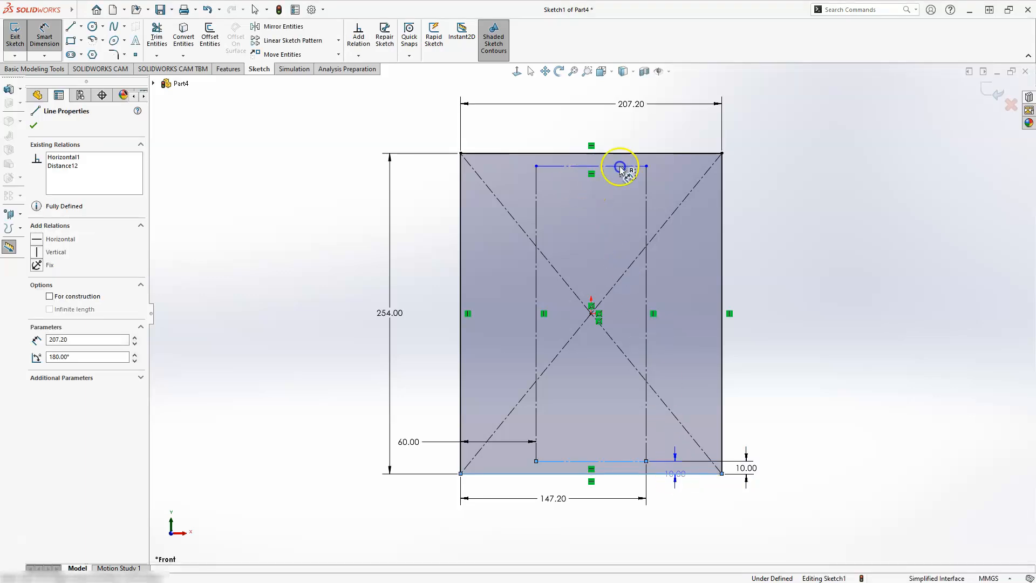
{"action": "left_click", "coordinate": [771, 307]}
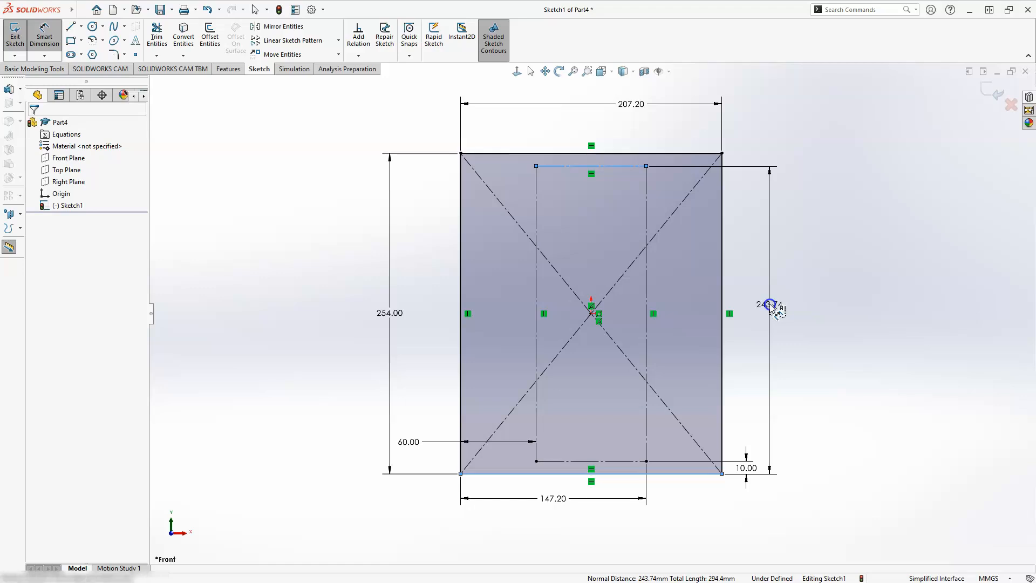
{"action": "type", "text": "243.6"}
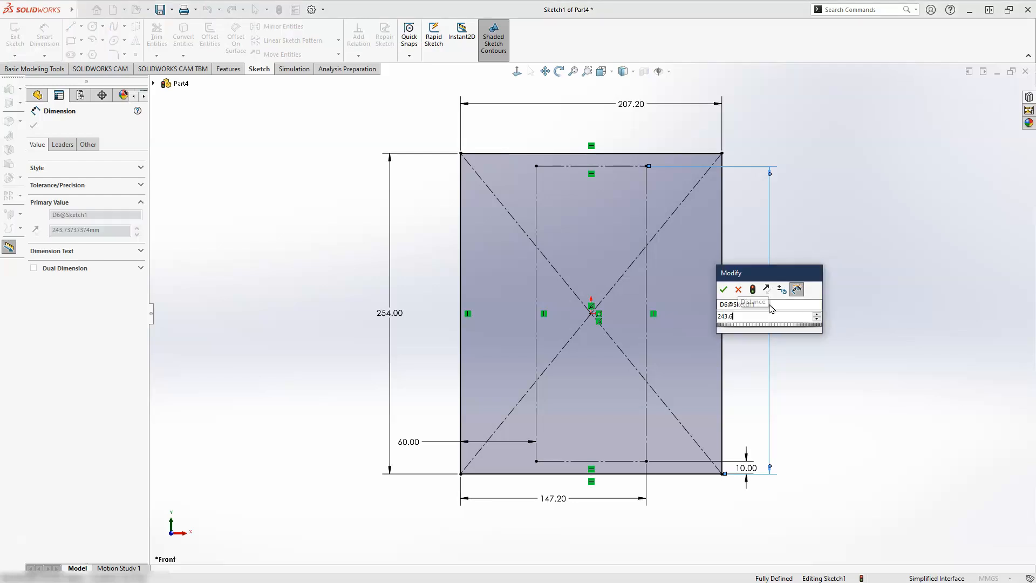
{"action": "key", "text": "Return"}
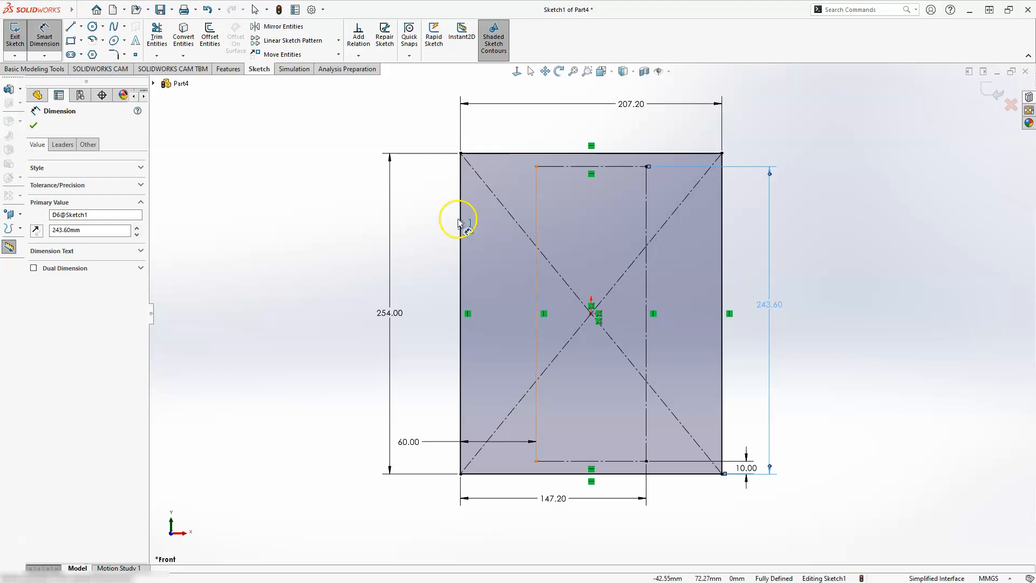
Sketch four circles centred on the construction rectangle's corners, with radii between about 17 and 29 mm
{"action": "left_click", "coordinate": [95, 25]}
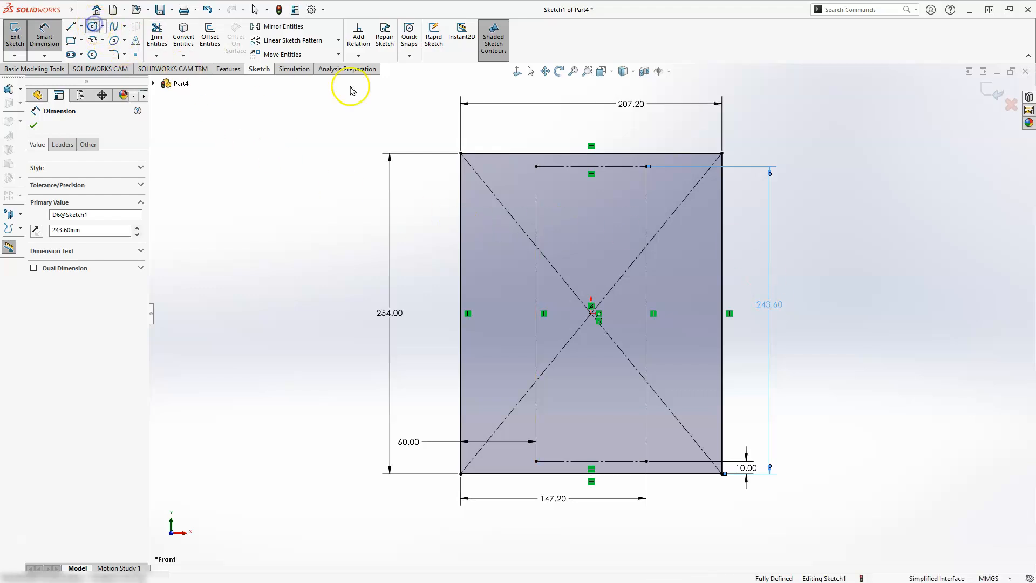
{"action": "left_click", "coordinate": [536, 166]}
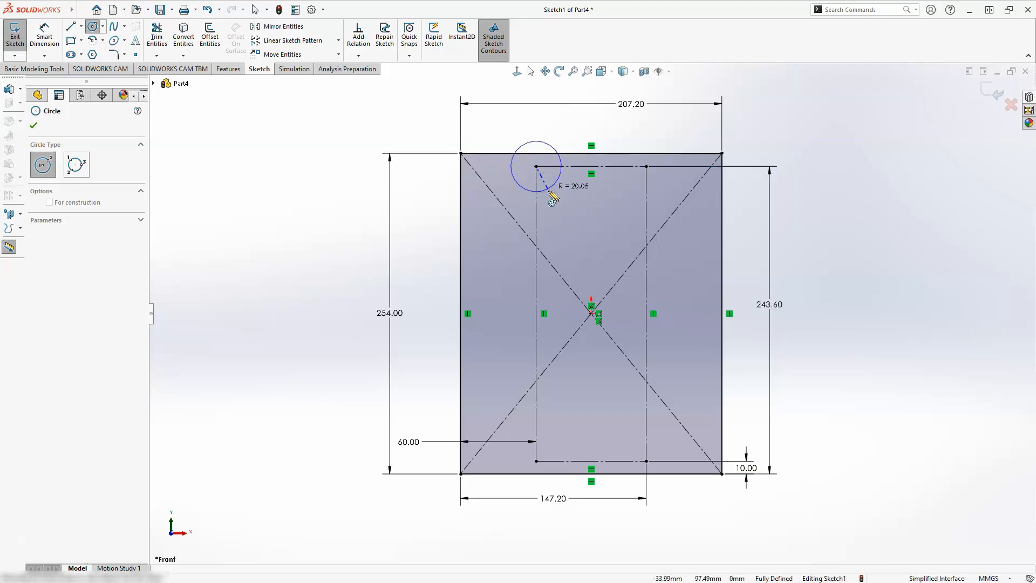
{"action": "left_click", "coordinate": [577, 188]}
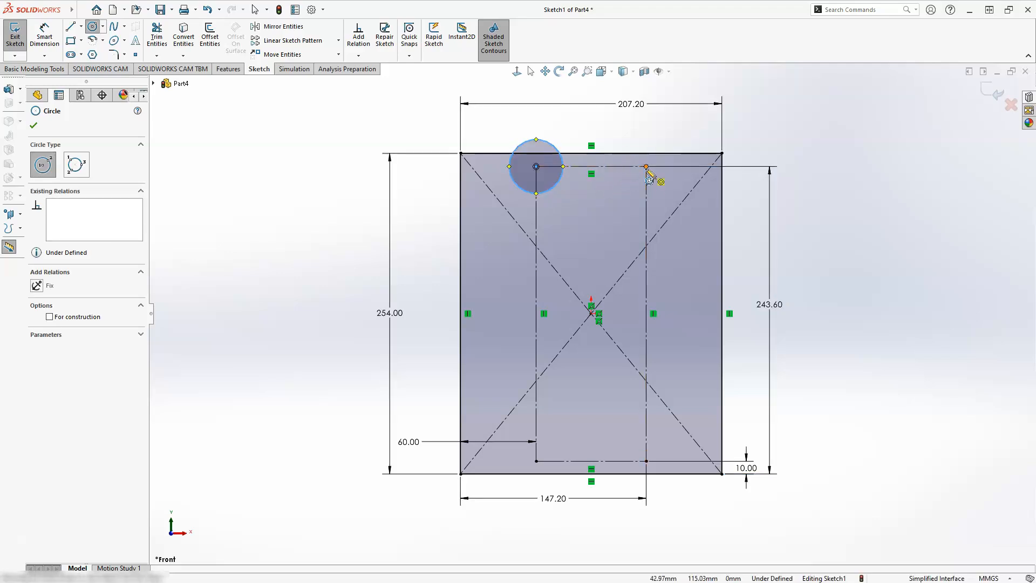
{"action": "left_click", "coordinate": [647, 167]}
{"action": "left_click", "coordinate": [620, 192]}
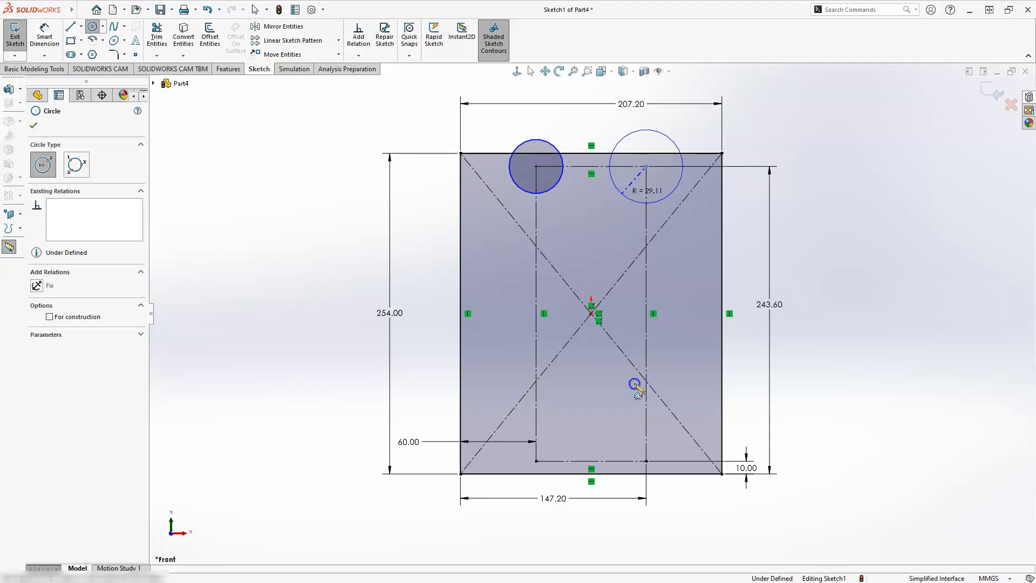
{"action": "left_click", "coordinate": [646, 461]}
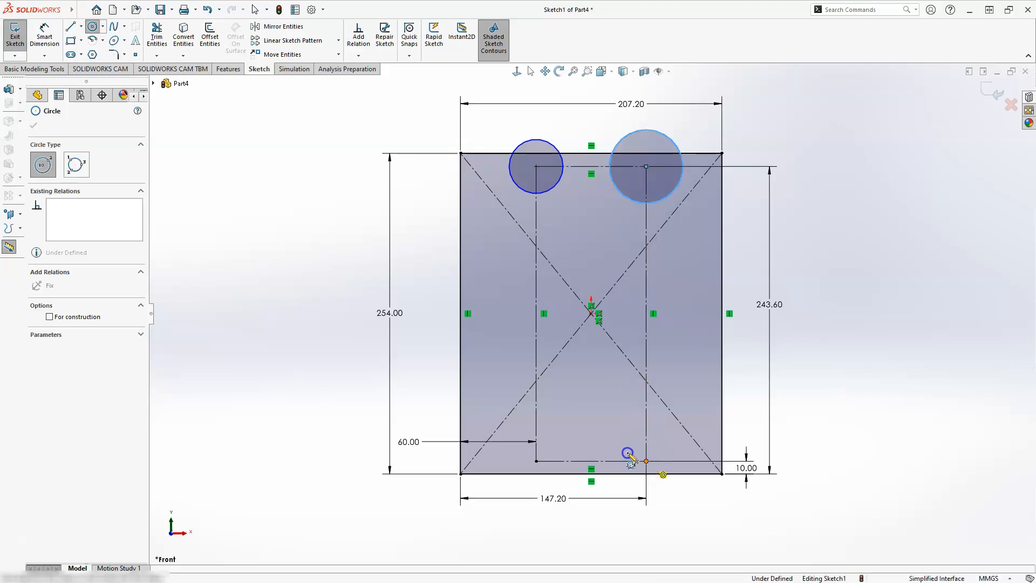
{"action": "left_click", "coordinate": [537, 462]}
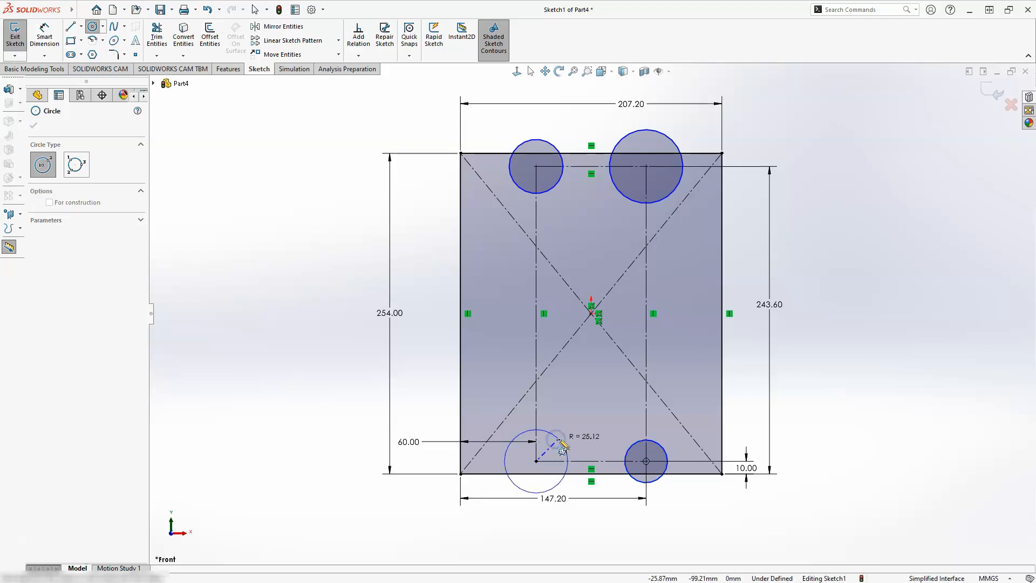
{"action": "left_click", "coordinate": [563, 446]}
{"action": "key", "text": "Escape"}
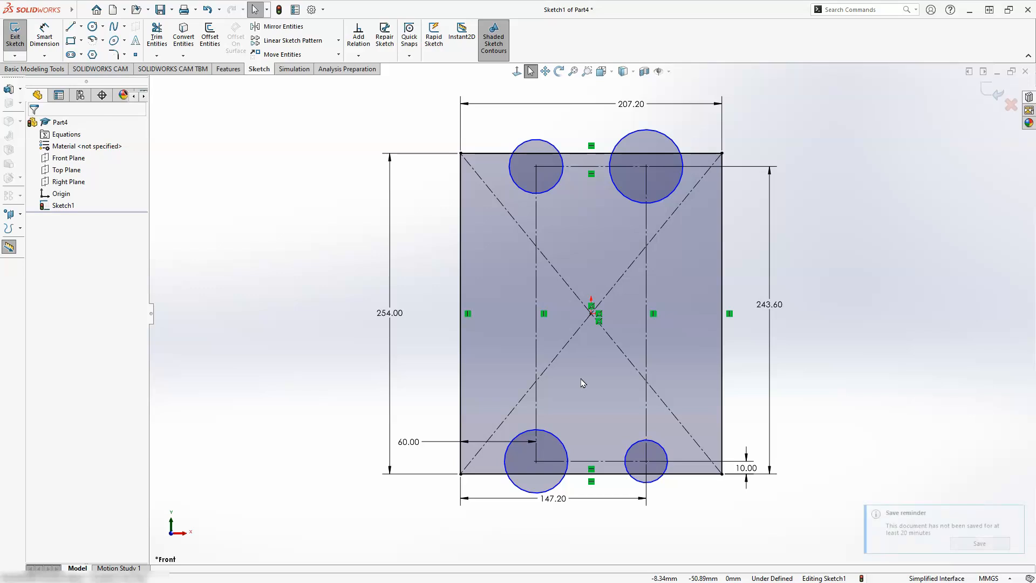
Apply an Equal relation to all four corner circles
{"action": "left_click", "coordinate": [564, 447]}
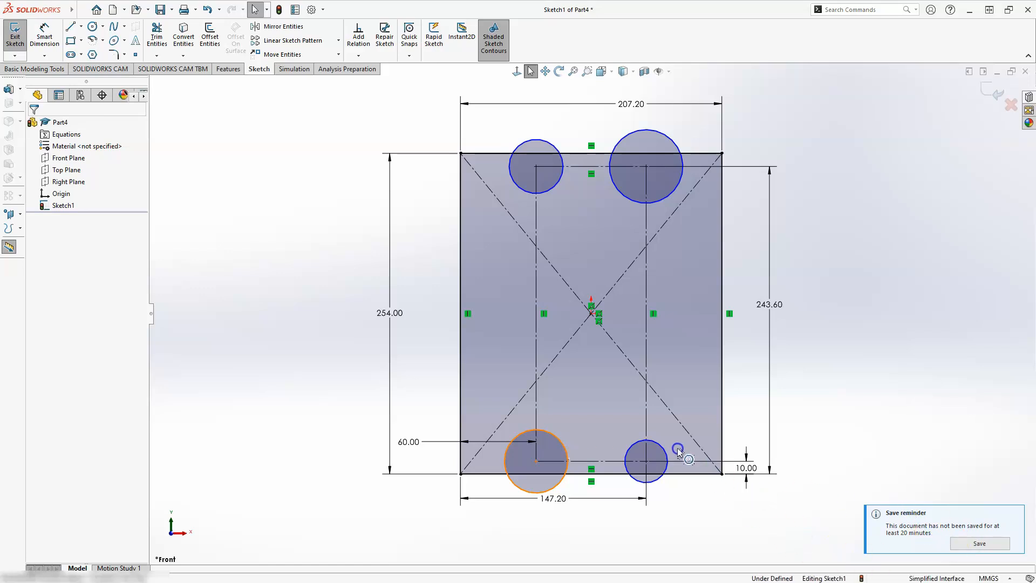
{"action": "left_click", "coordinate": [660, 447]}
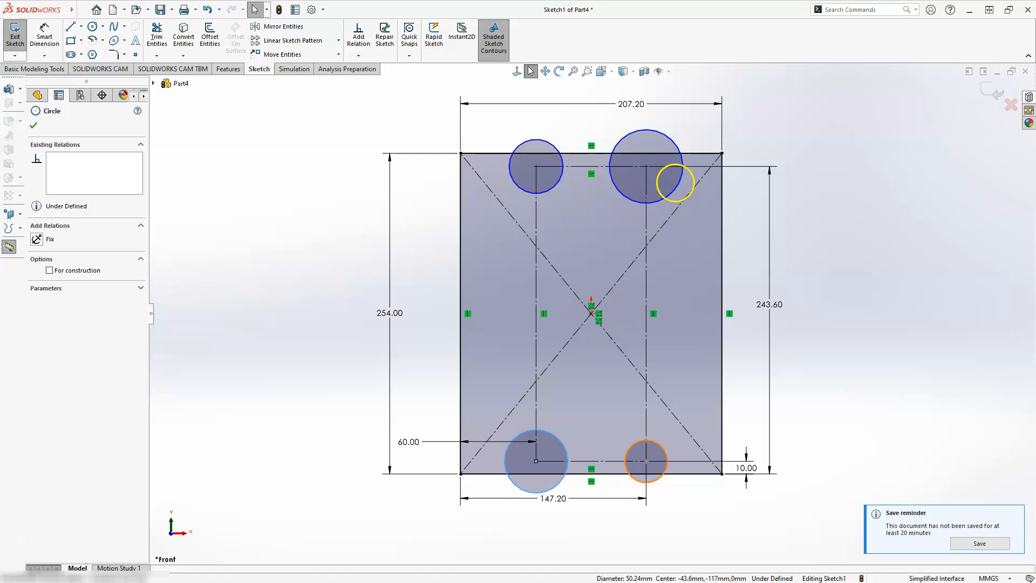
{"action": "left_click", "coordinate": [675, 183], "text": "ctrl"}
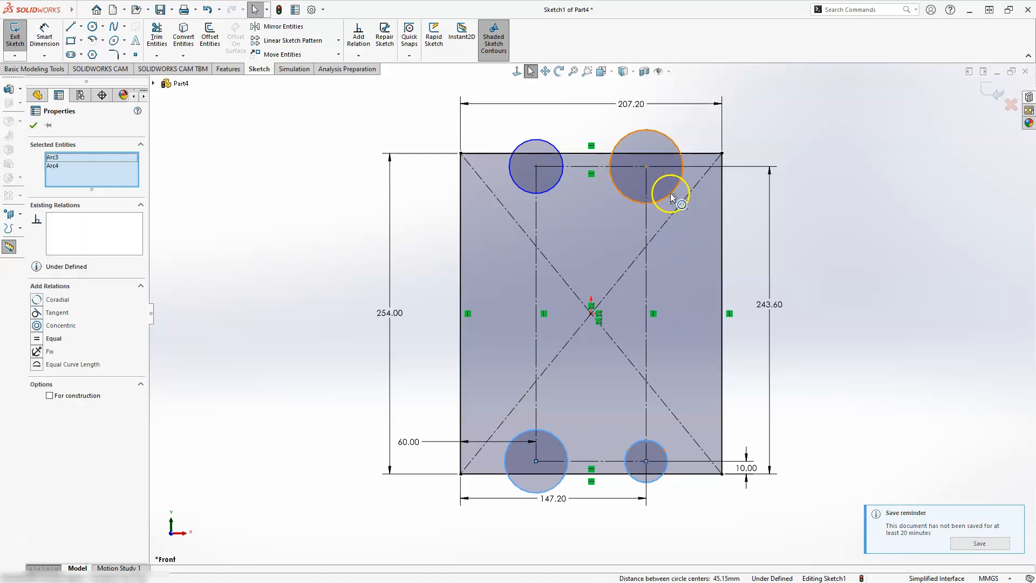
{"action": "left_click", "coordinate": [559, 181], "text": "ctrl"}
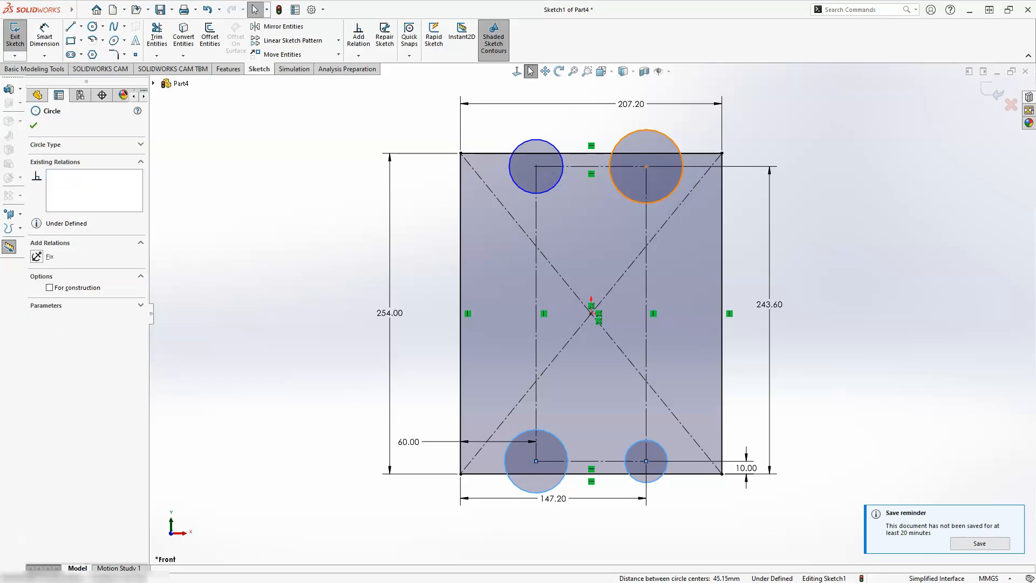
{"action": "left_click", "coordinate": [623, 194], "text": "ctrl"}
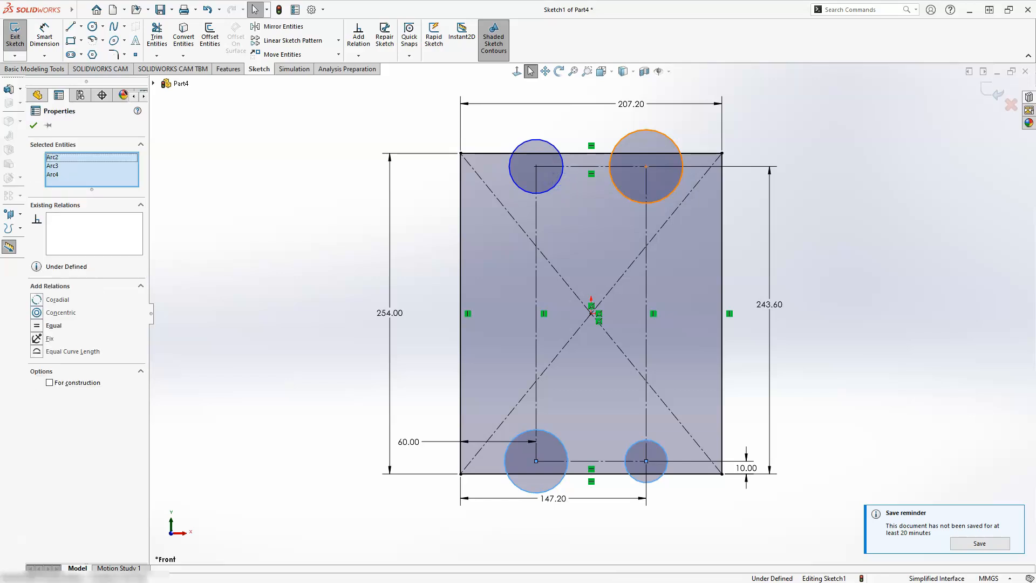
{"action": "left_click", "coordinate": [555, 189], "text": "ctrl"}
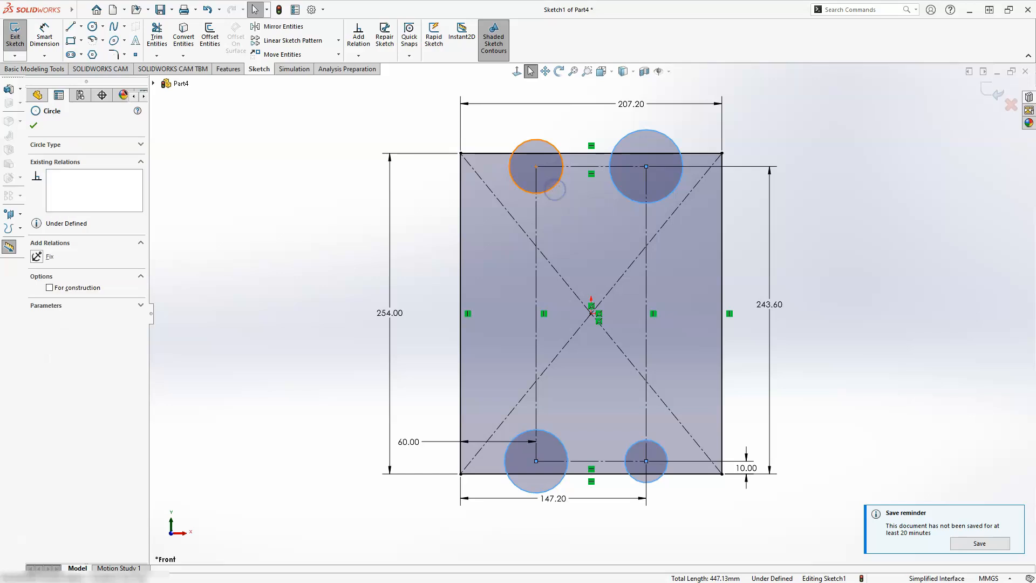
{"action": "left_click", "coordinate": [538, 191], "text": "ctrl"}
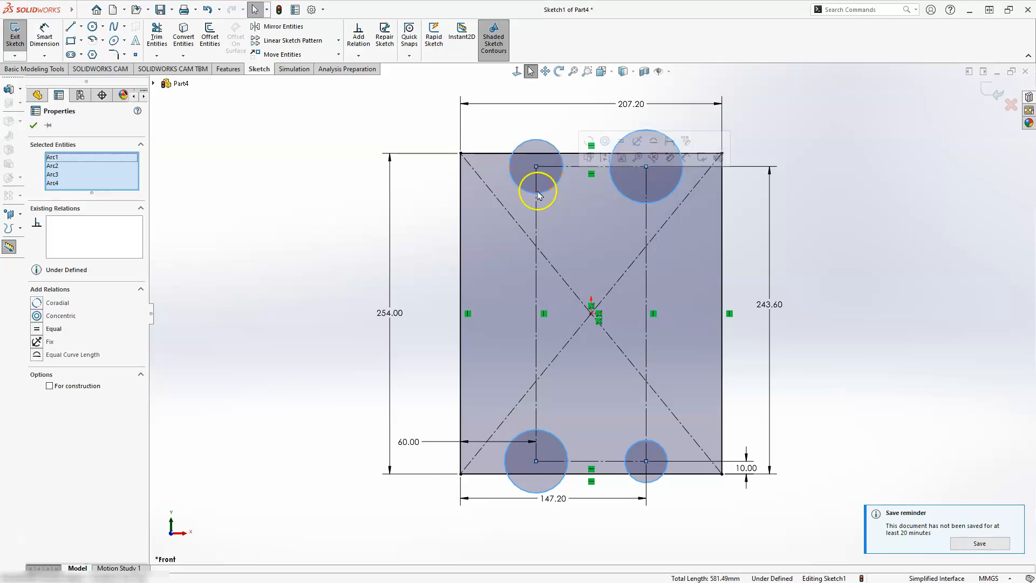
{"action": "left_click", "coordinate": [621, 143]}
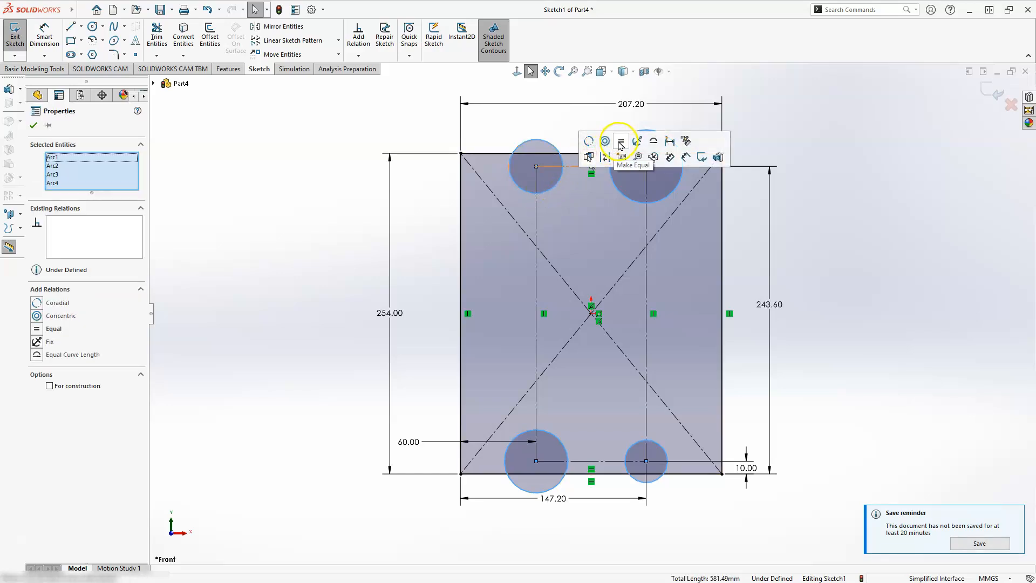
{"action": "left_click", "coordinate": [38, 331]}
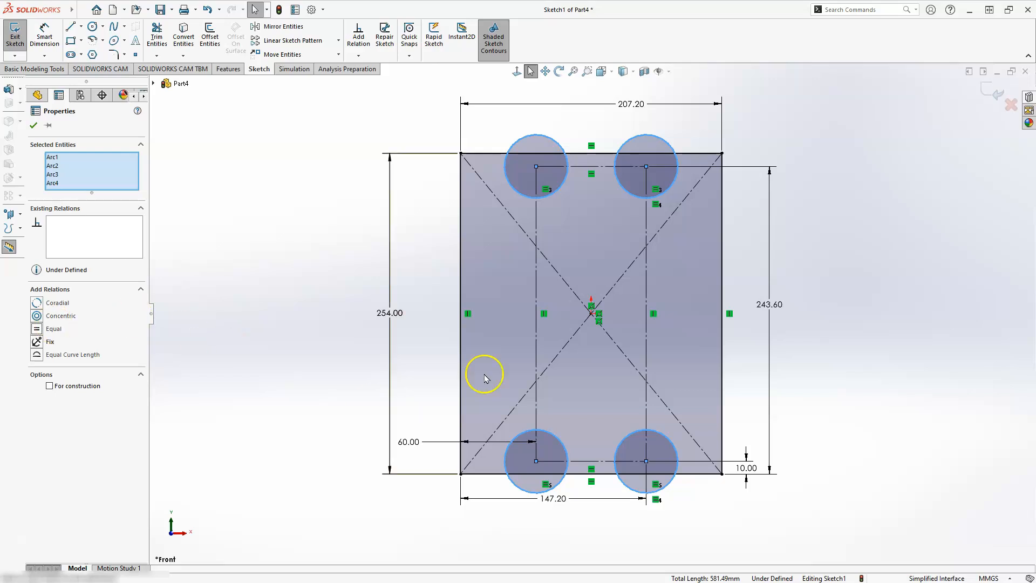
{"action": "left_click", "coordinate": [745, 253]}
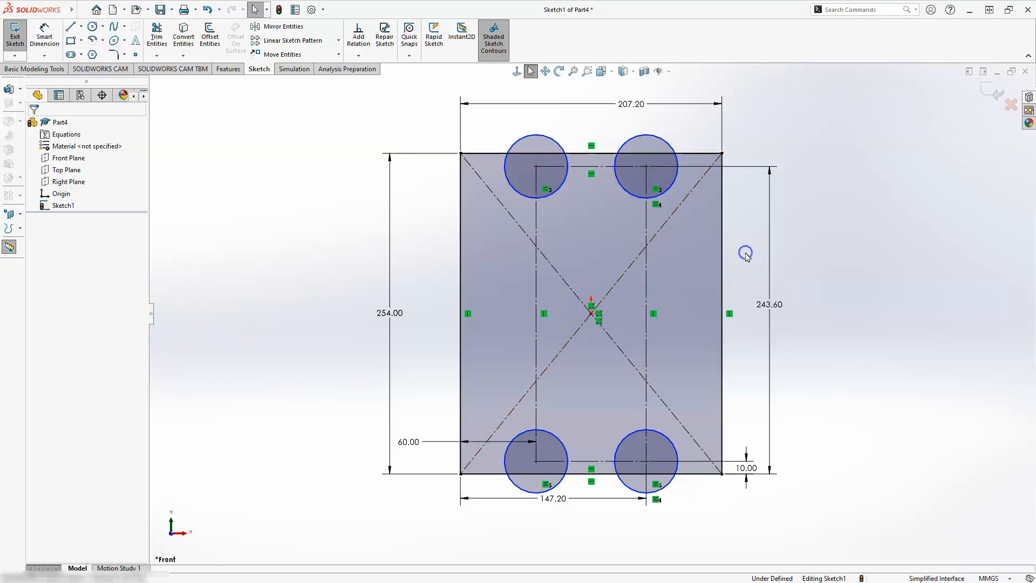
Dimension the diameter of the upper-right corner circle as 38.8 mm
{"action": "left_click", "coordinate": [44, 36]}
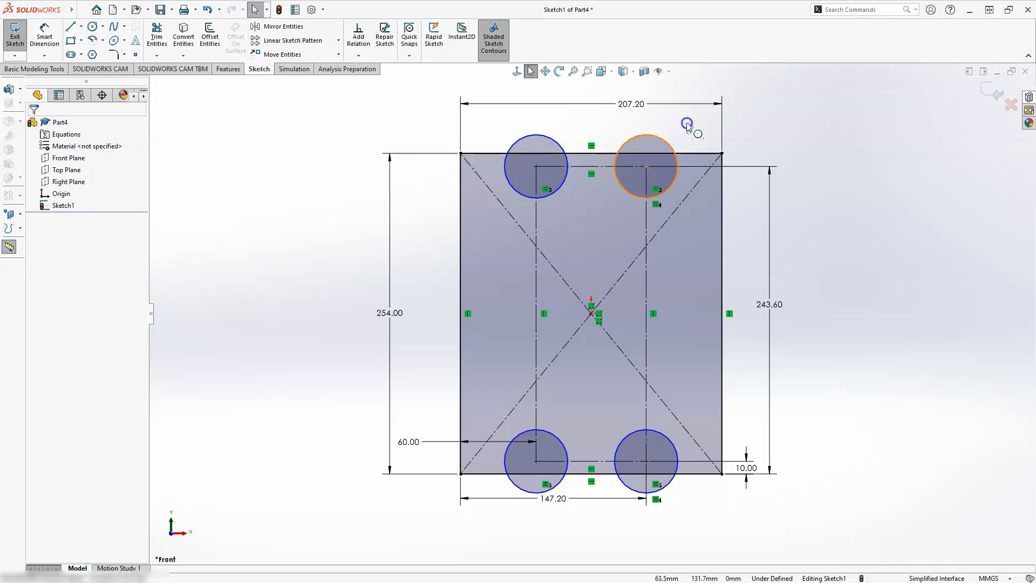
{"action": "left_click", "coordinate": [677, 145]}
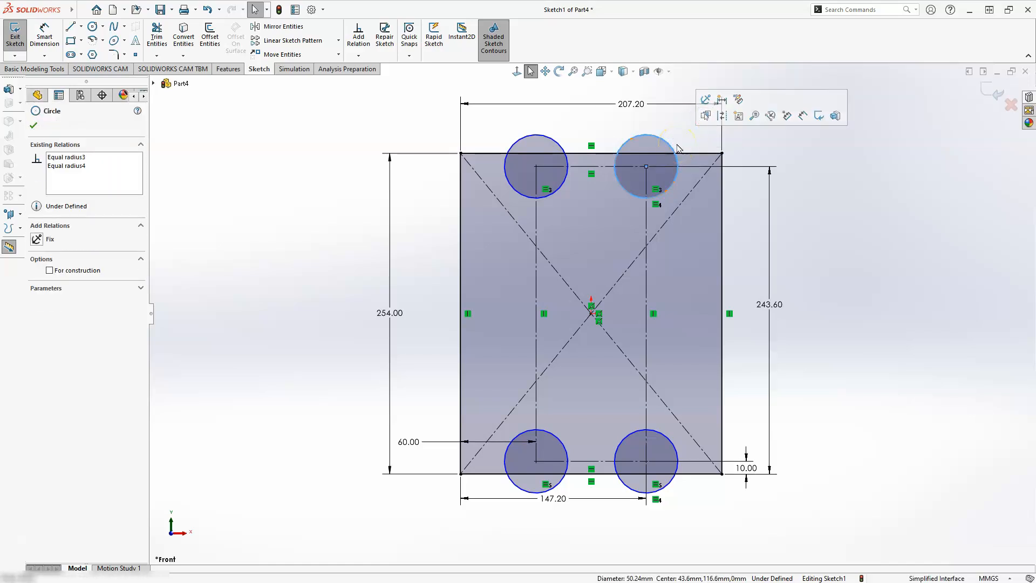
{"action": "left_click", "coordinate": [45, 34]}
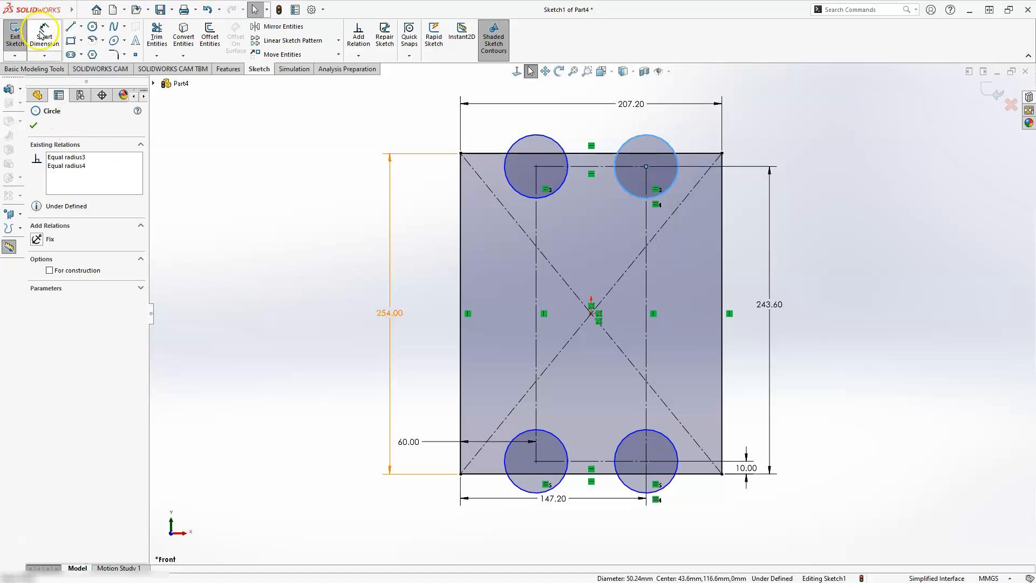
{"action": "left_click", "coordinate": [644, 132]}
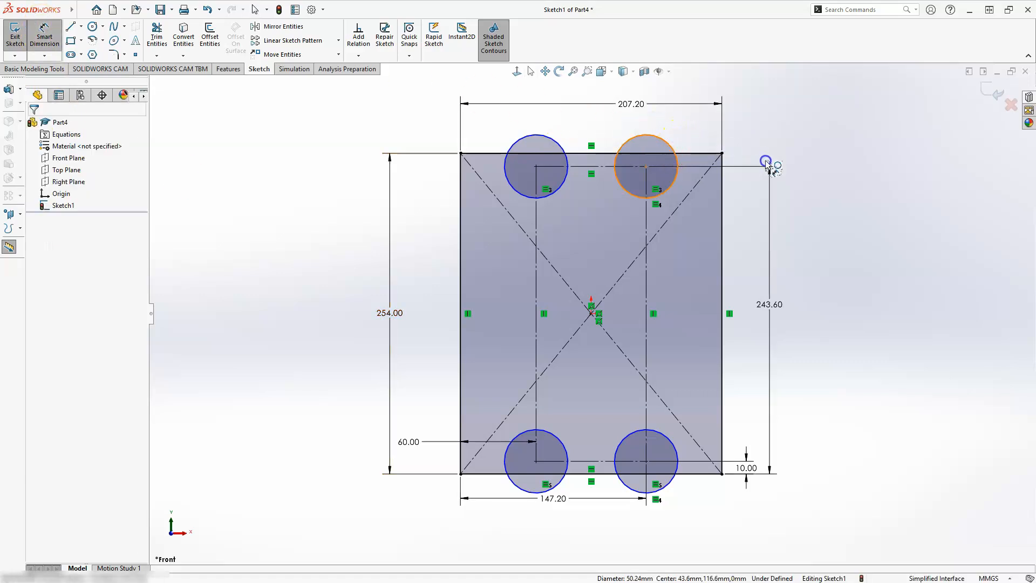
{"action": "left_click", "coordinate": [760, 143]}
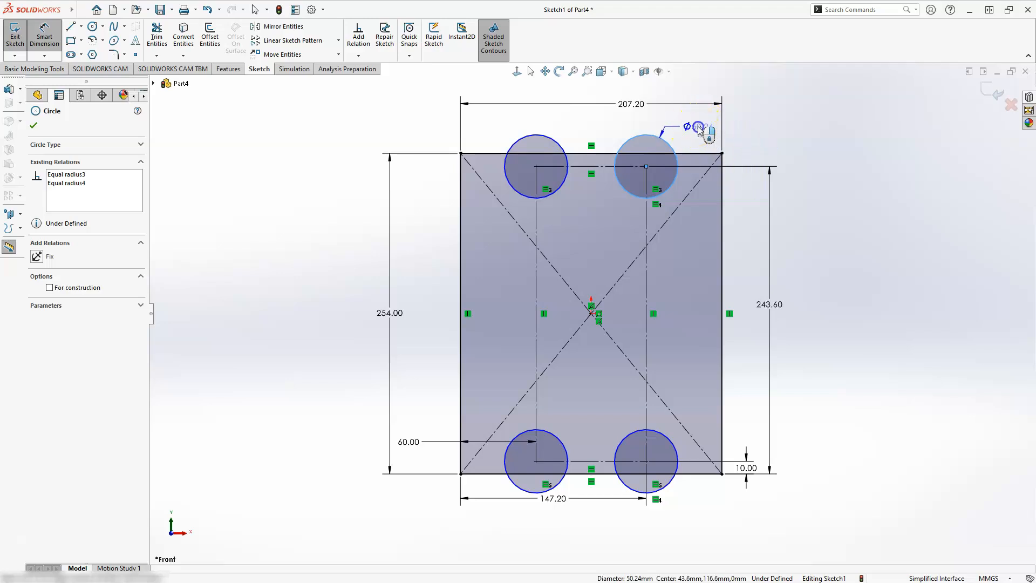
{"action": "left_click", "coordinate": [700, 130]}
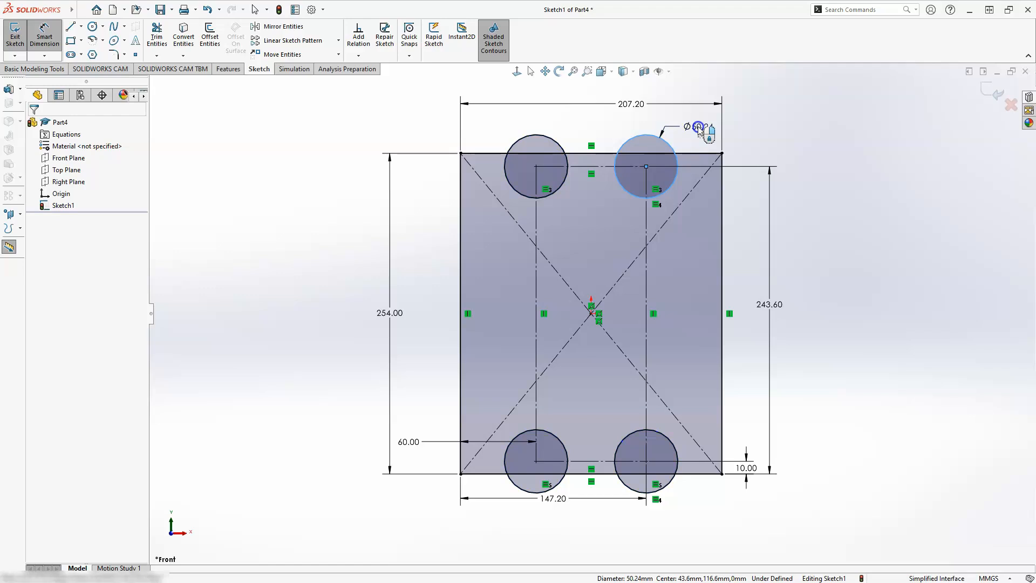
{"action": "left_click", "coordinate": [680, 216]}
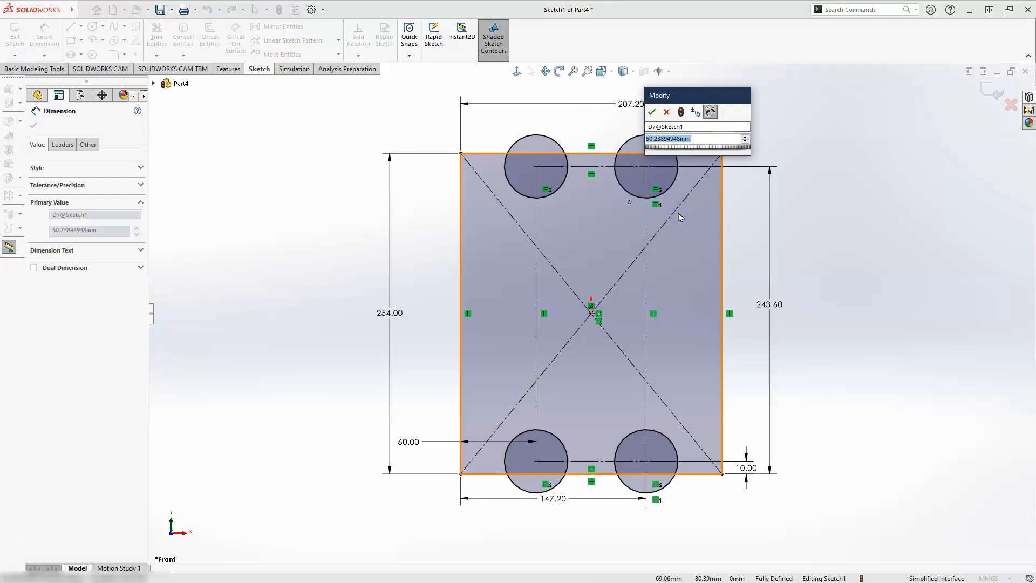
{"action": "type", "text": "3"}
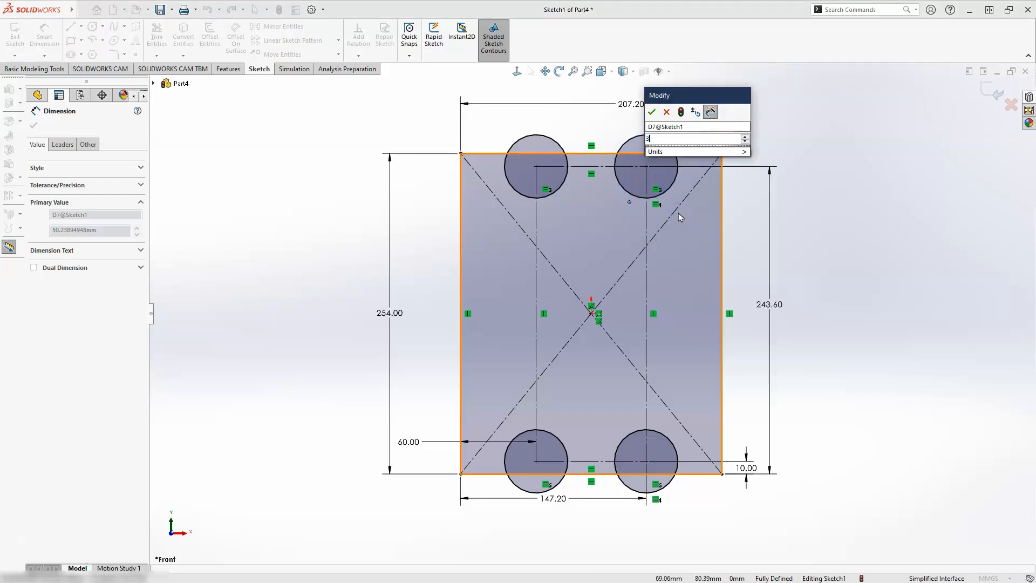
{"action": "type", "text": "8.8"}
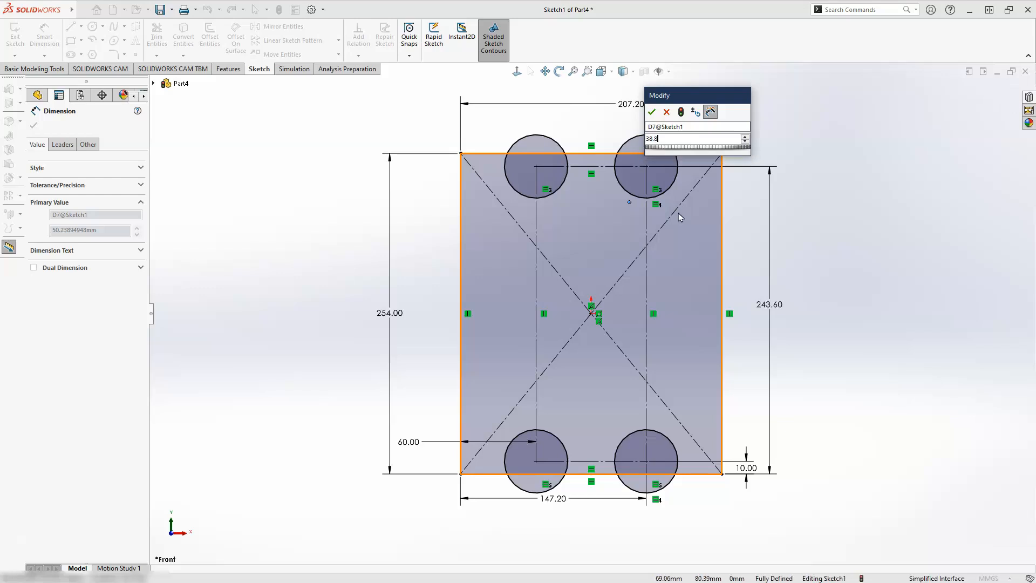
{"action": "key", "text": "Escape"}
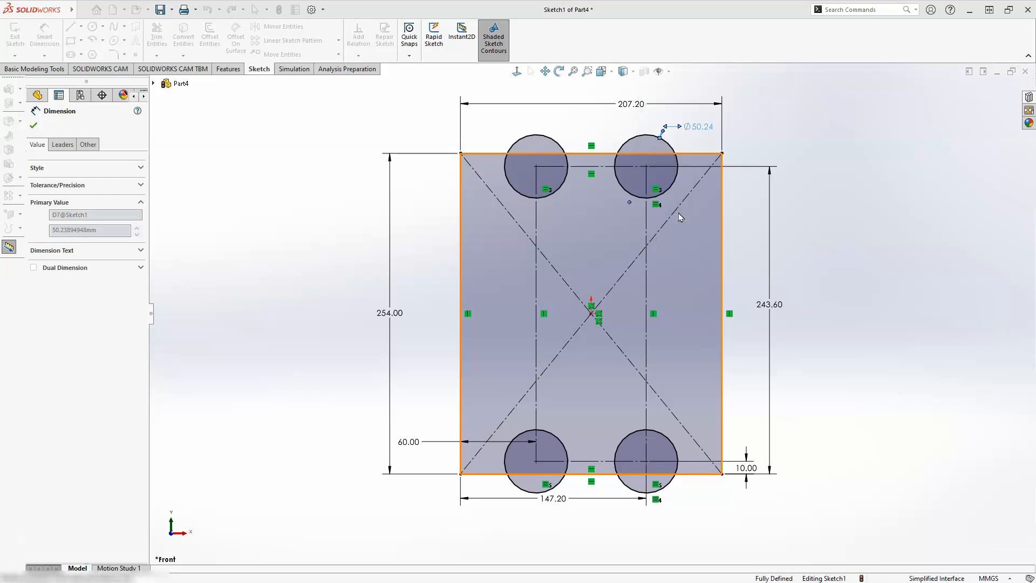
{"action": "left_click", "coordinate": [681, 216]}
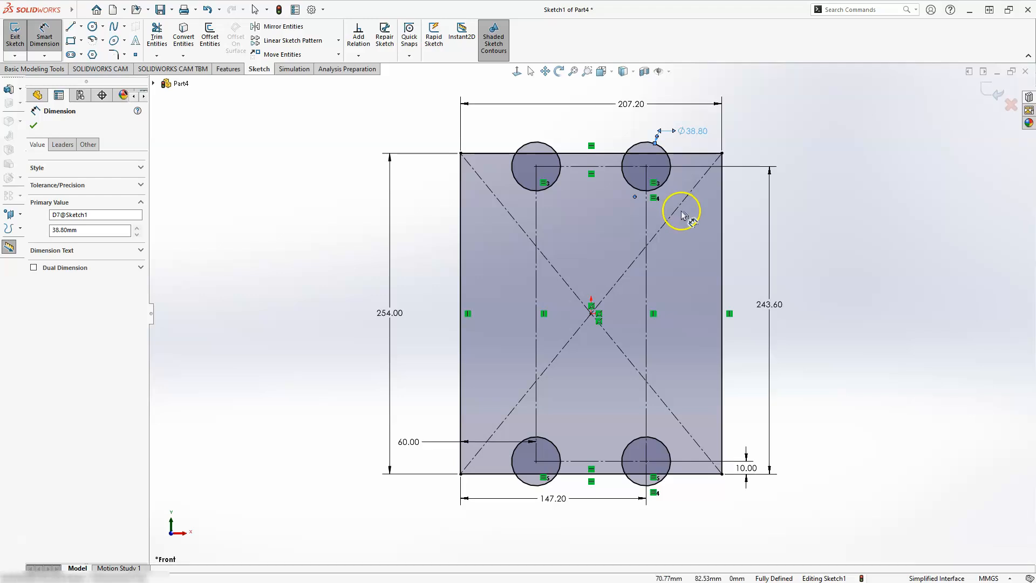
{"action": "key", "text": "Escape"}
Set the diameter of the upper-right corner circle to 8.4 mm
{"action": "double_click", "coordinate": [690, 130]}
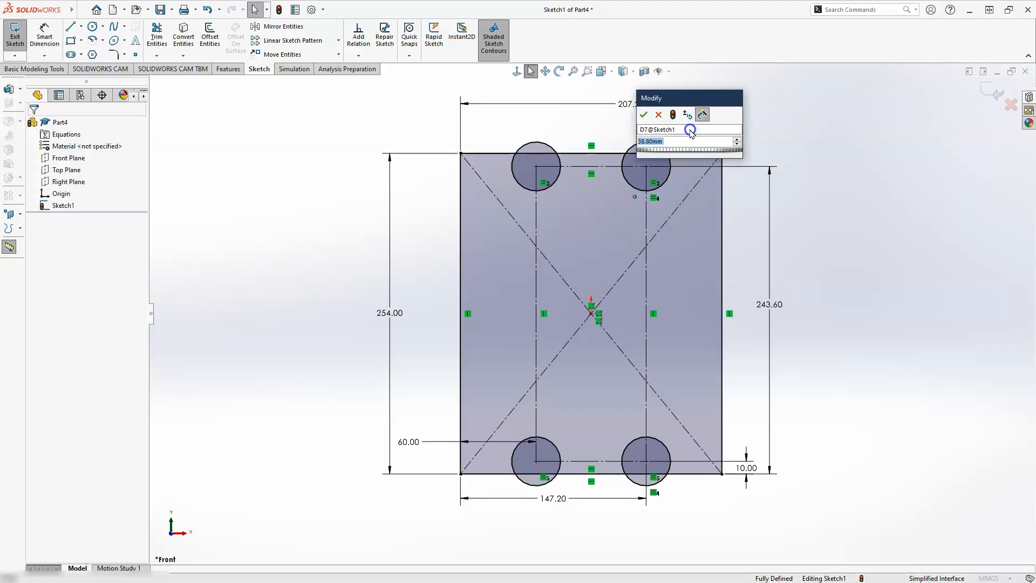
{"action": "type", "text": "8.4"}
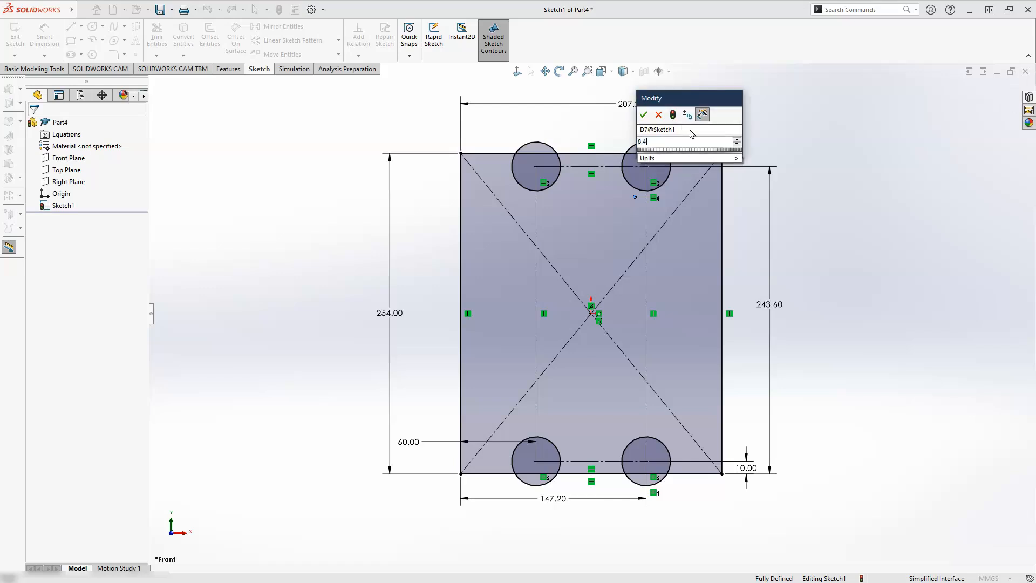
{"action": "key", "text": "Return"}
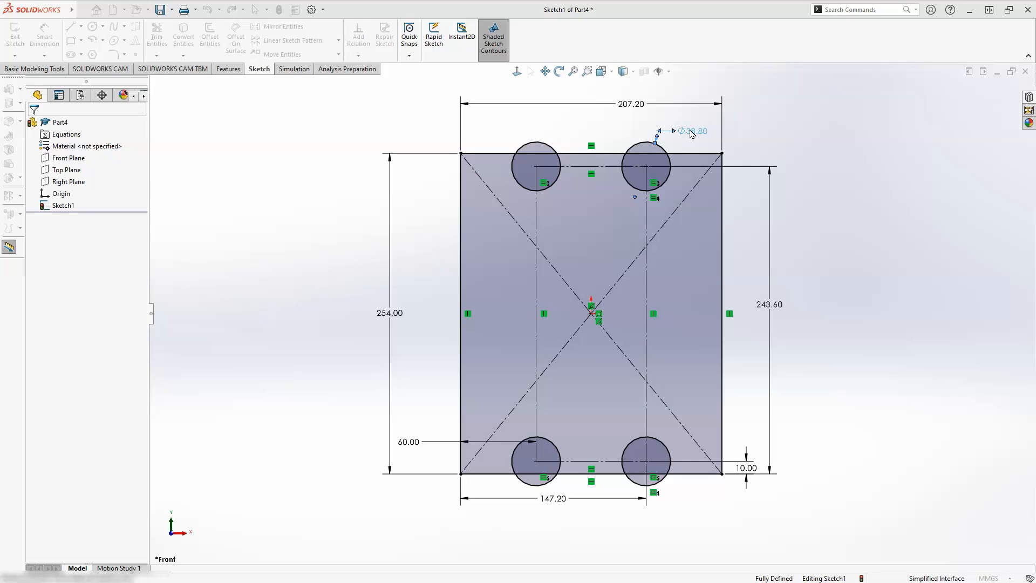
{"action": "left_click", "coordinate": [693, 134]}
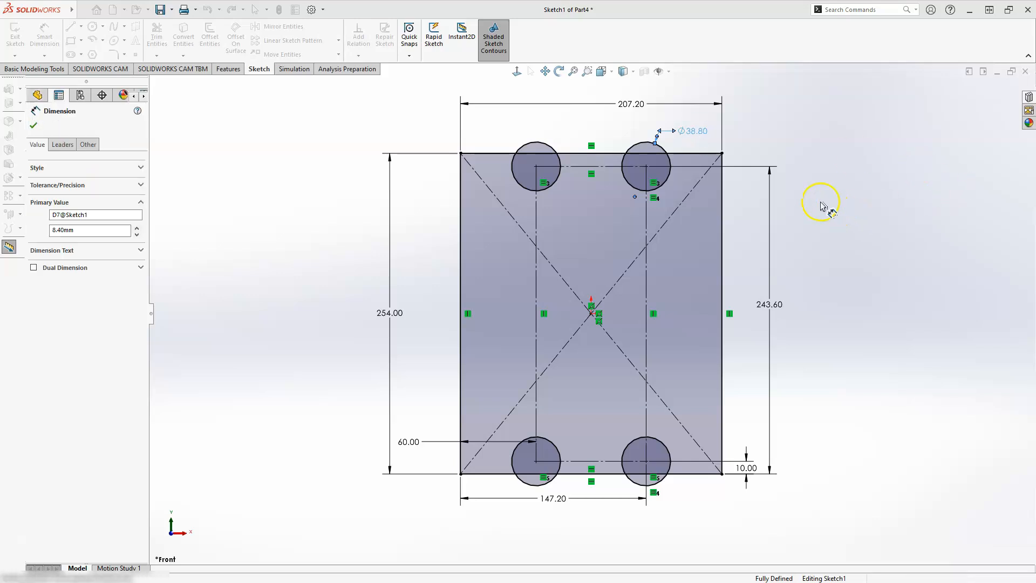
{"action": "key", "text": "Escape"}
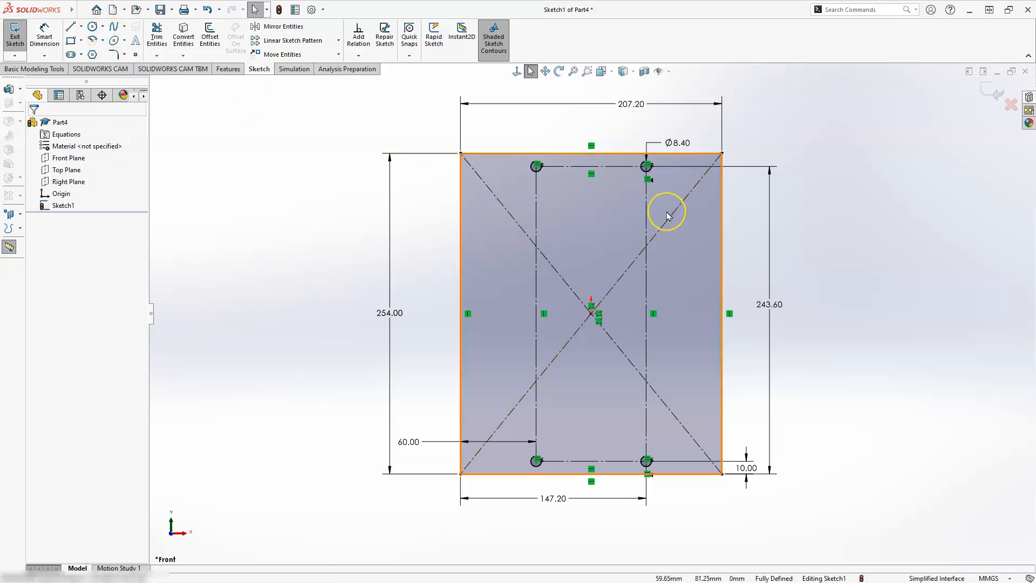
Sketch two circles with radii of about 24 and 29 mm in the plate's upper half, one towards each vertical edge
{"action": "left_click", "coordinate": [93, 25]}
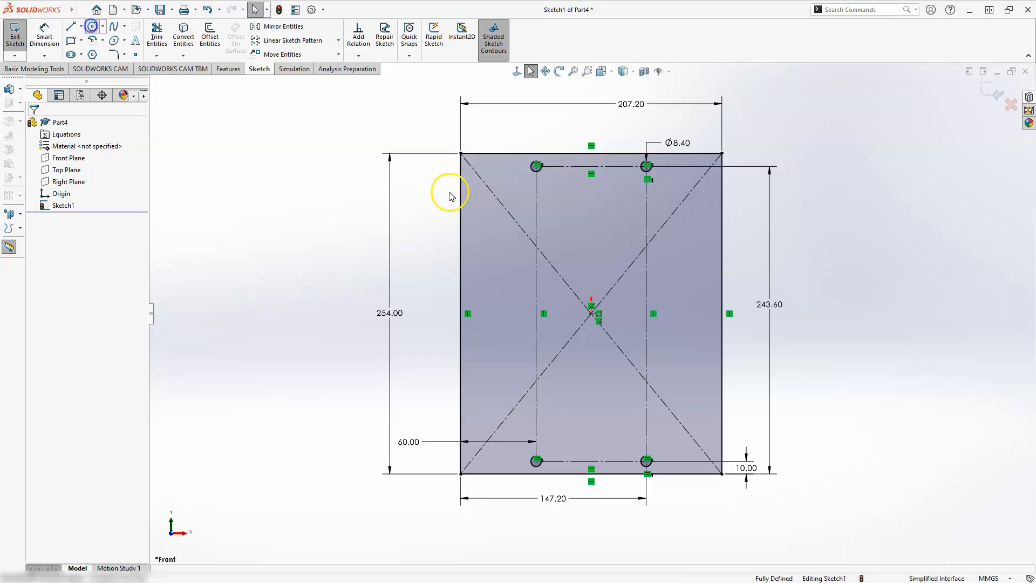
{"action": "left_click", "coordinate": [503, 237]}
{"action": "left_click", "coordinate": [503, 267]}
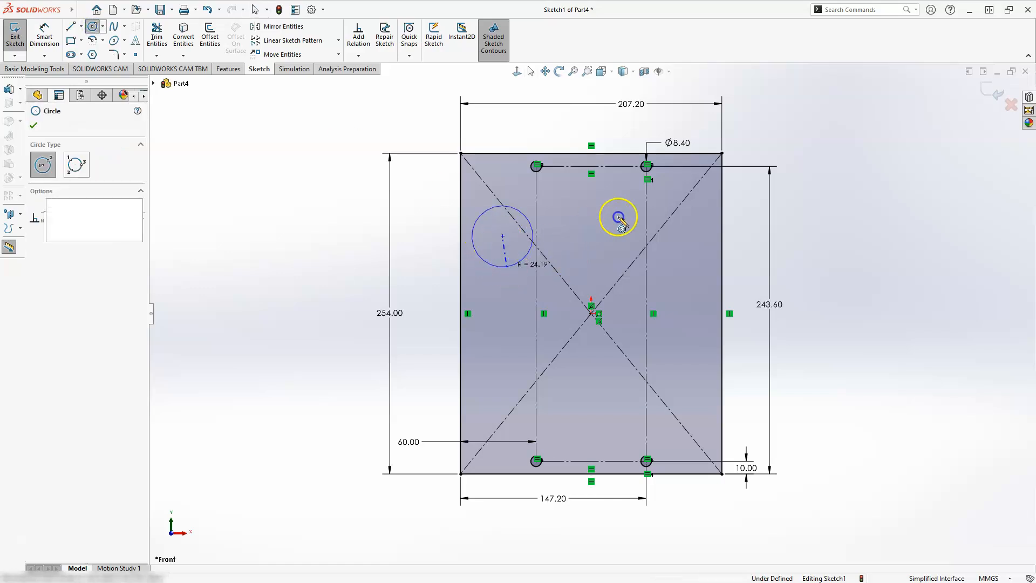
{"action": "left_click", "coordinate": [683, 244]}
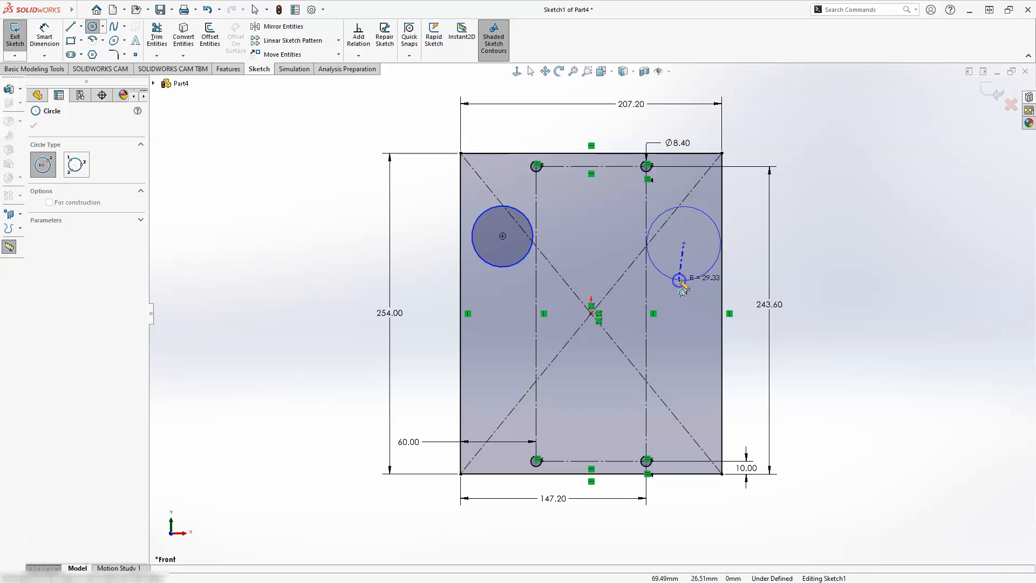
{"action": "left_click", "coordinate": [680, 280]}
{"action": "key", "text": "Escape"}
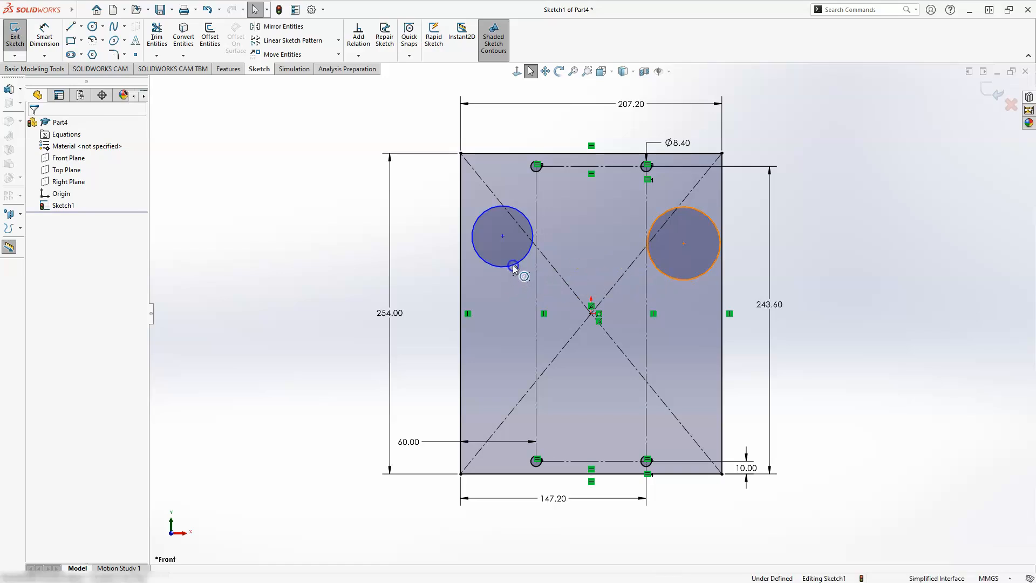
Apply an Equal relation to the two large circles
{"action": "left_click", "coordinate": [514, 267]}
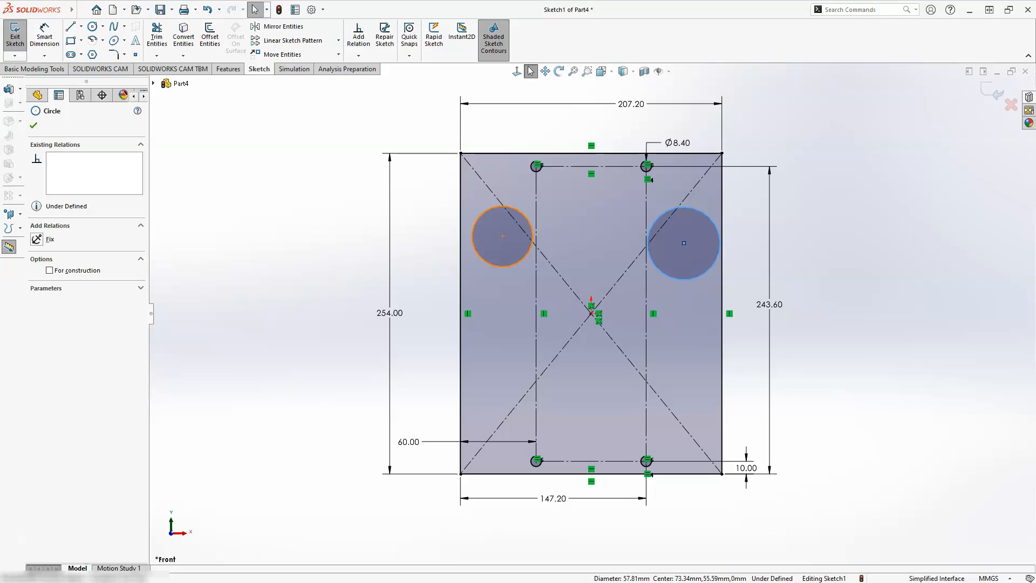
{"action": "left_click", "coordinate": [514, 265], "text": "ctrl"}
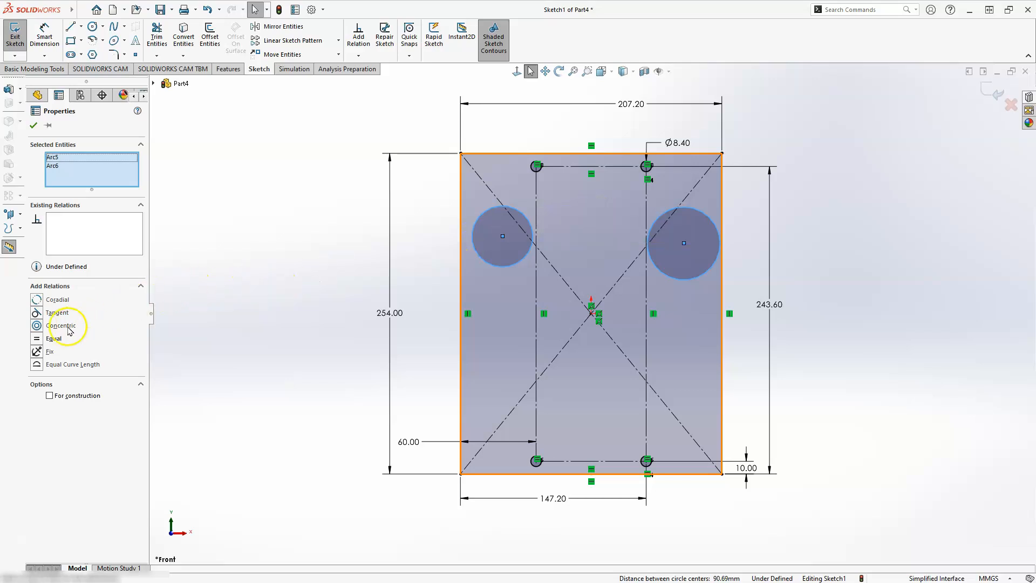
{"action": "left_click", "coordinate": [37, 339]}
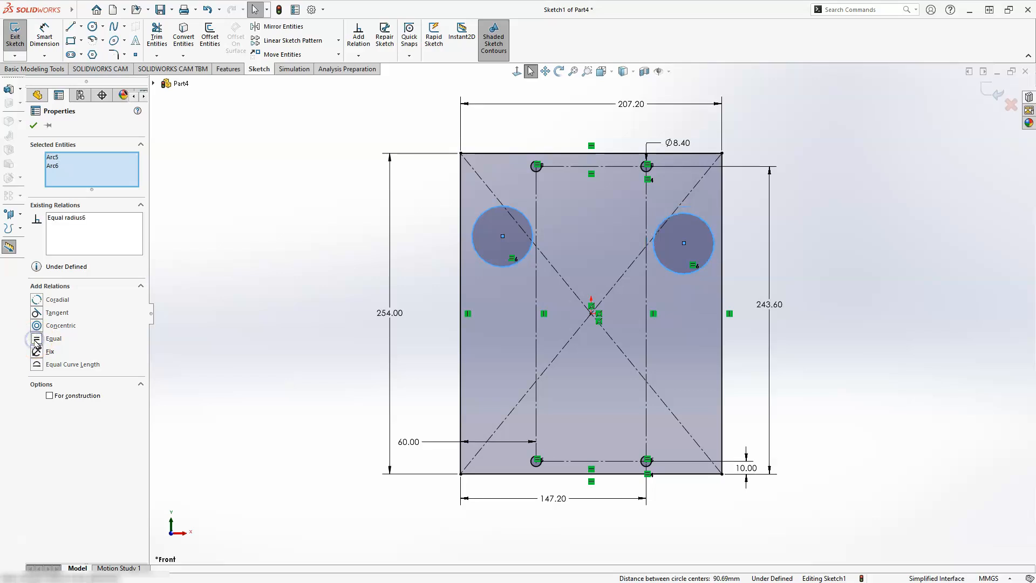
{"action": "left_click", "coordinate": [493, 266]}
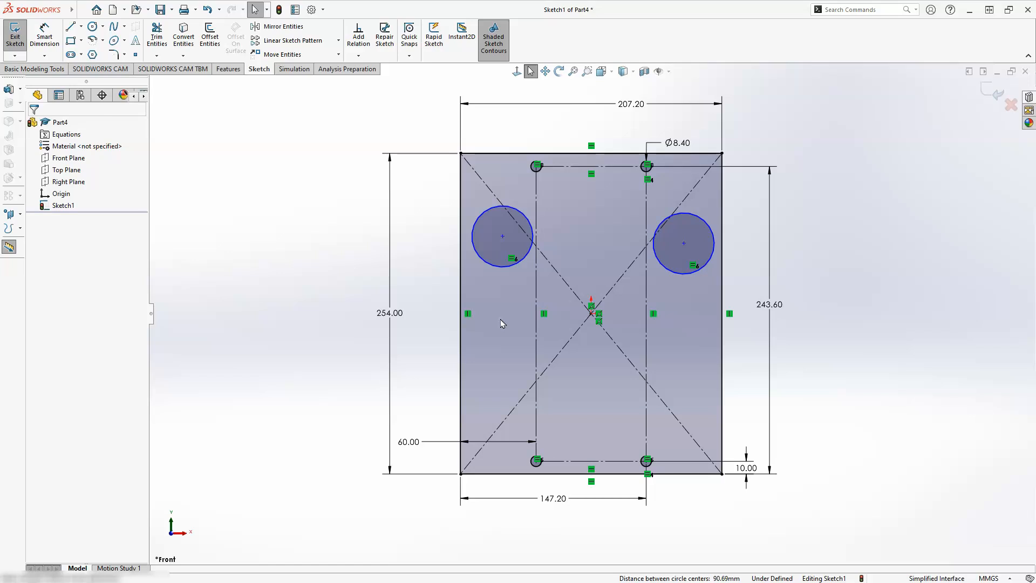
Align the centres of the two large circles with a Horizontal relation
{"action": "left_click", "coordinate": [503, 236]}
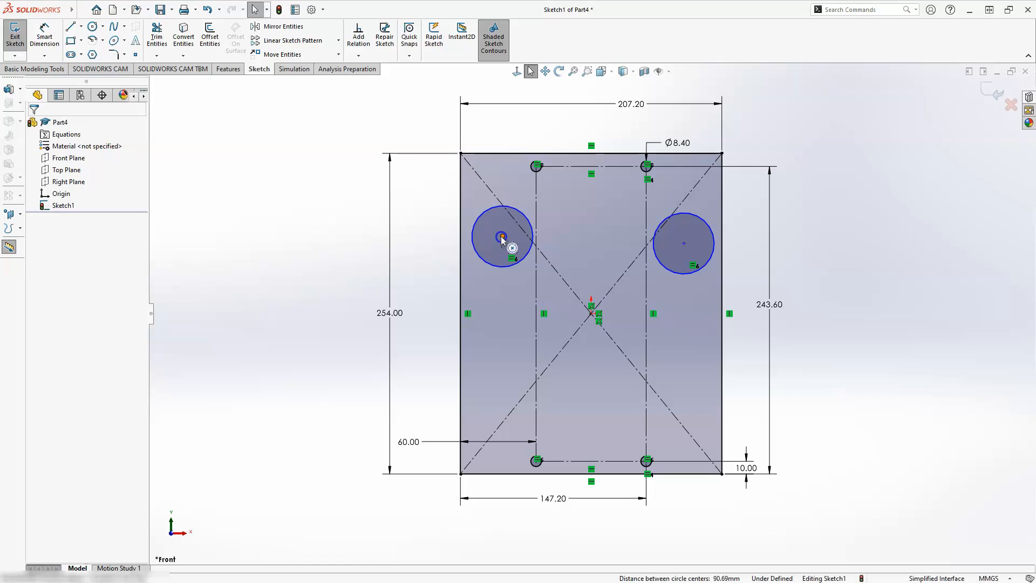
{"action": "left_click", "coordinate": [502, 237]}
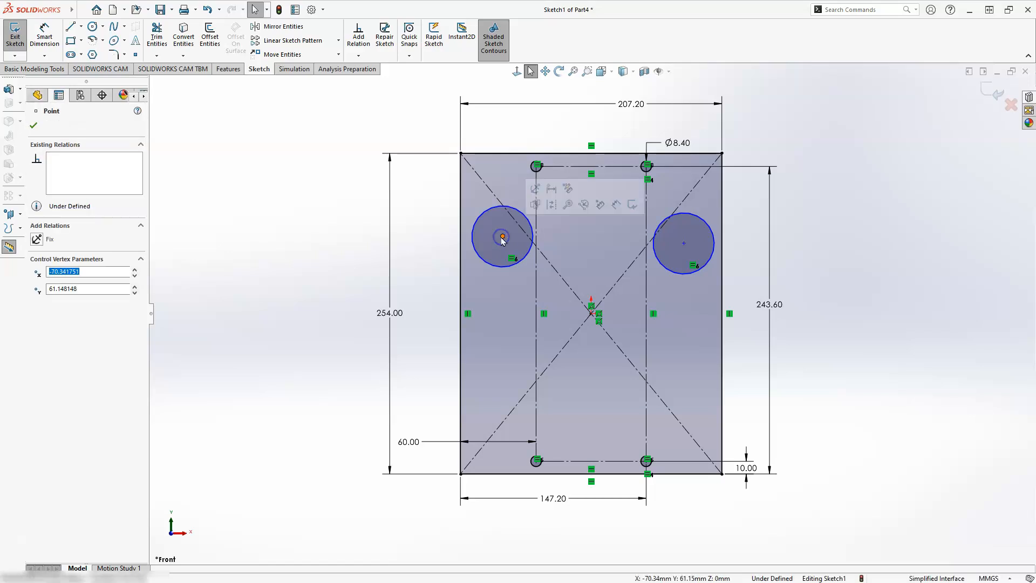
{"action": "left_click", "coordinate": [685, 244]}
{"action": "left_click", "coordinate": [684, 243], "text": "ctrl"}
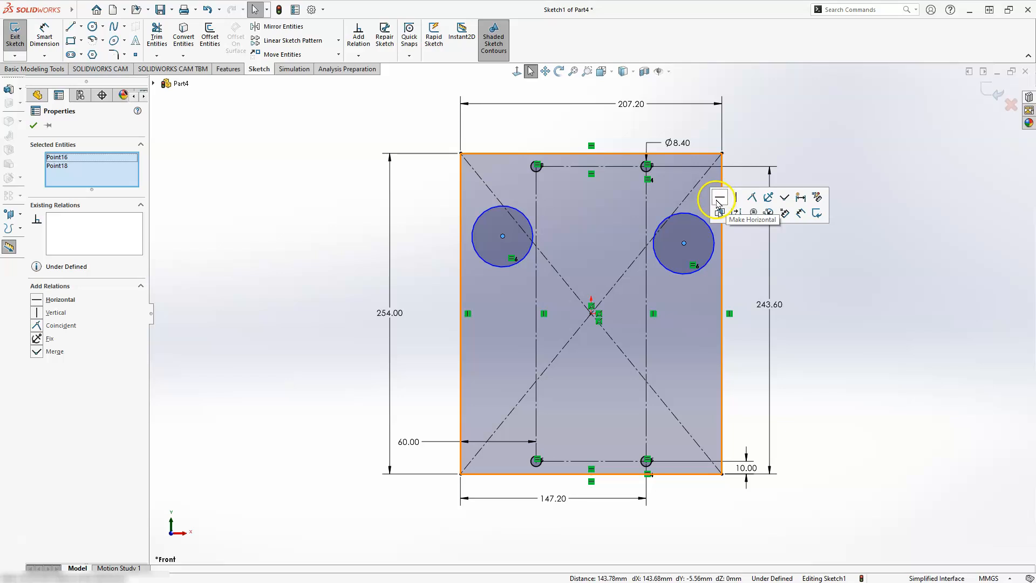
{"action": "left_click", "coordinate": [717, 198]}
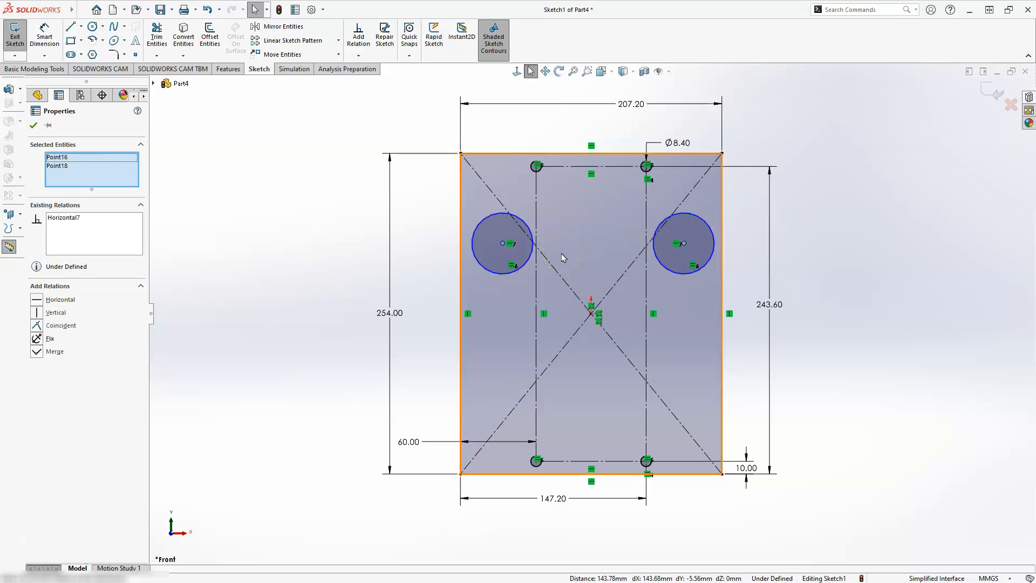
{"action": "key", "text": "Escape"}
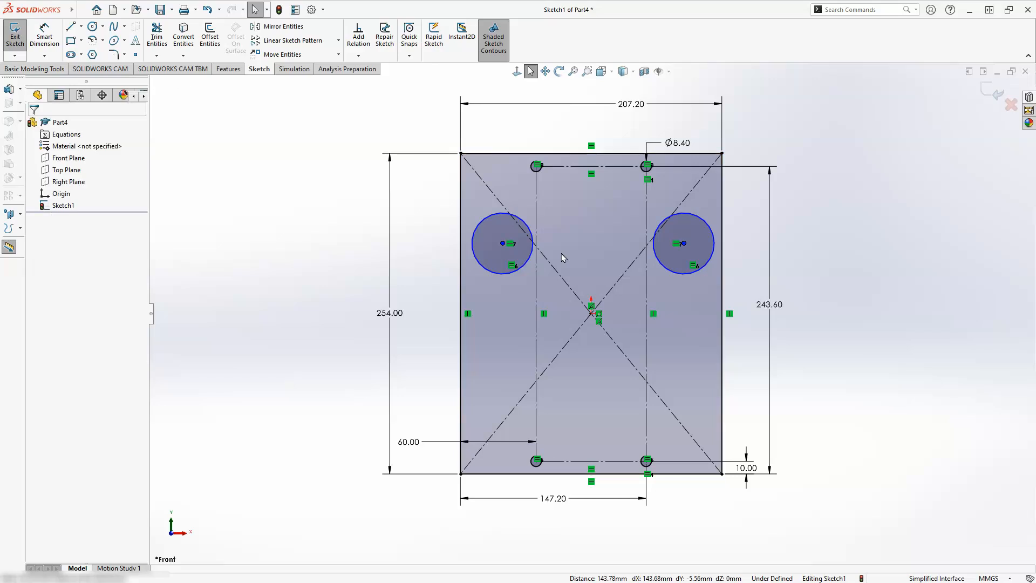
Make the left large circle's centre coincident with the construction rectangle's left vertical side
{"action": "left_click", "coordinate": [502, 245]}
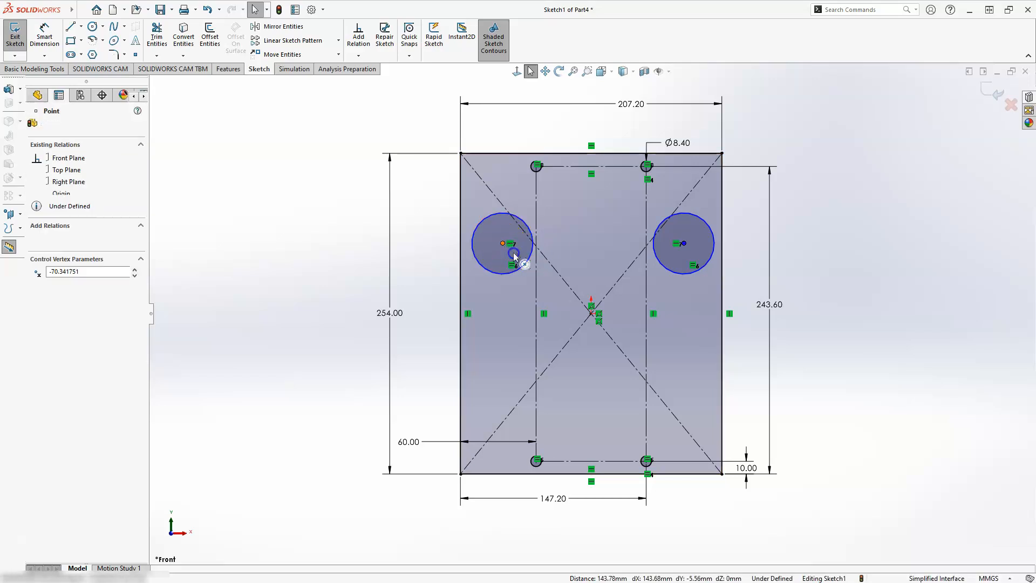
{"action": "left_click", "coordinate": [538, 291]}
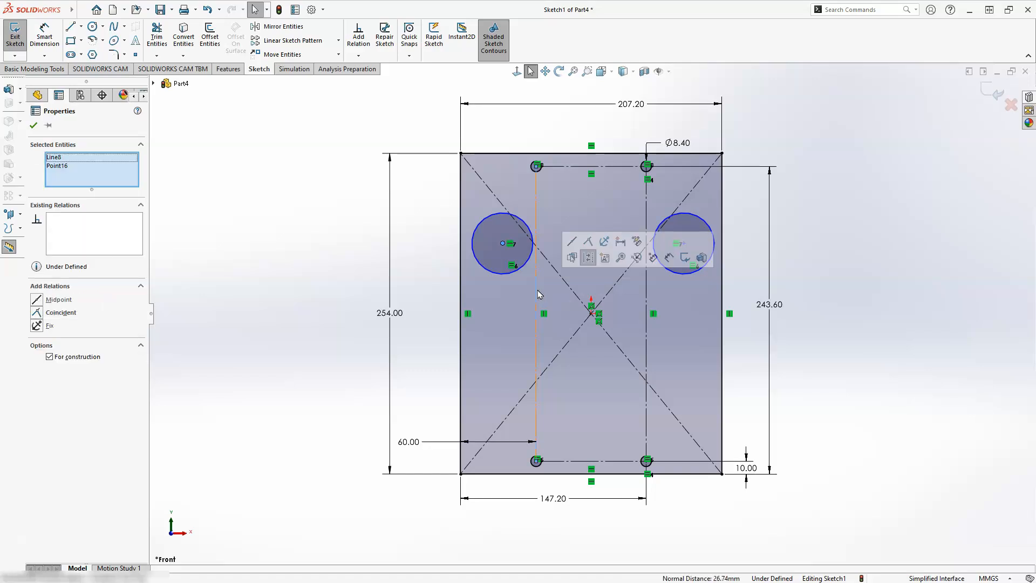
{"action": "left_click", "coordinate": [590, 243]}
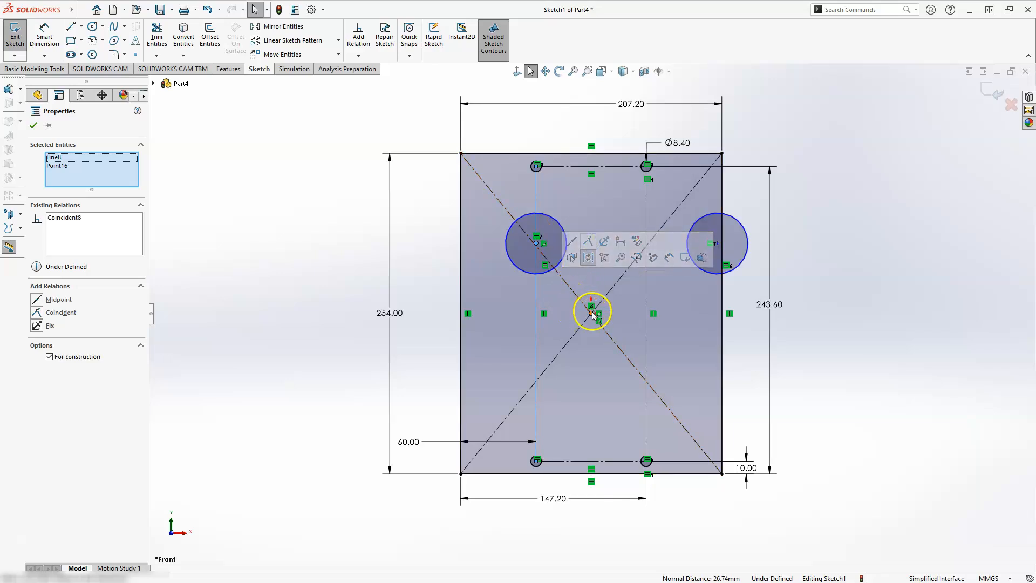
{"action": "key", "text": "Escape"}
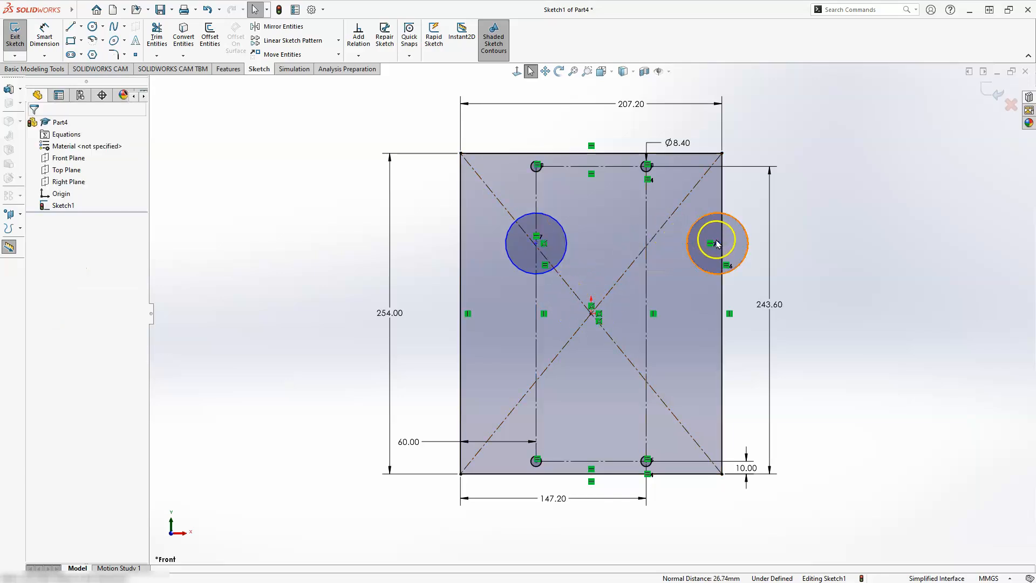
Make the upper-right large circle's centre coincident with the construction rectangle's right vertical side
{"action": "left_click_drag", "start_coordinate": [702, 261], "coordinate": [646, 285]}
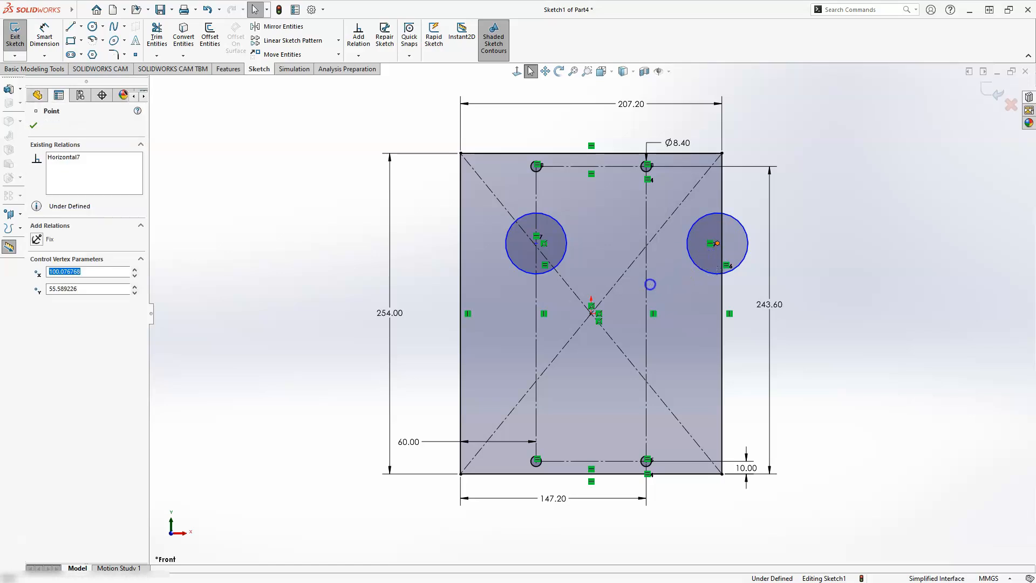
{"action": "left_click", "coordinate": [646, 285]}
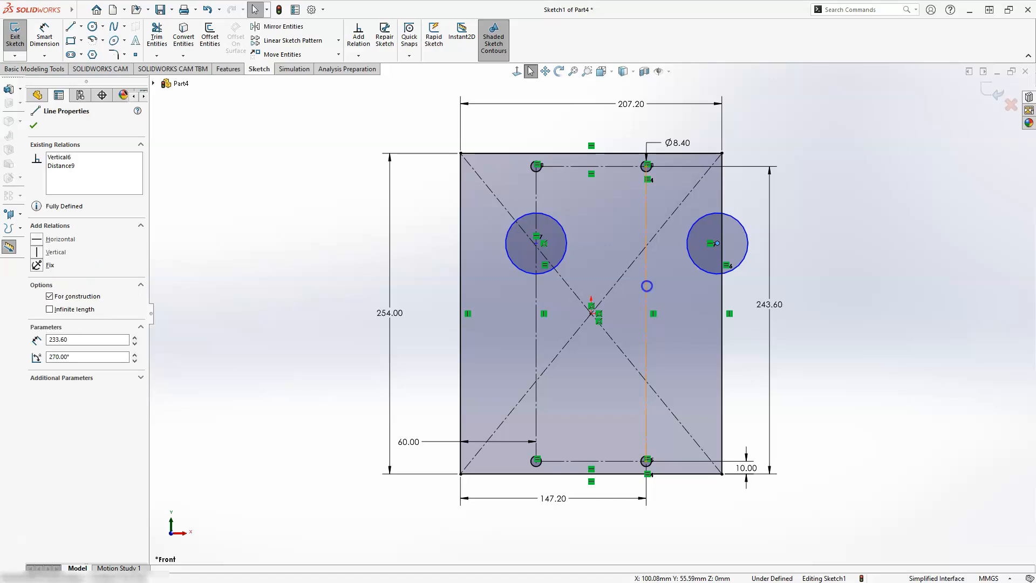
{"action": "left_click", "coordinate": [647, 287], "text": "ctrl"}
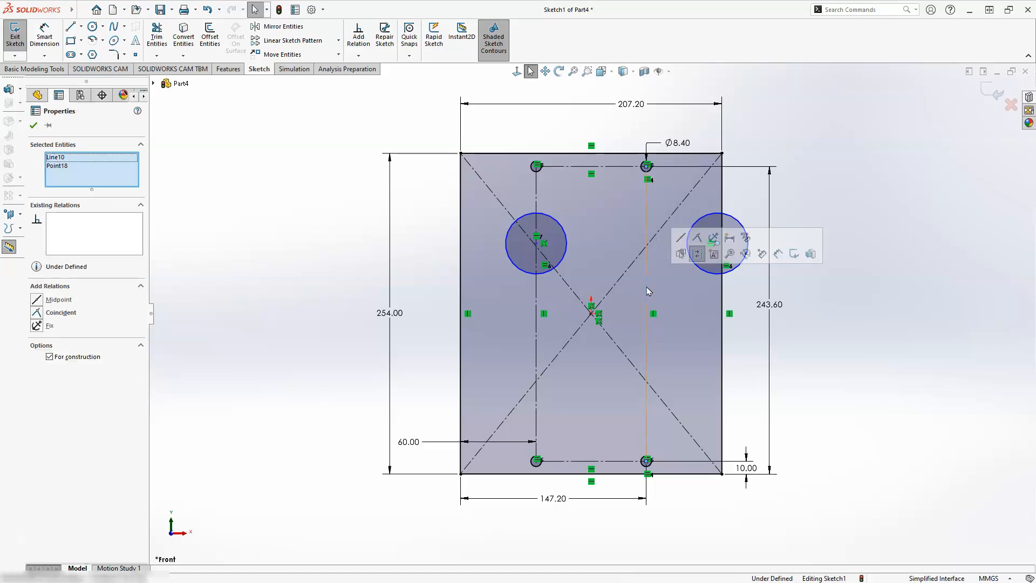
{"action": "left_click", "coordinate": [698, 238]}
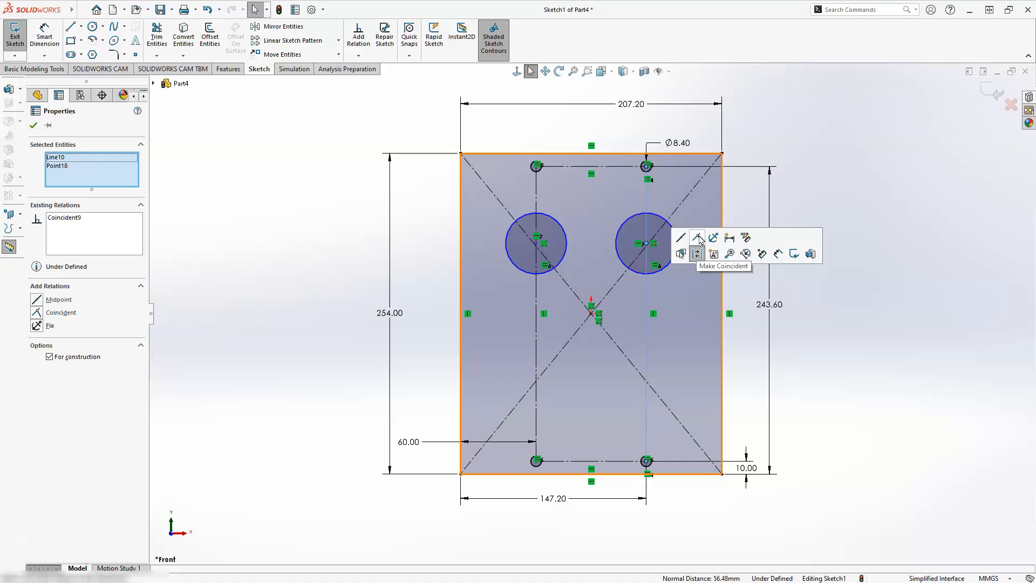
{"action": "left_click", "coordinate": [680, 278]}
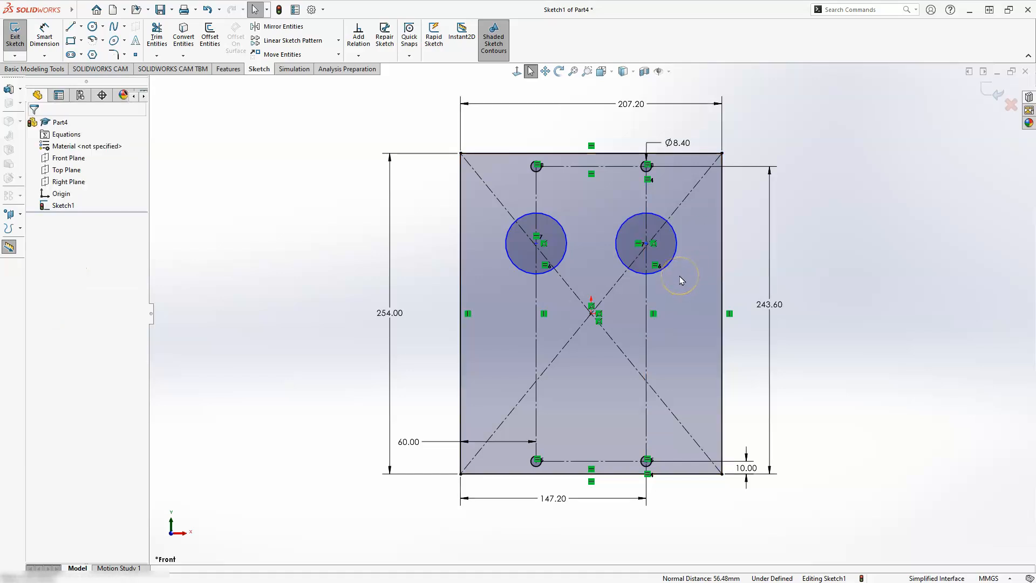
{"action": "left_click", "coordinate": [679, 249]}
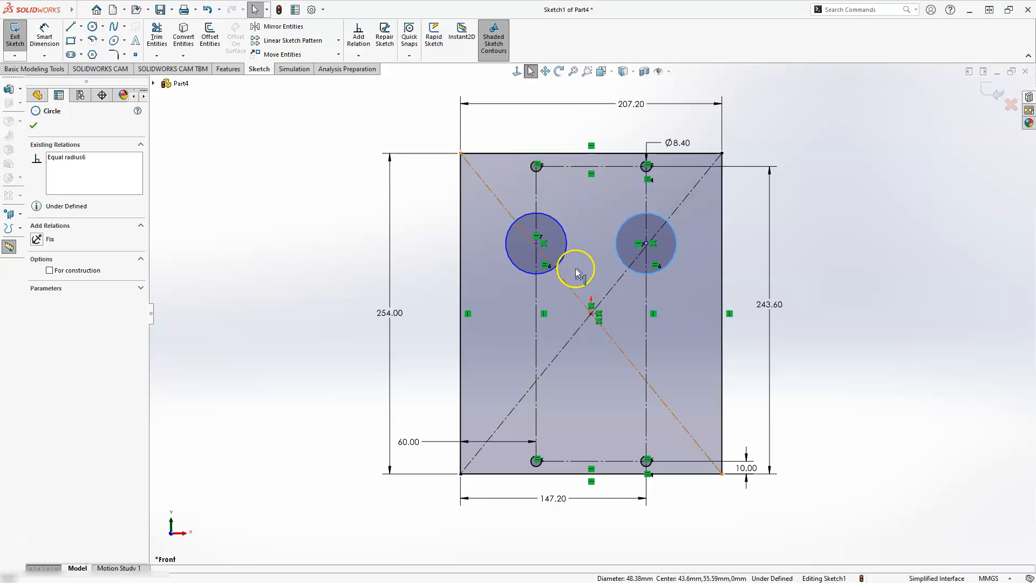
{"action": "key", "text": "Escape"}
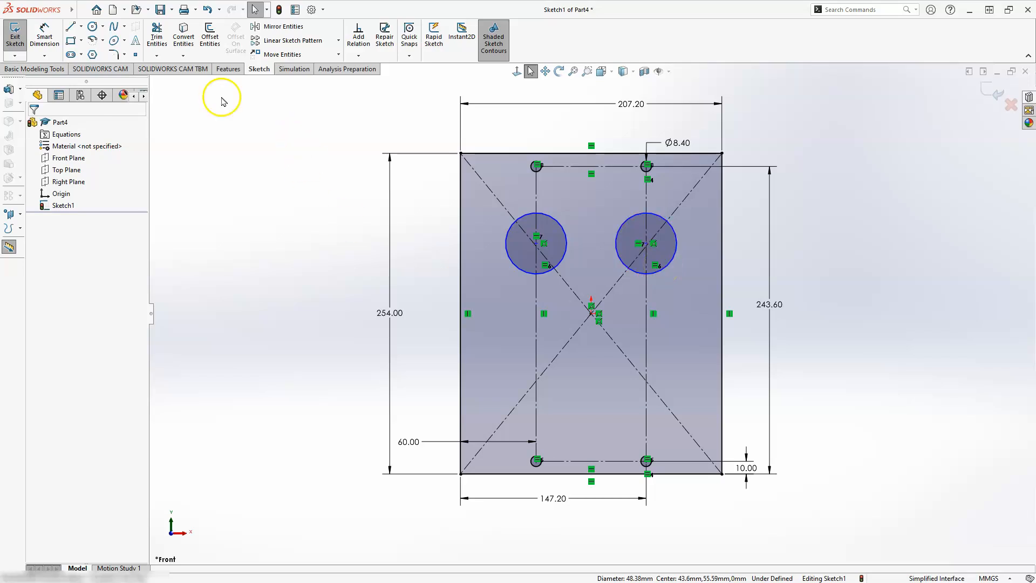
Sketch two circles with radii of about 27 and 24 mm in the plate's lower half, one towards each vertical edge
{"action": "left_click", "coordinate": [94, 27]}
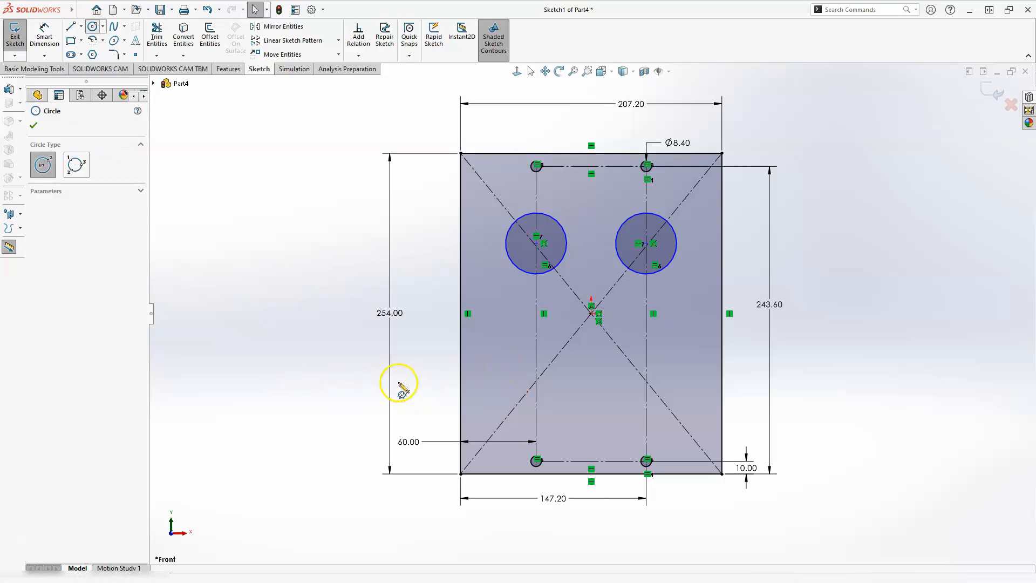
{"action": "left_click", "coordinate": [503, 364]}
{"action": "left_click", "coordinate": [527, 340]}
{"action": "left_click", "coordinate": [684, 372]}
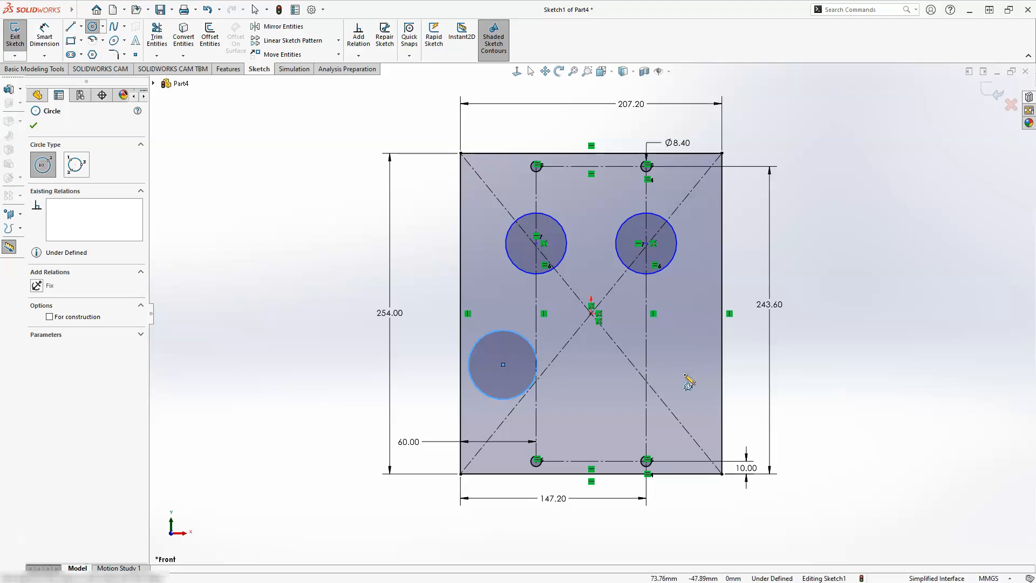
{"action": "left_click", "coordinate": [685, 344]}
{"action": "key", "text": "Escape"}
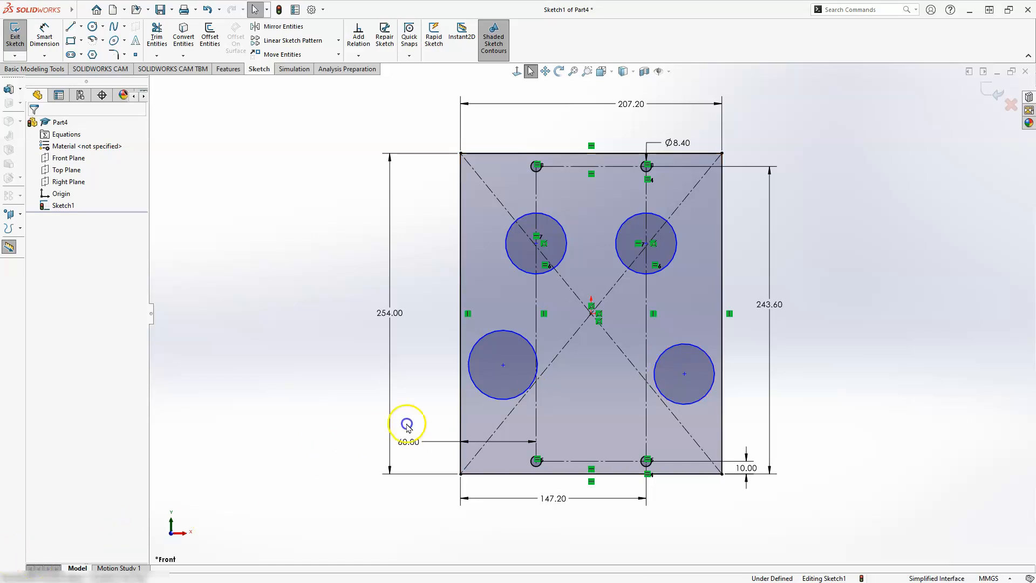
Align the centres of the two lower large circles with a Horizontal relation
{"action": "left_click", "coordinate": [504, 365]}
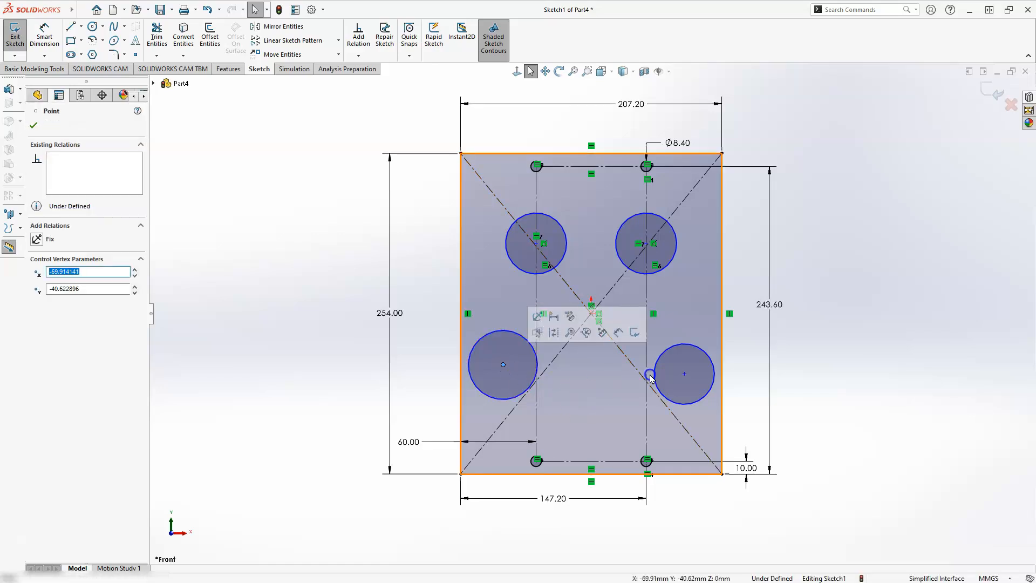
{"action": "left_click", "coordinate": [686, 374]}
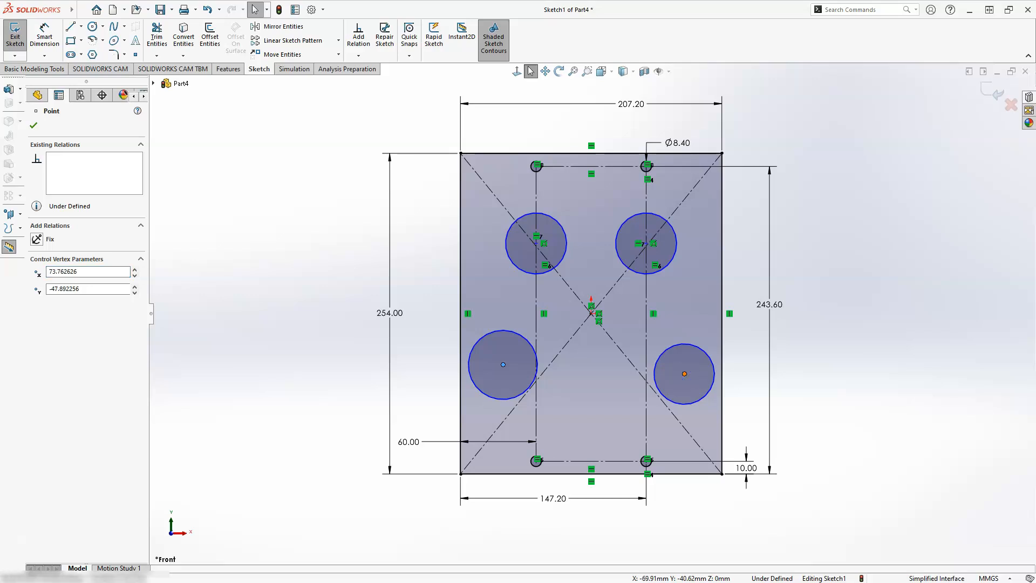
{"action": "left_click", "coordinate": [503, 365], "text": "ctrl"}
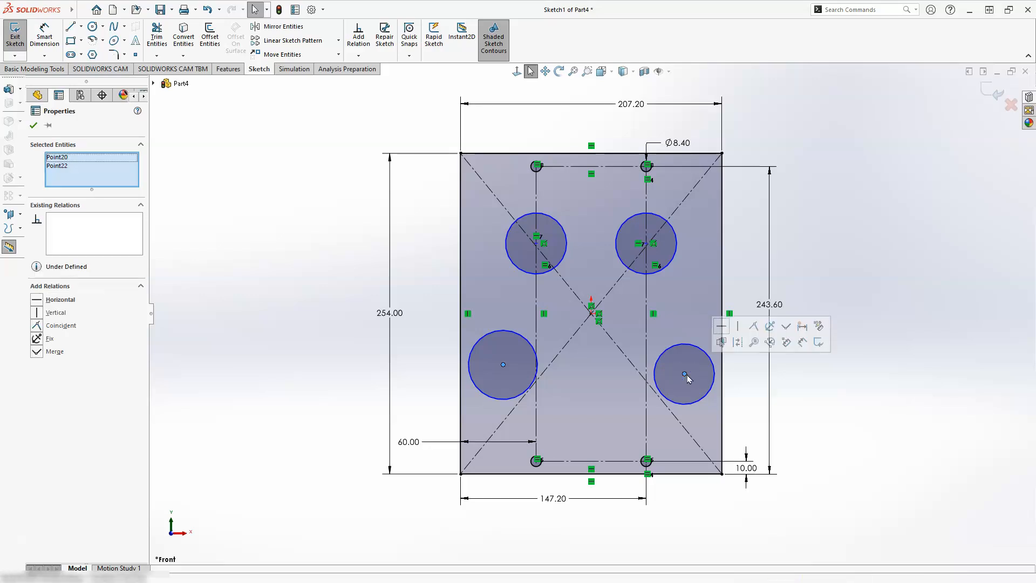
{"action": "left_click", "coordinate": [722, 327]}
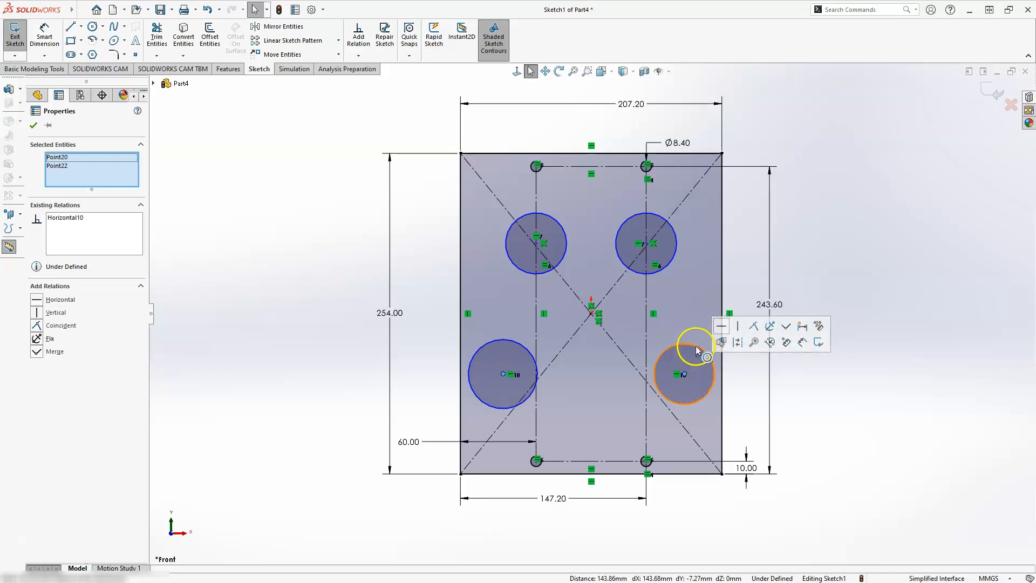
{"action": "key", "text": "Escape"}
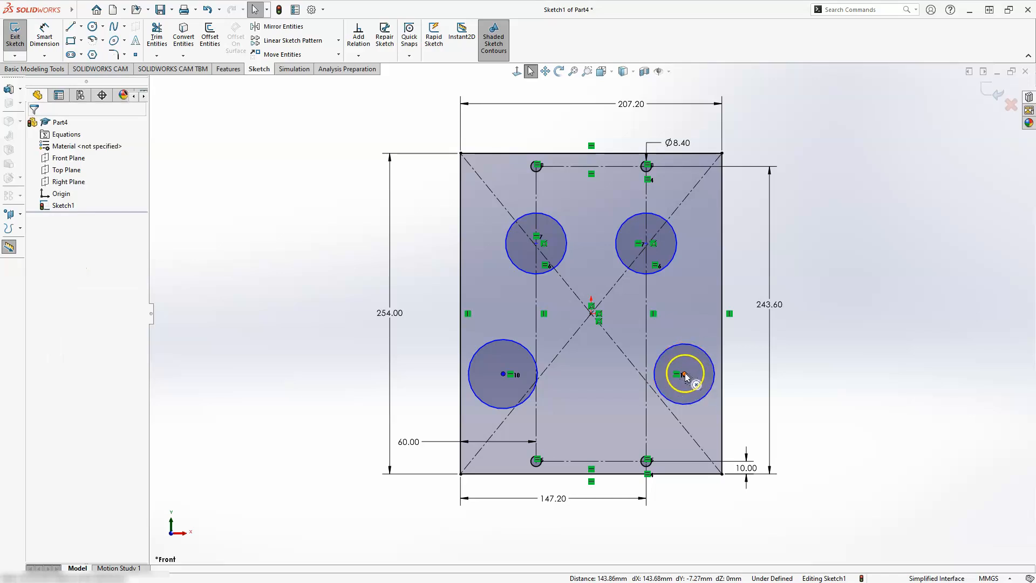
Make the lower-right large circle's centre coincident with the construction rectangle's right vertical side
{"action": "left_click_drag", "start_coordinate": [666, 354], "coordinate": [650, 334]}
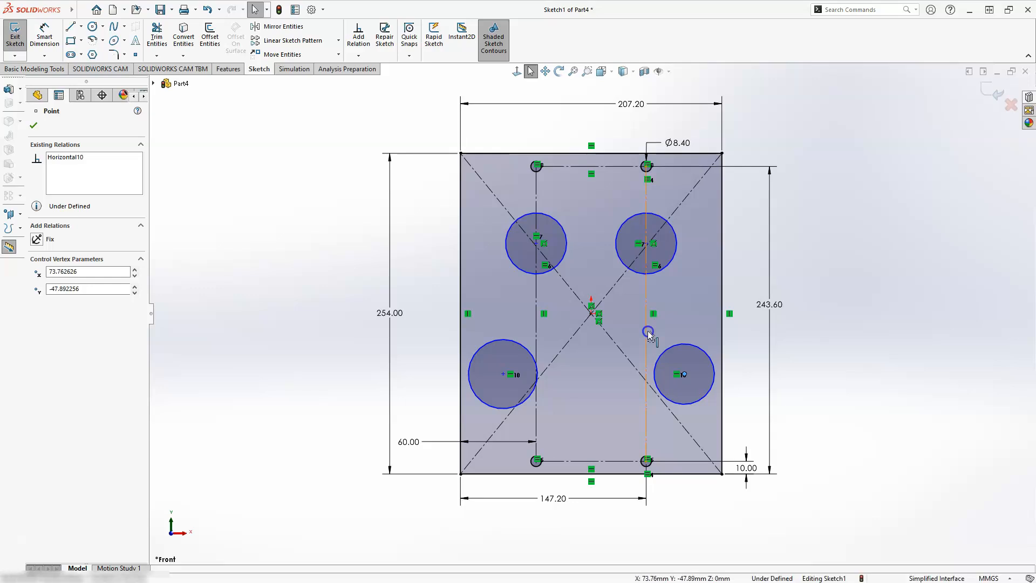
{"action": "left_click", "coordinate": [648, 330]}
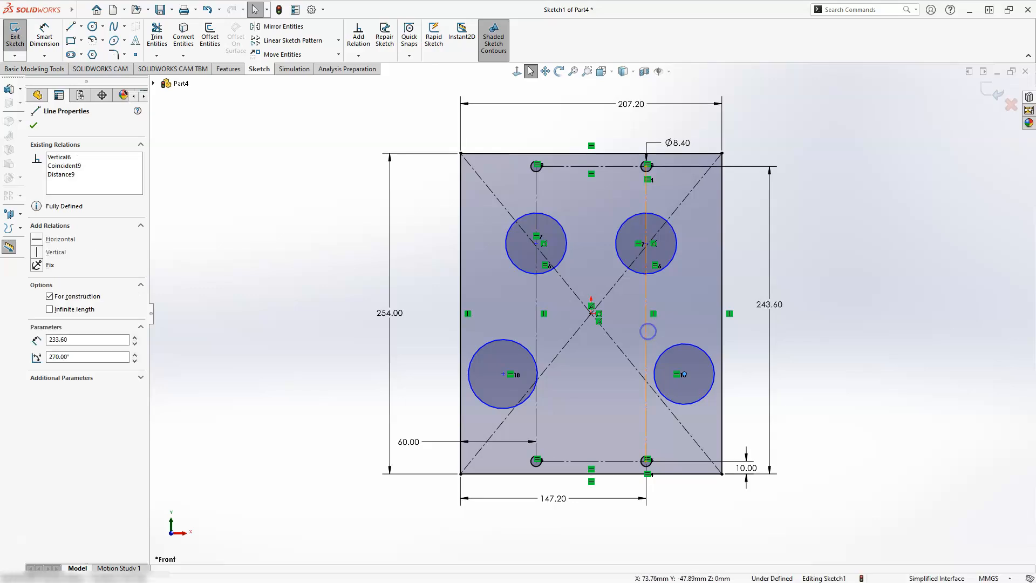
{"action": "left_click", "coordinate": [648, 331], "text": "ctrl"}
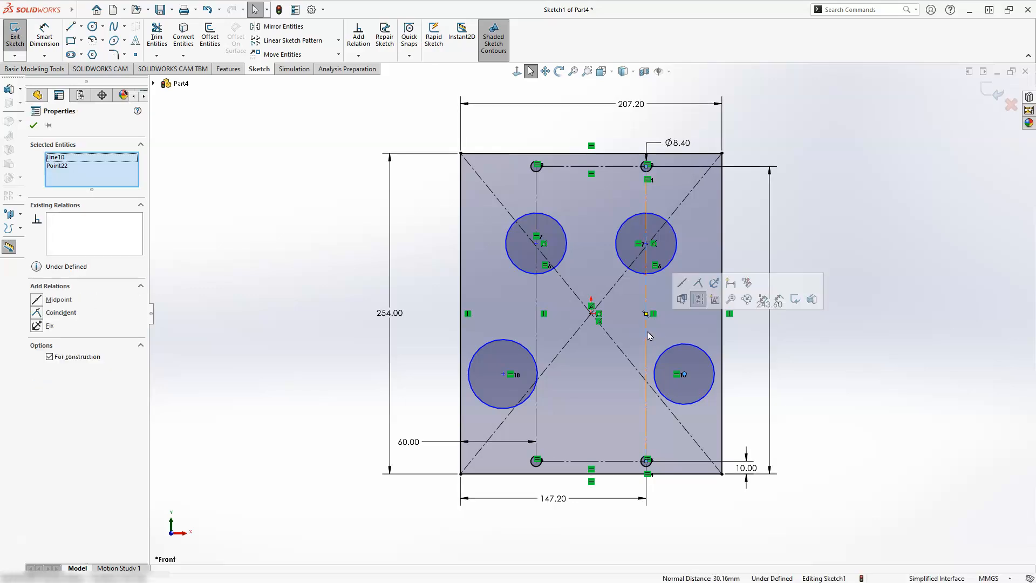
{"action": "left_click", "coordinate": [698, 284]}
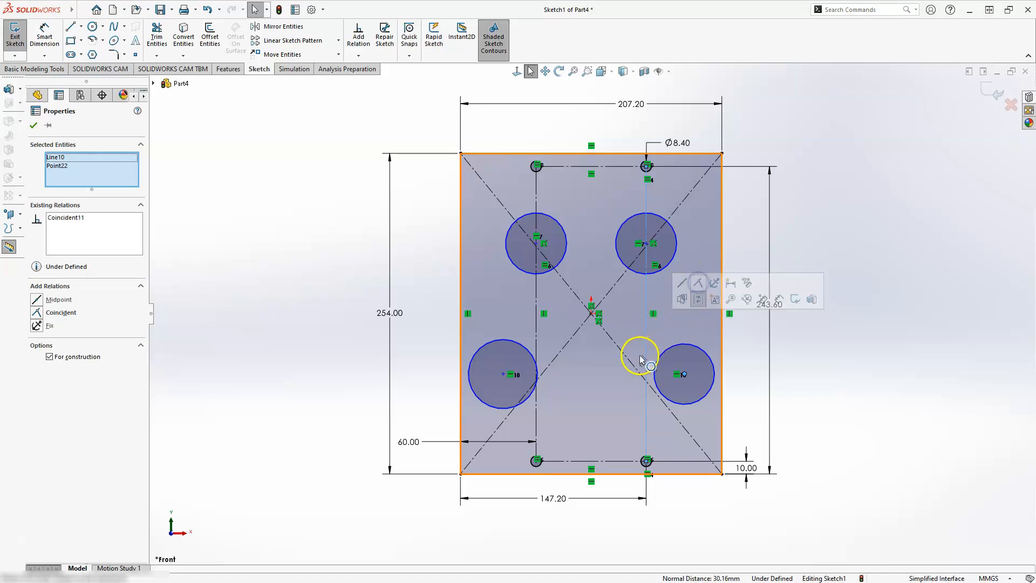
{"action": "key", "text": "Escape"}
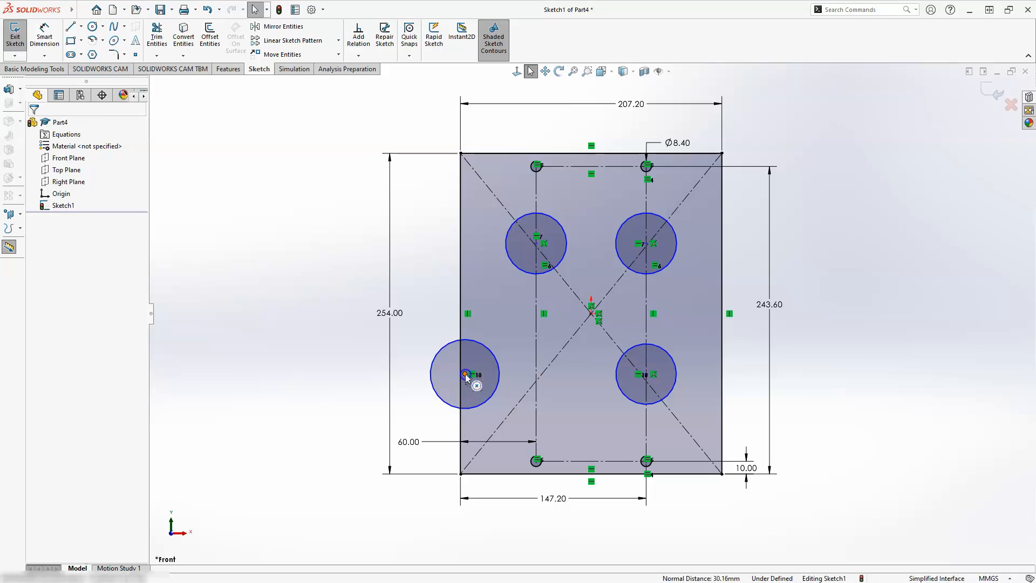
Make the lower-left large circle's centre coincident with the construction rectangle's left vertical side
{"action": "left_click", "coordinate": [535, 349]}
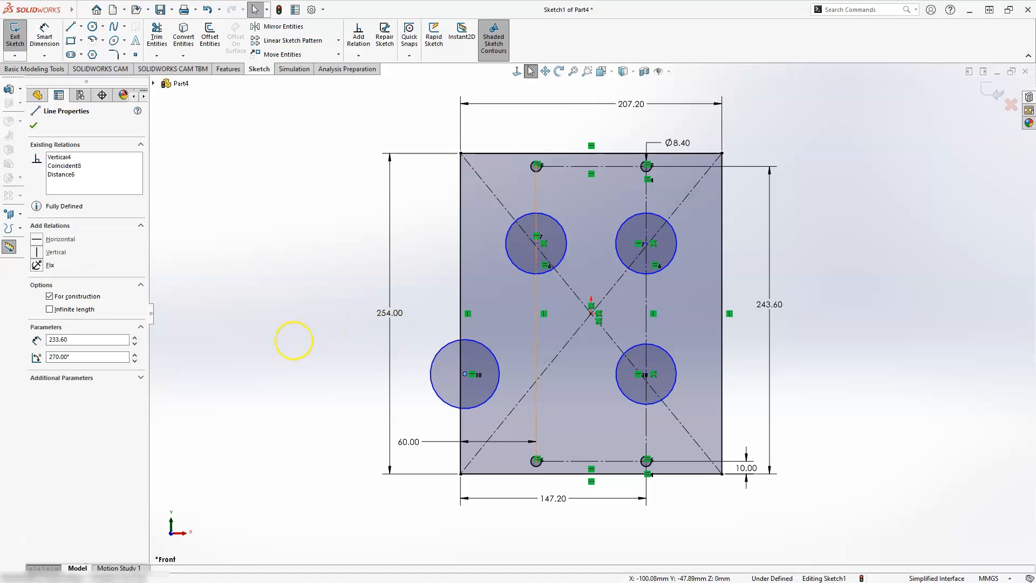
{"action": "left_click", "coordinate": [465, 374], "text": "ctrl"}
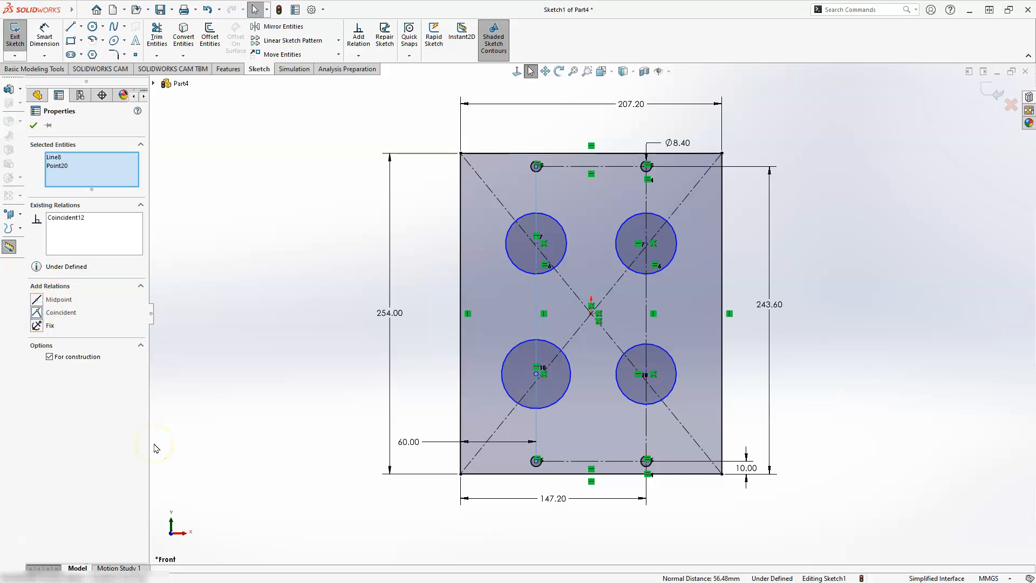
{"action": "key", "text": "Escape"}
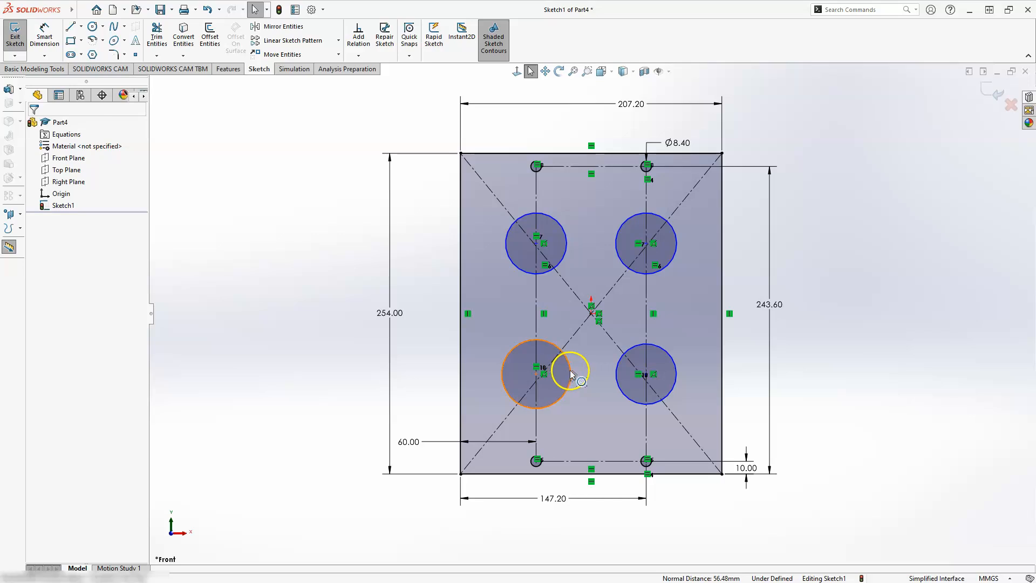
Apply an Equal relation to the two lower large circles and the upper-right large circle
{"action": "left_click", "coordinate": [630, 401]}
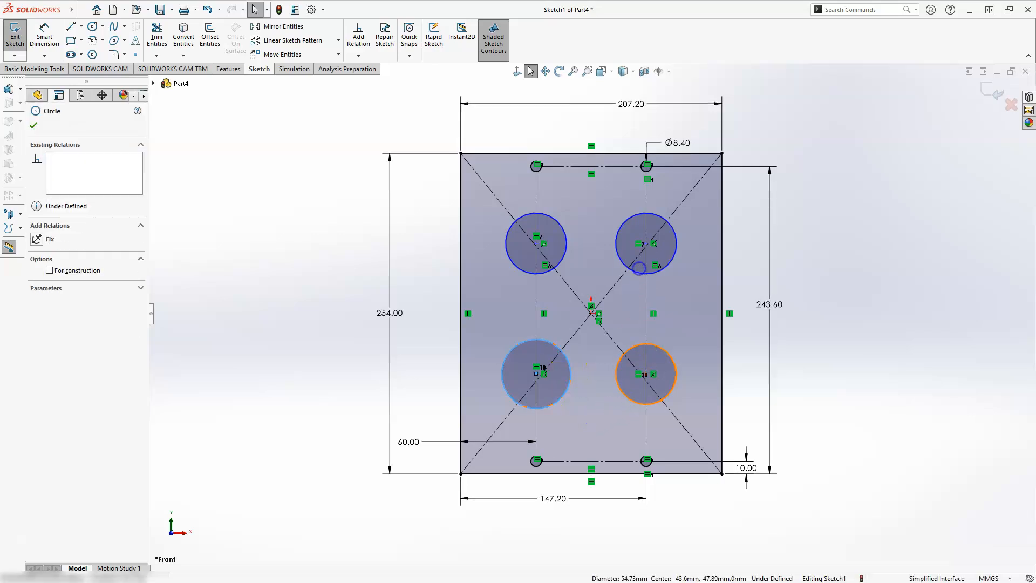
{"action": "left_click", "coordinate": [629, 401], "text": "ctrl"}
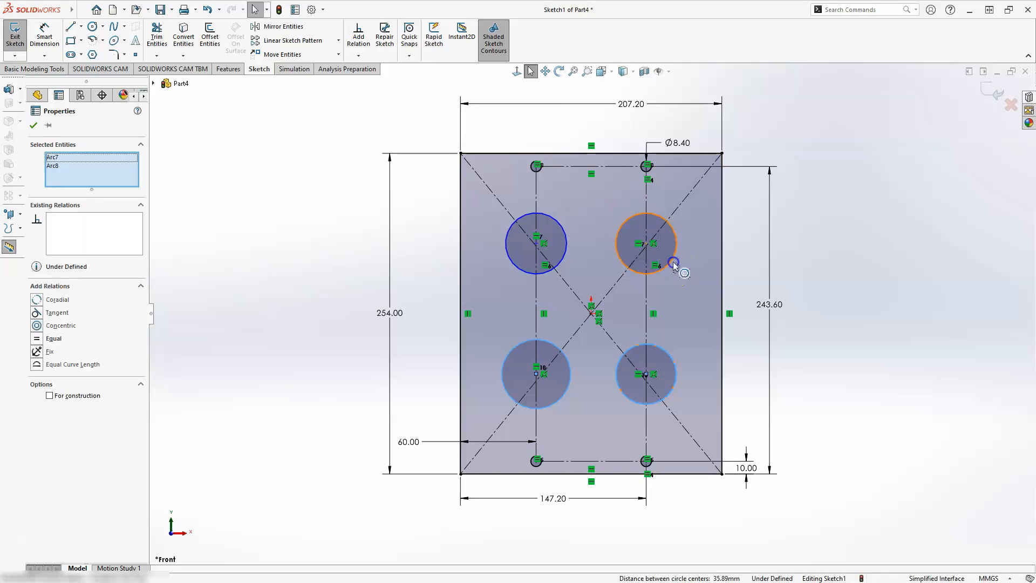
{"action": "left_click", "coordinate": [673, 261]}
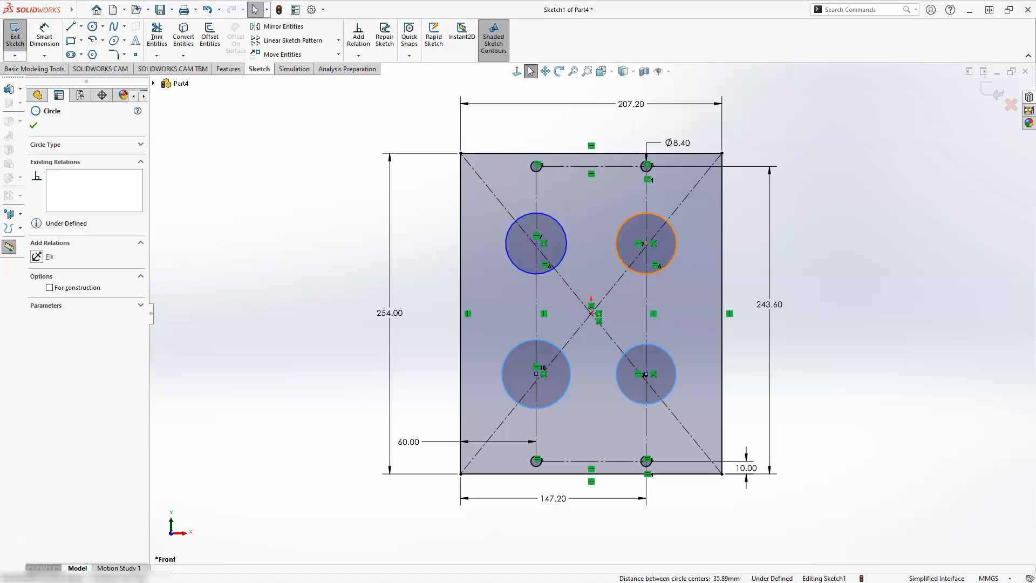
{"action": "left_click", "coordinate": [672, 262], "text": "ctrl"}
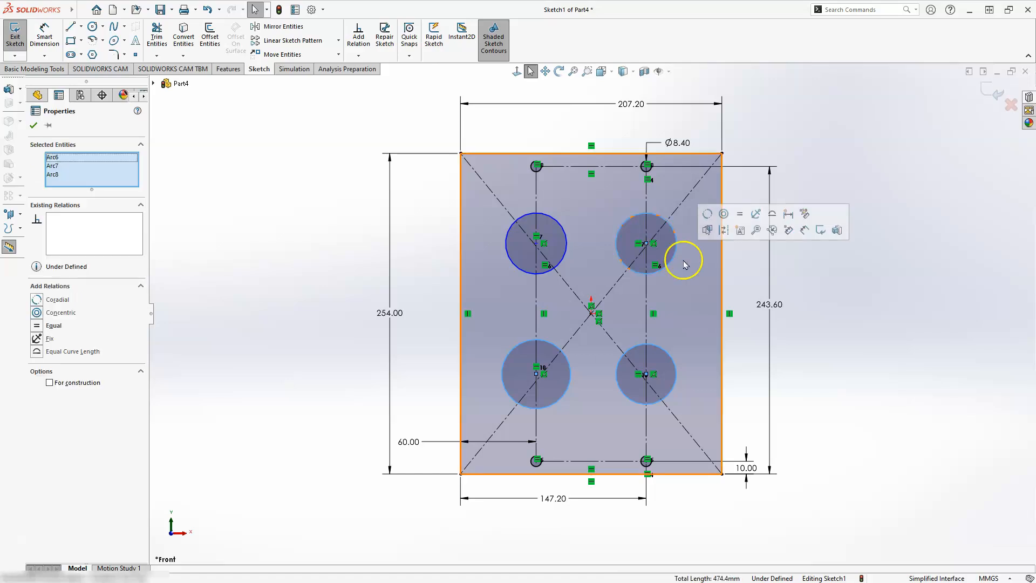
{"action": "left_click", "coordinate": [708, 362]}
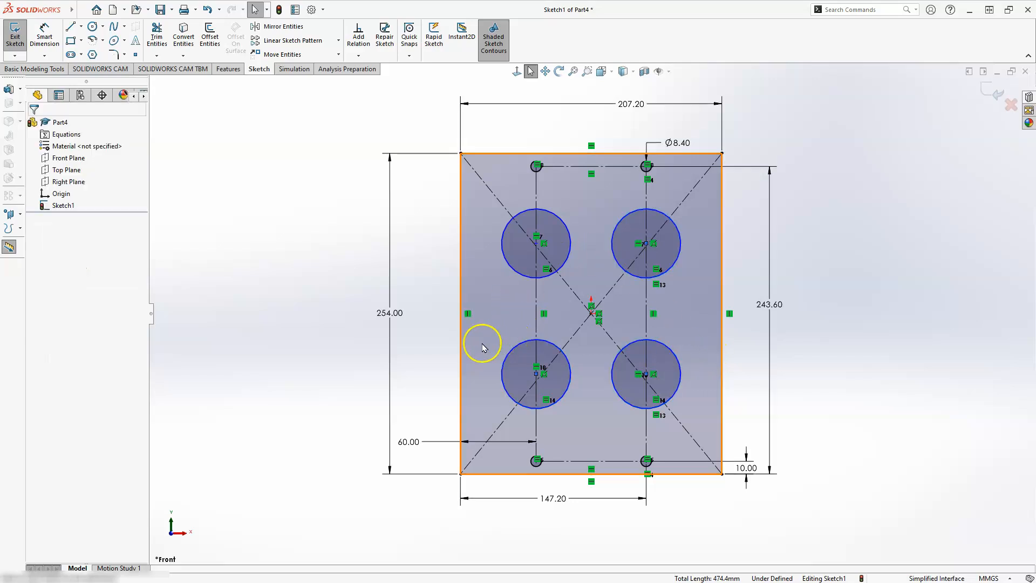
Dimension the lower-left large circle's centre 94.4 mm above the plate's bottom edge
{"action": "left_click", "coordinate": [45, 37]}
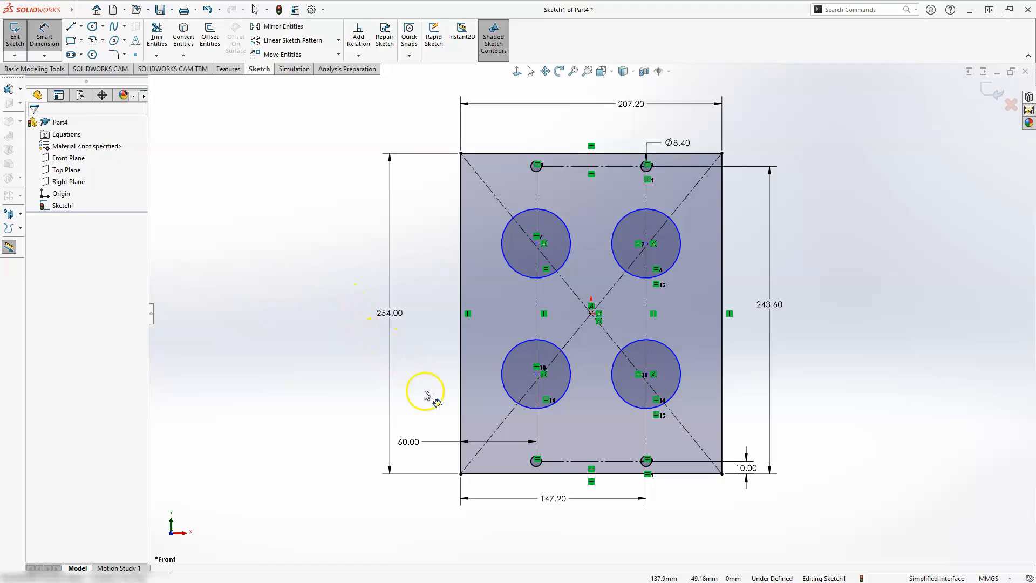
{"action": "left_click", "coordinate": [499, 474]}
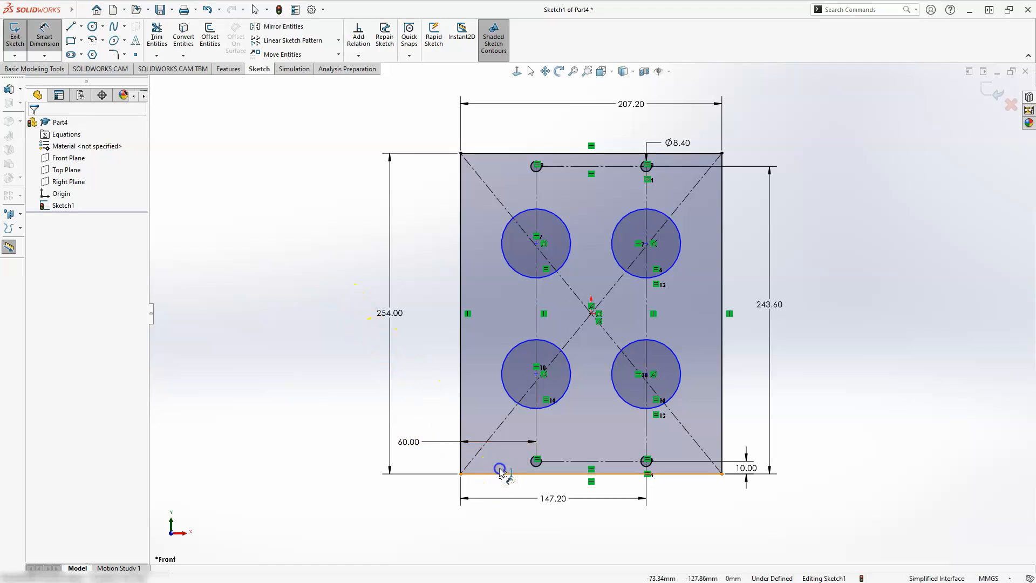
{"action": "left_click", "coordinate": [537, 374]}
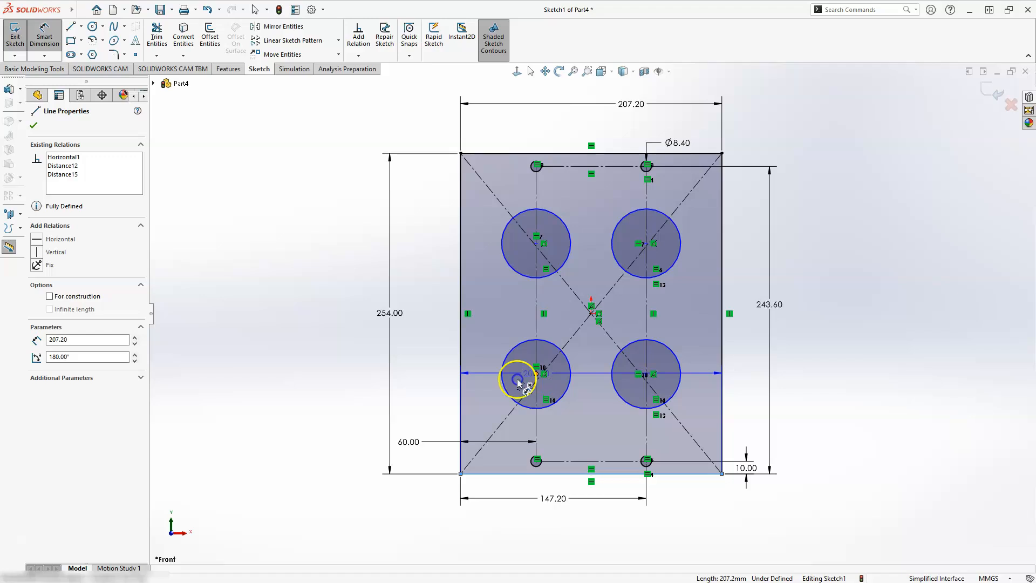
{"action": "left_click", "coordinate": [353, 423]}
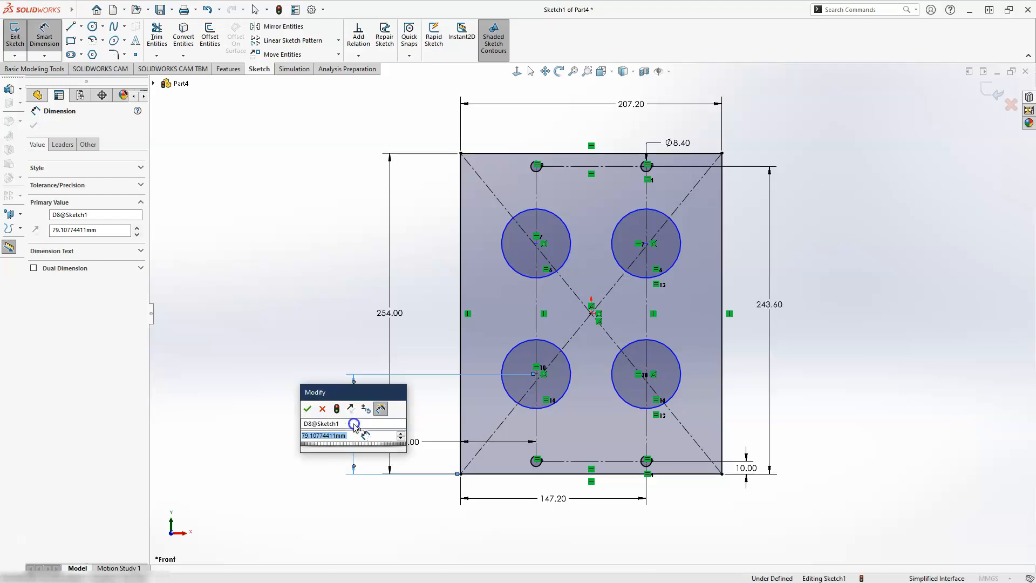
{"action": "type", "text": "94"}
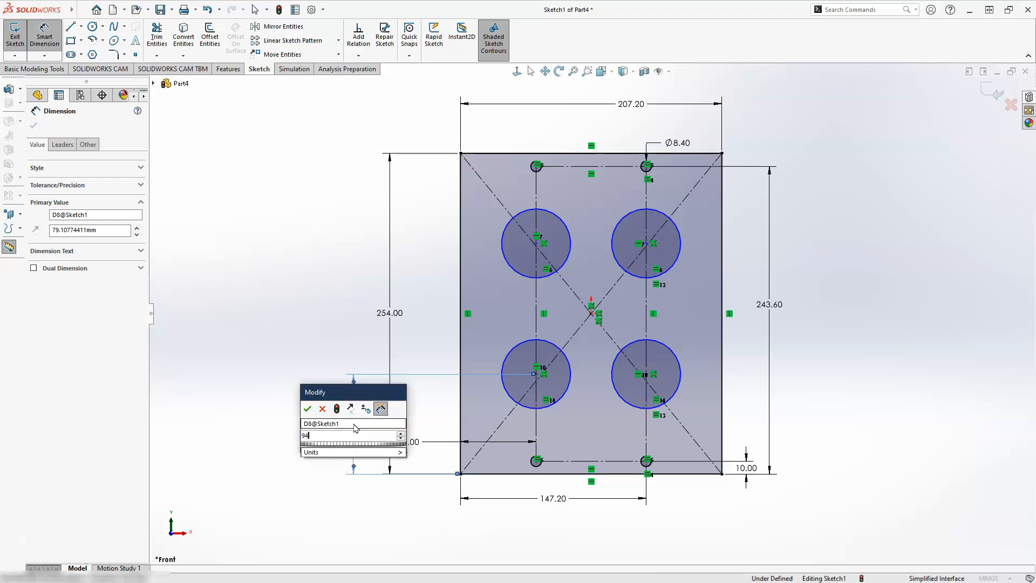
{"action": "type", "text": ".4"}
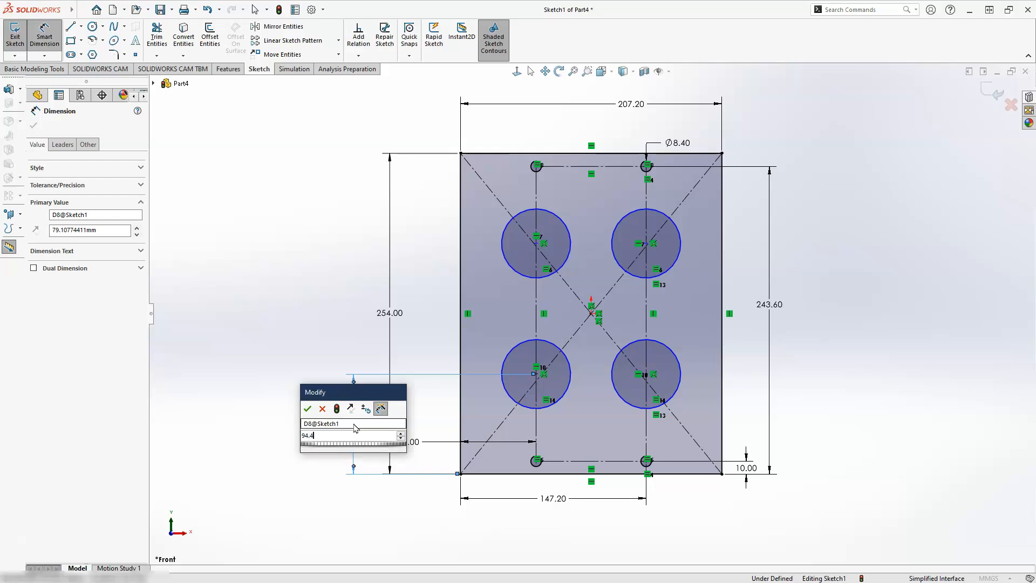
{"action": "key", "text": "Return"}
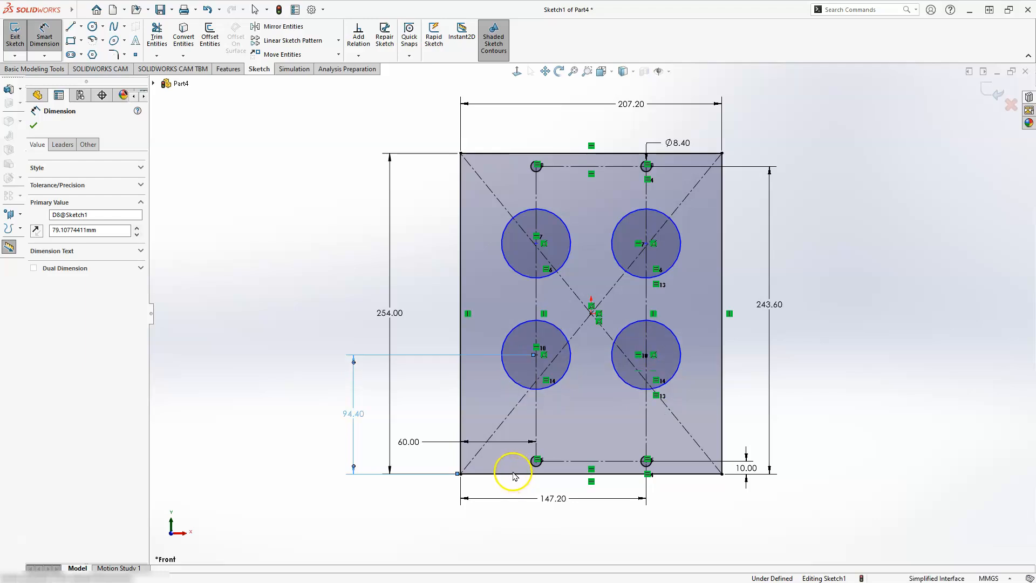
Dimension the upper-left large circle's centre 243.6 mm above the plate's bottom edge
{"action": "left_click", "coordinate": [517, 475]}
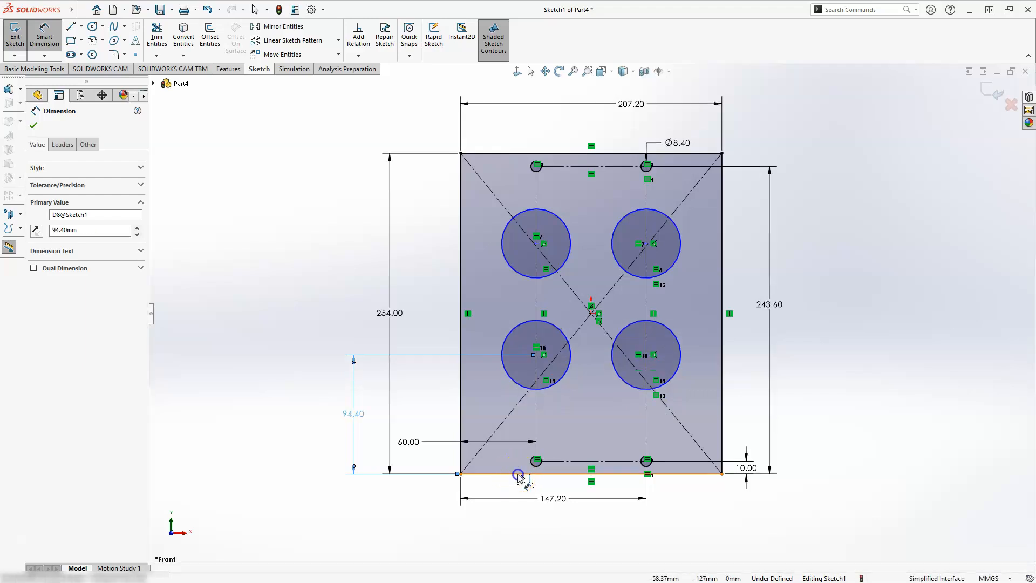
{"action": "left_click", "coordinate": [540, 276]}
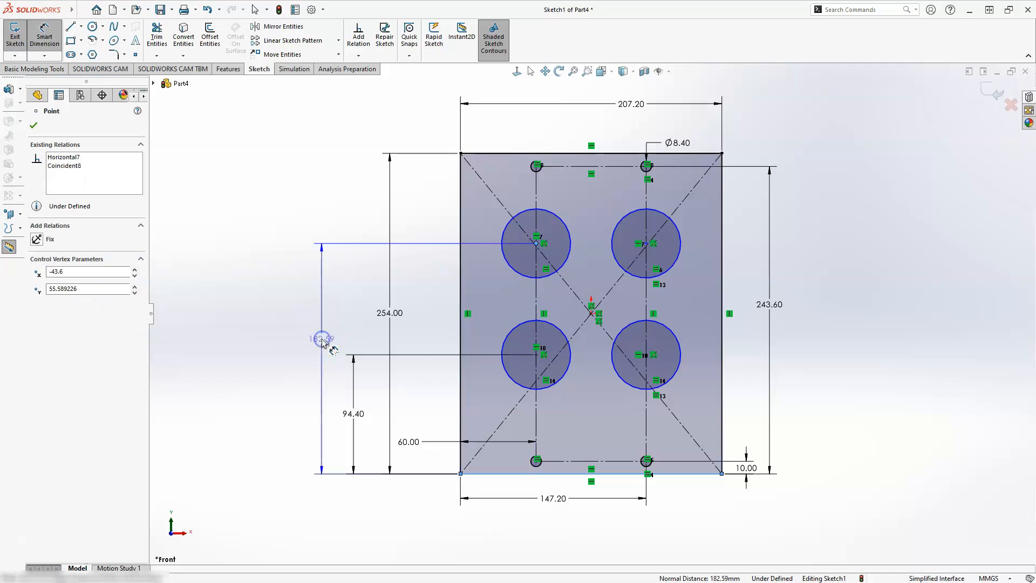
{"action": "left_click", "coordinate": [322, 340]}
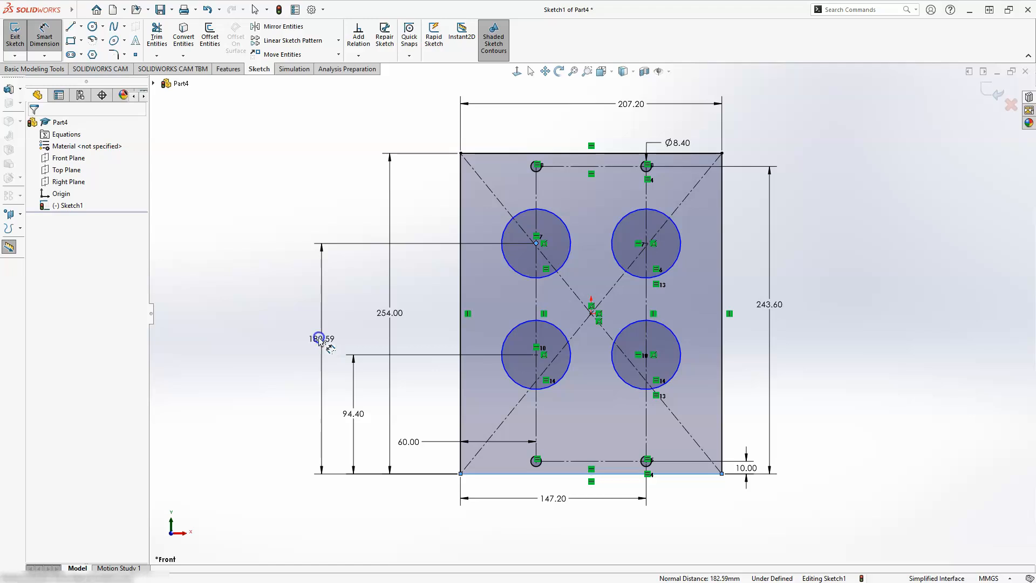
{"action": "double_click", "coordinate": [319, 339]}
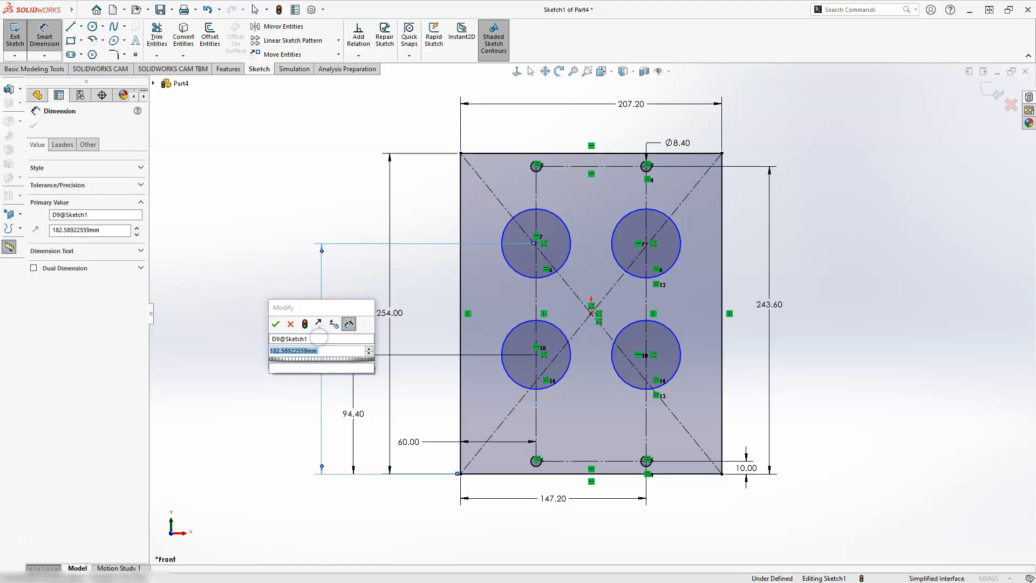
{"action": "type", "text": "243.6"}
{"action": "key", "text": "Return"}
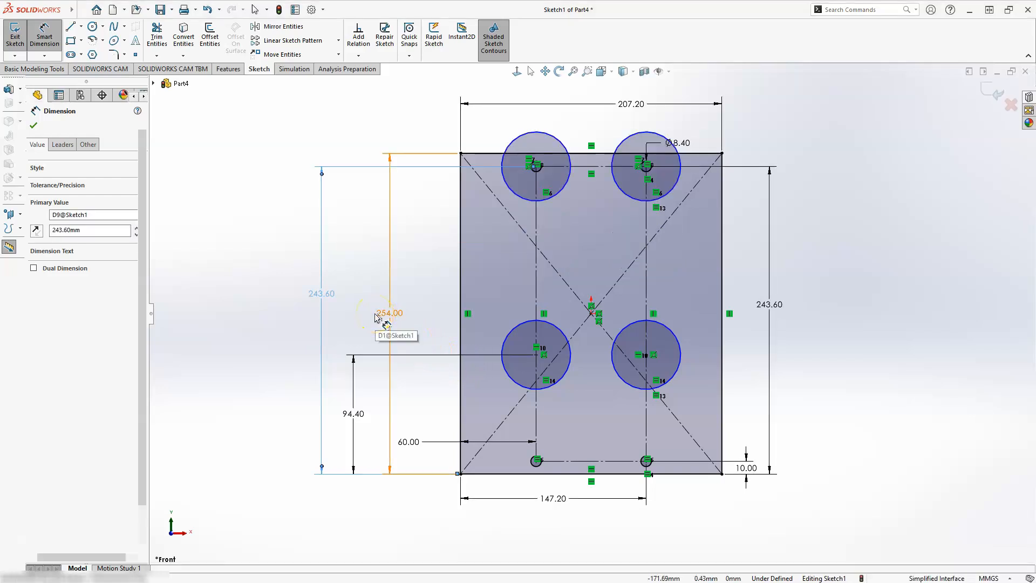
{"action": "key", "text": "Escape"}
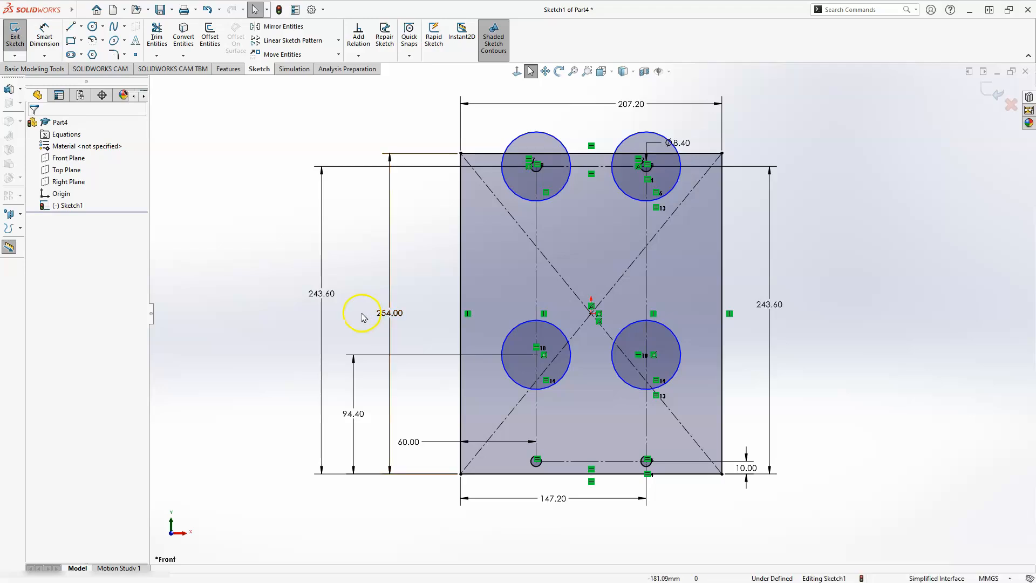
Set the upper-left large circle's centre height above the plate's bottom edge to 200.4 mm
{"action": "left_click", "coordinate": [318, 298]}
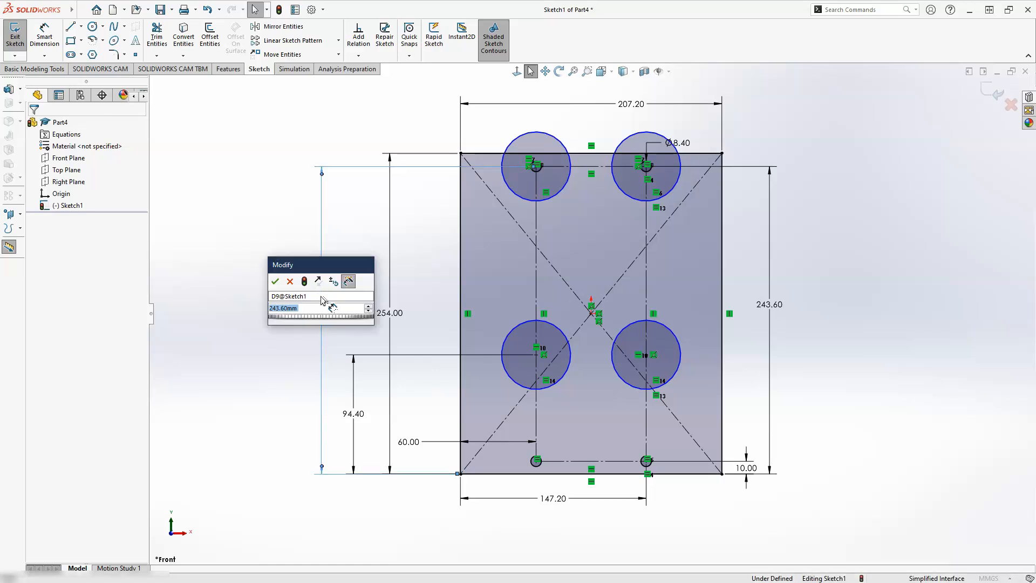
{"action": "type", "text": "20"}
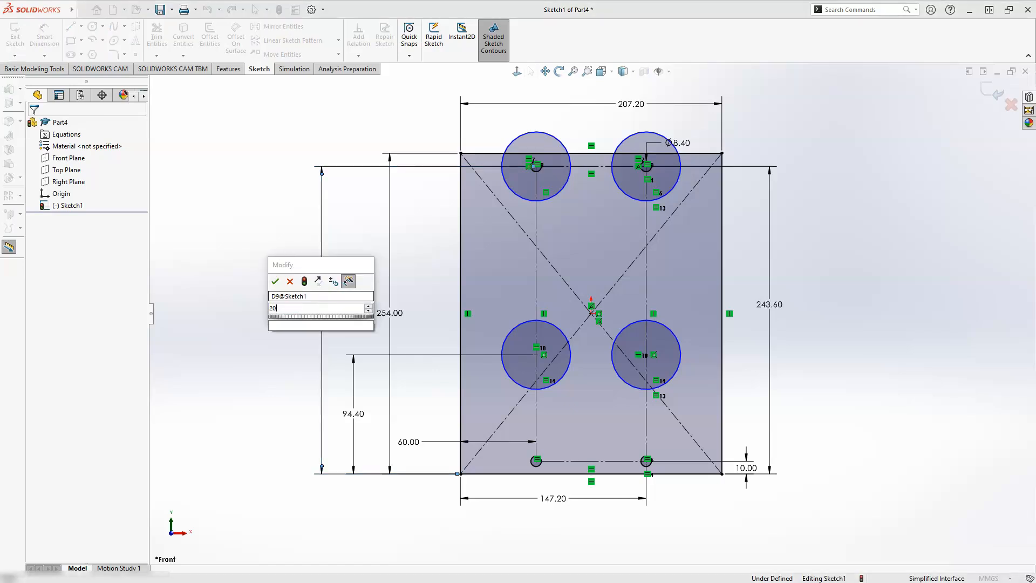
{"action": "type", "text": "0.8"}
{"action": "key", "text": "Return"}
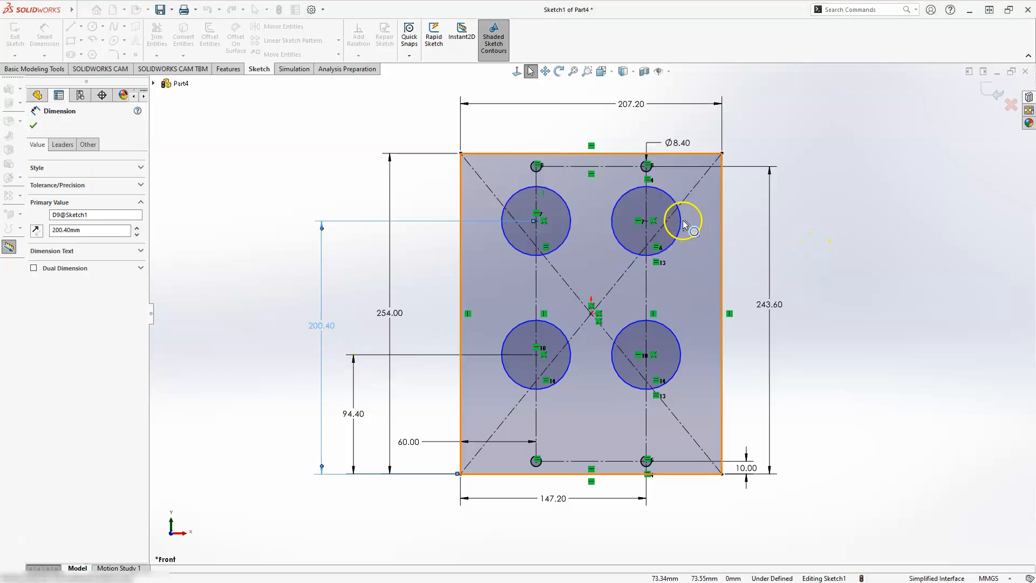
{"action": "key", "text": "Escape"}
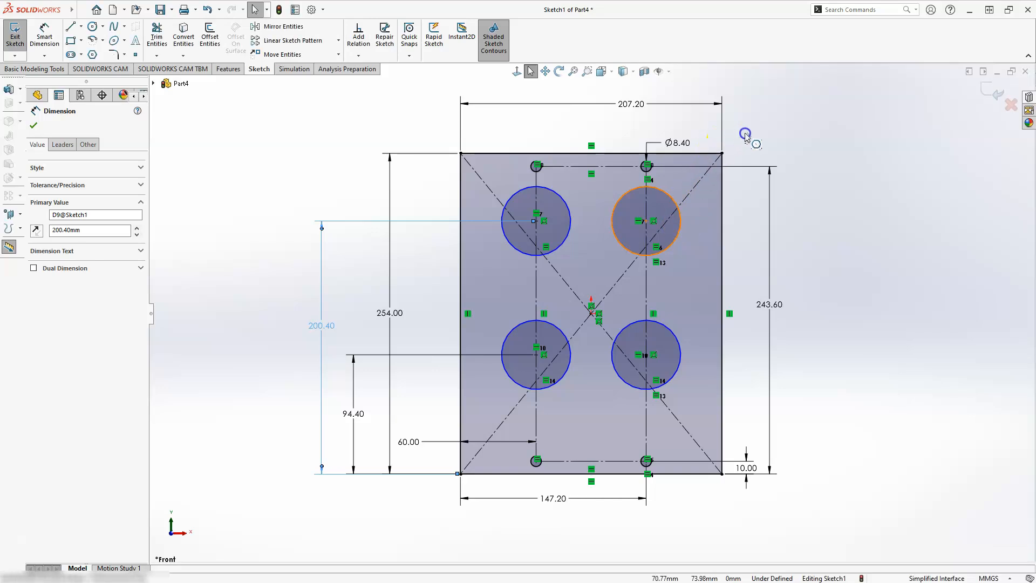
Dimension the upper-right large circle's diameter as 38.8 mm
{"action": "left_click_drag", "start_coordinate": [681, 220], "coordinate": [746, 133]}
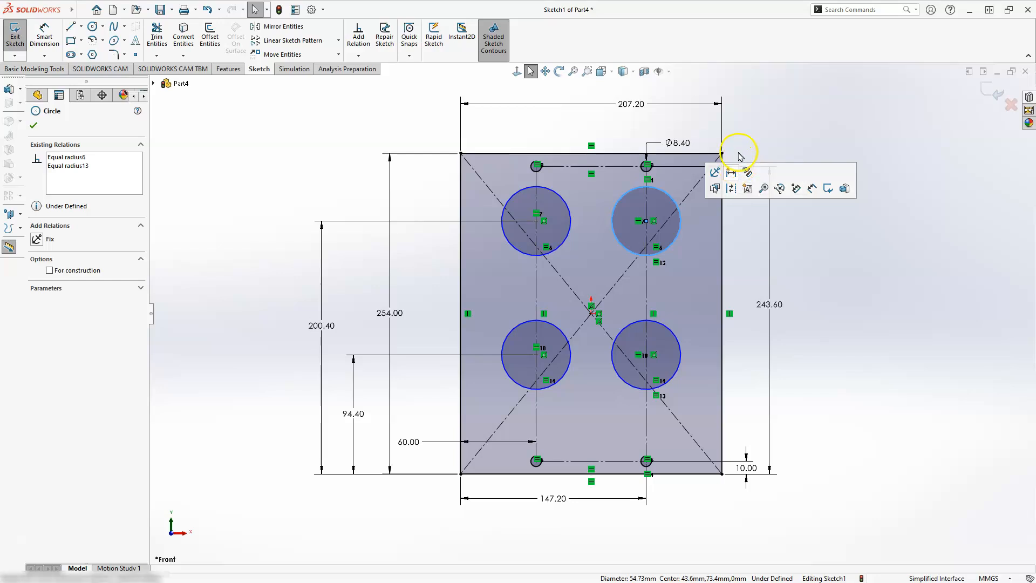
{"action": "left_click", "coordinate": [767, 135]}
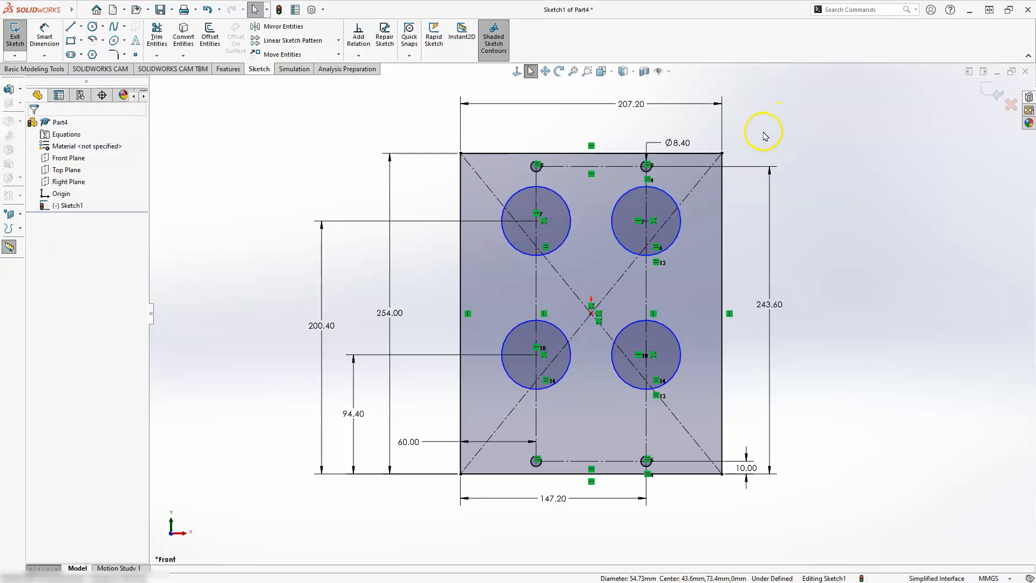
{"action": "left_click", "coordinate": [44, 42]}
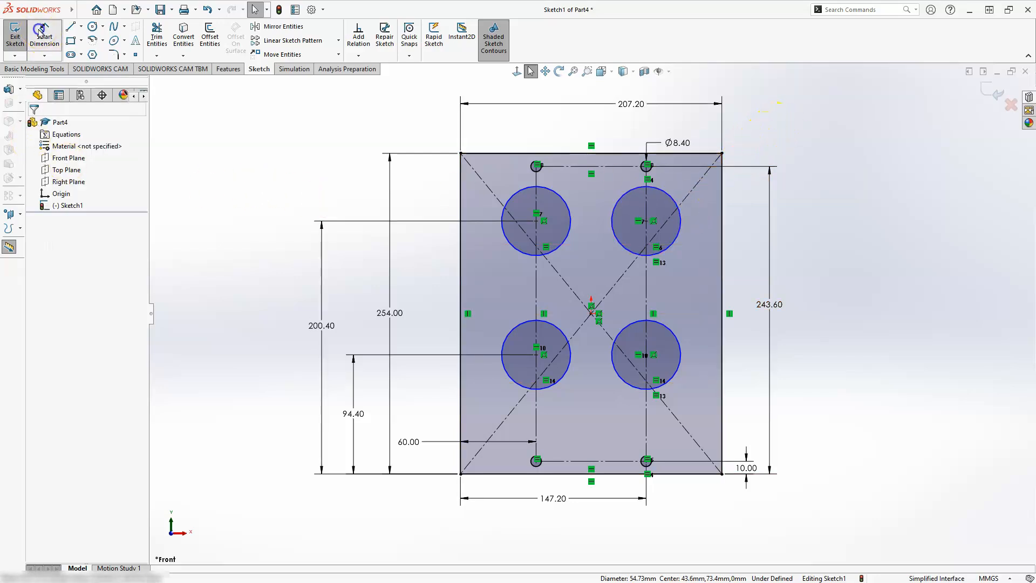
{"action": "left_click", "coordinate": [683, 226]}
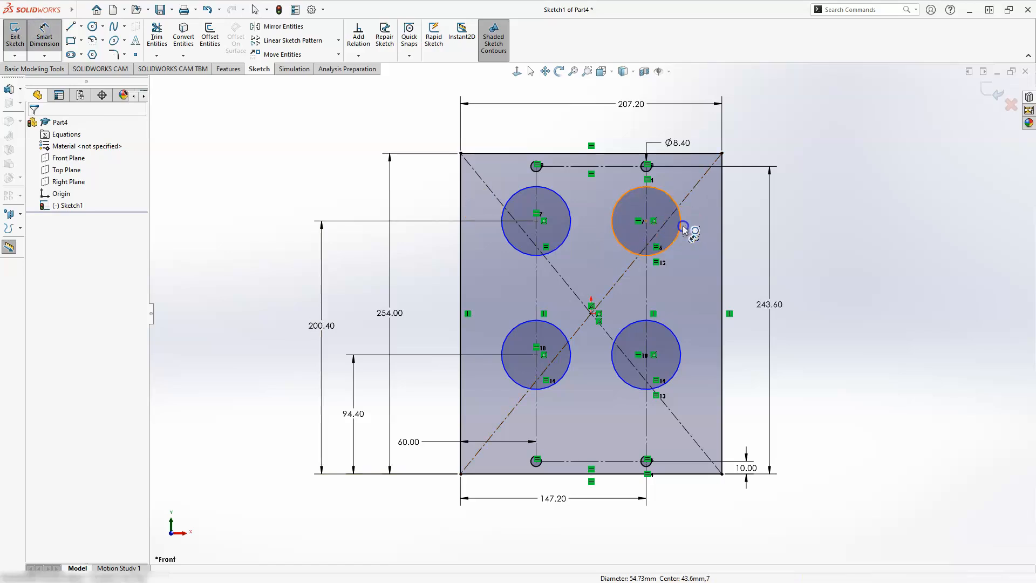
{"action": "left_click", "coordinate": [755, 136]}
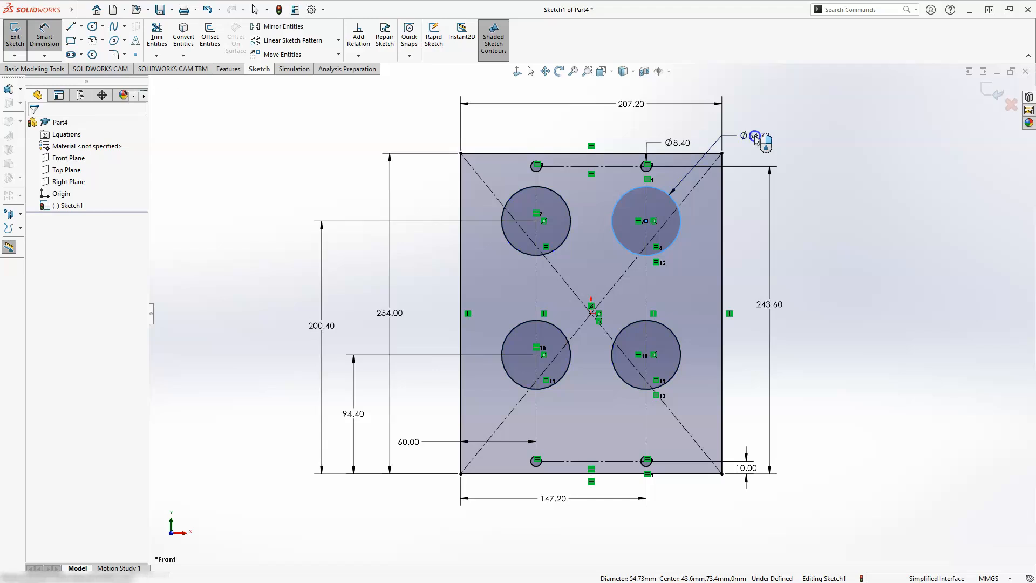
{"action": "left_click", "coordinate": [755, 138]}
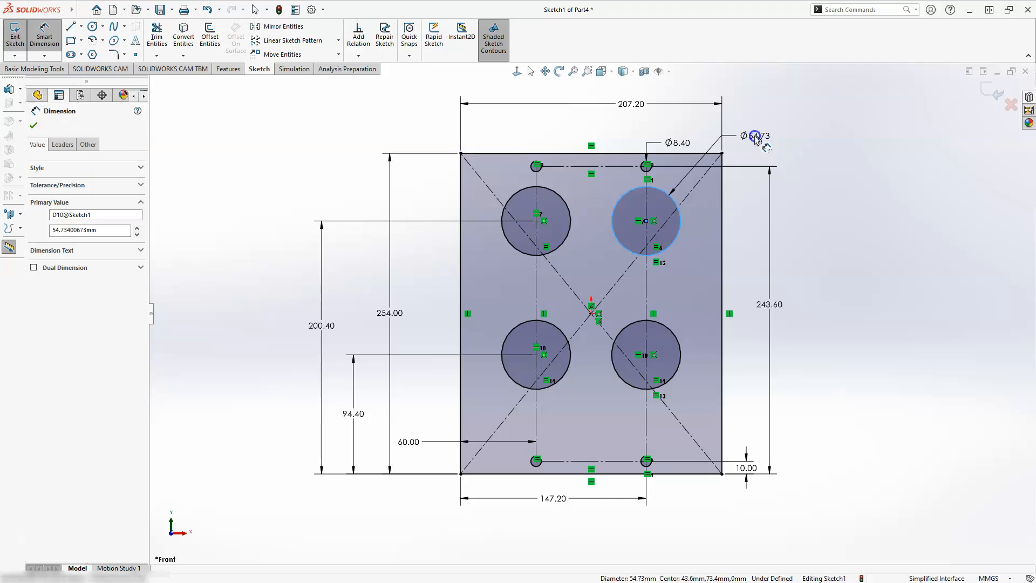
{"action": "type", "text": "3"}
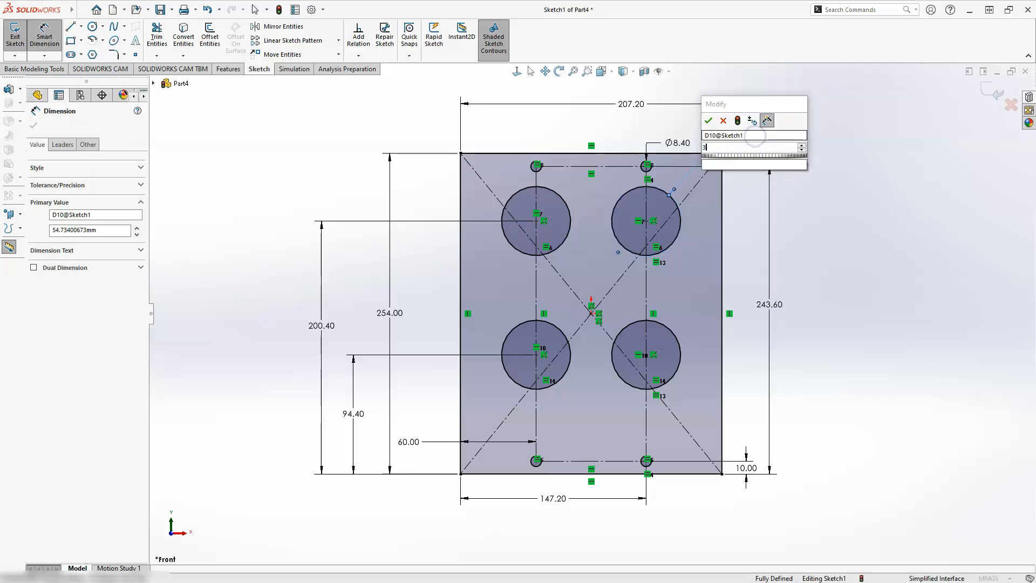
{"action": "type", "text": "8.8"}
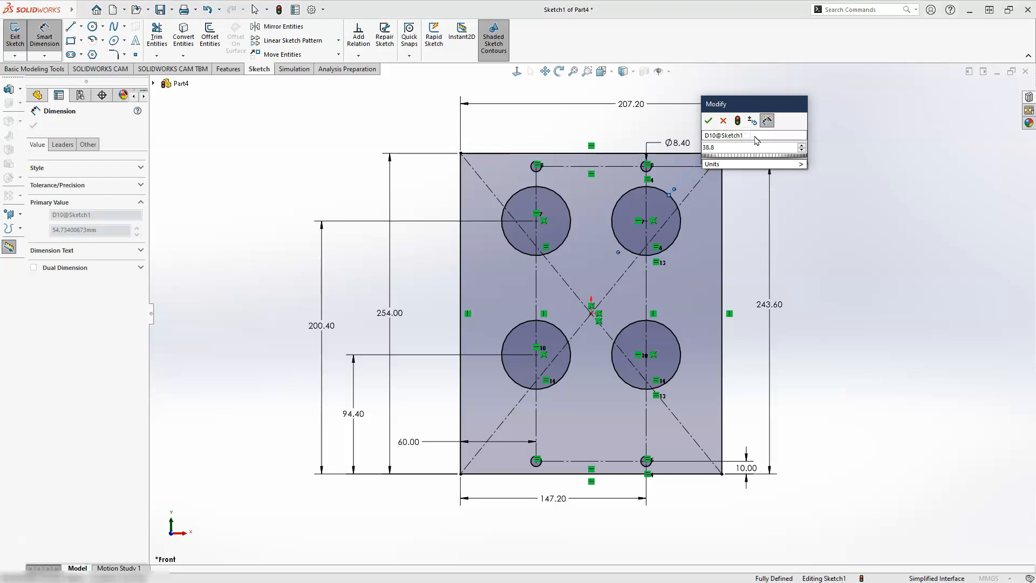
{"action": "key", "text": "Escape"}
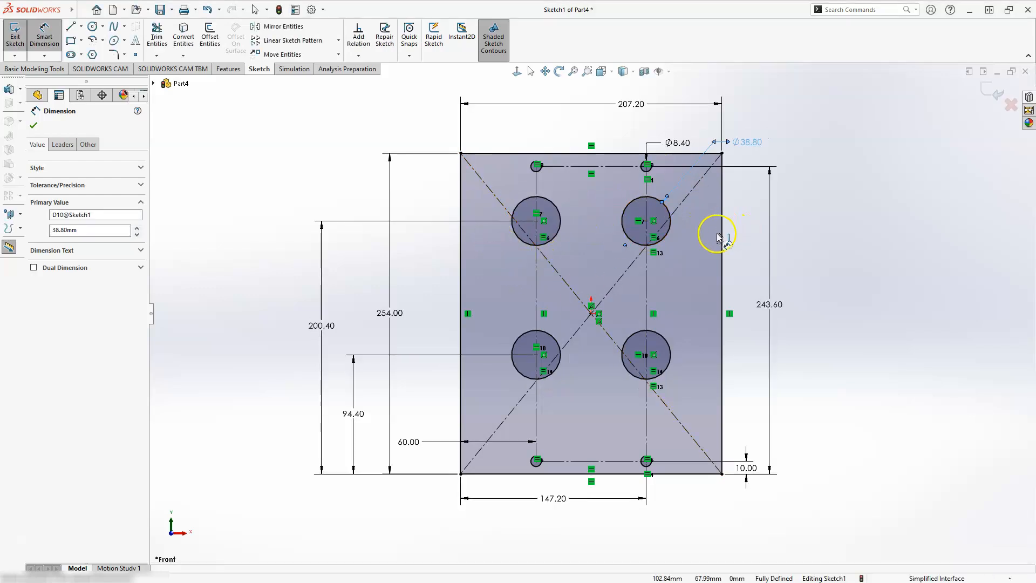
Sketch two circles between the large-hole rows, near the plate's left and right edges, with centres about 28 mm above the origin
{"action": "left_click", "coordinate": [92, 27]}
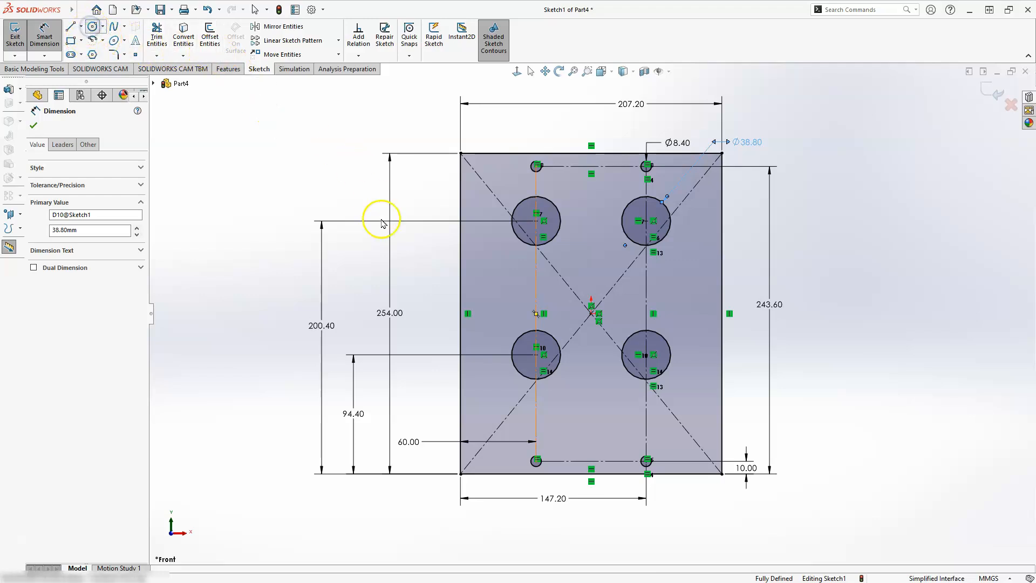
{"action": "left_click", "coordinate": [486, 279]}
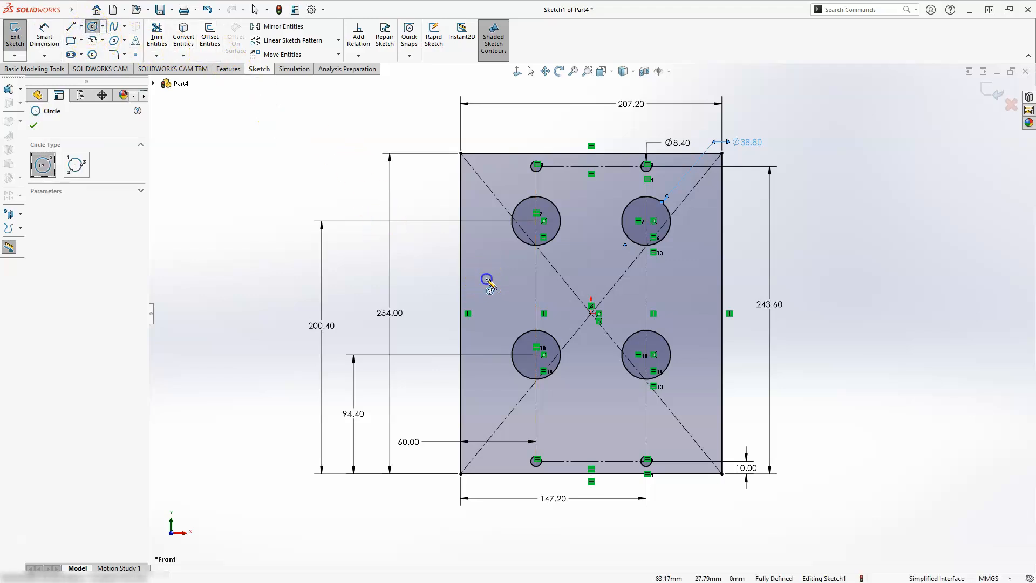
{"action": "left_click", "coordinate": [510, 294]}
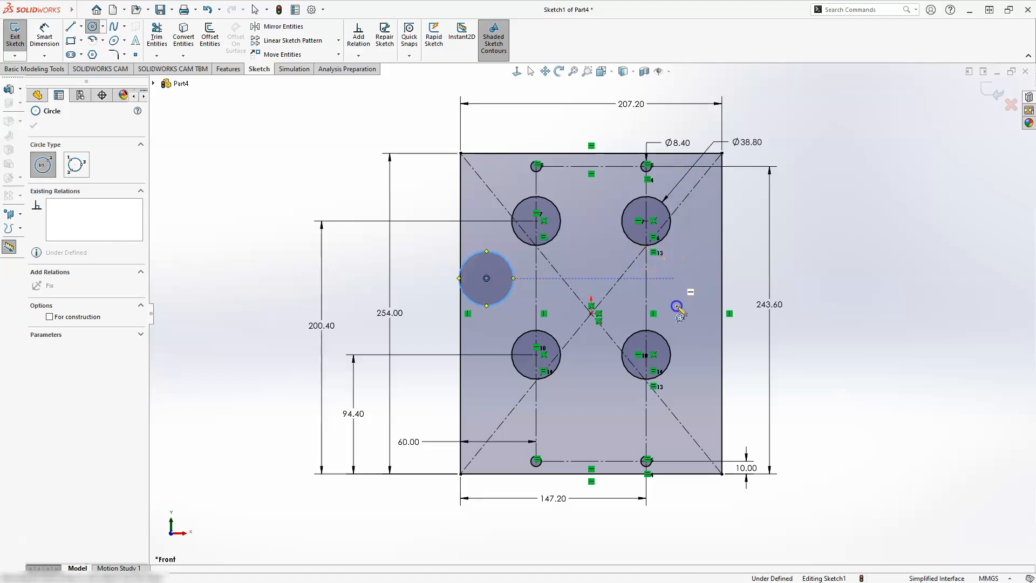
{"action": "left_click", "coordinate": [675, 279]}
{"action": "left_click", "coordinate": [677, 306]}
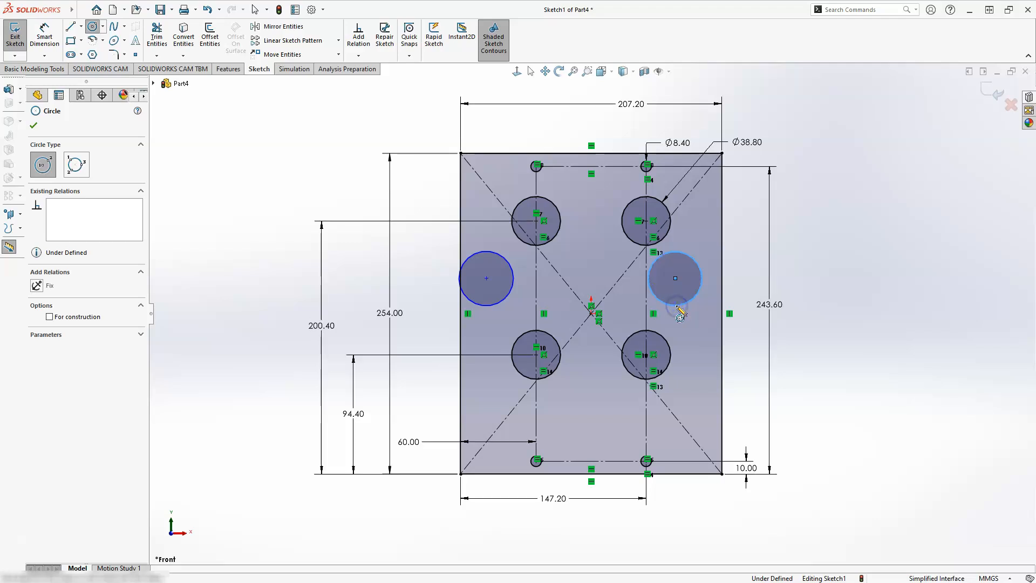
{"action": "key", "text": "Escape"}
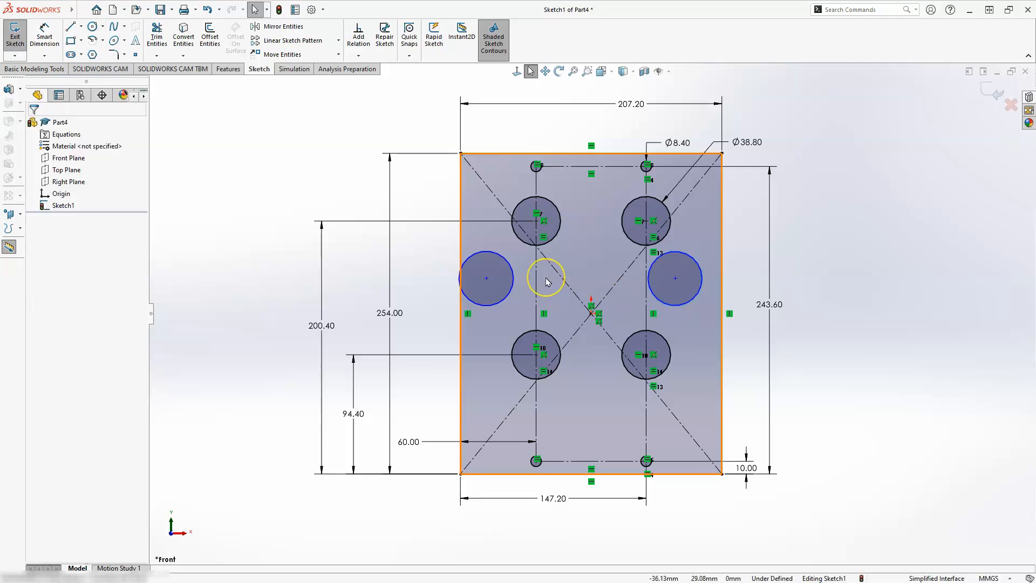
Apply a Horizontal relation between the centres of the two new side circles
{"action": "left_click", "coordinate": [487, 279]}
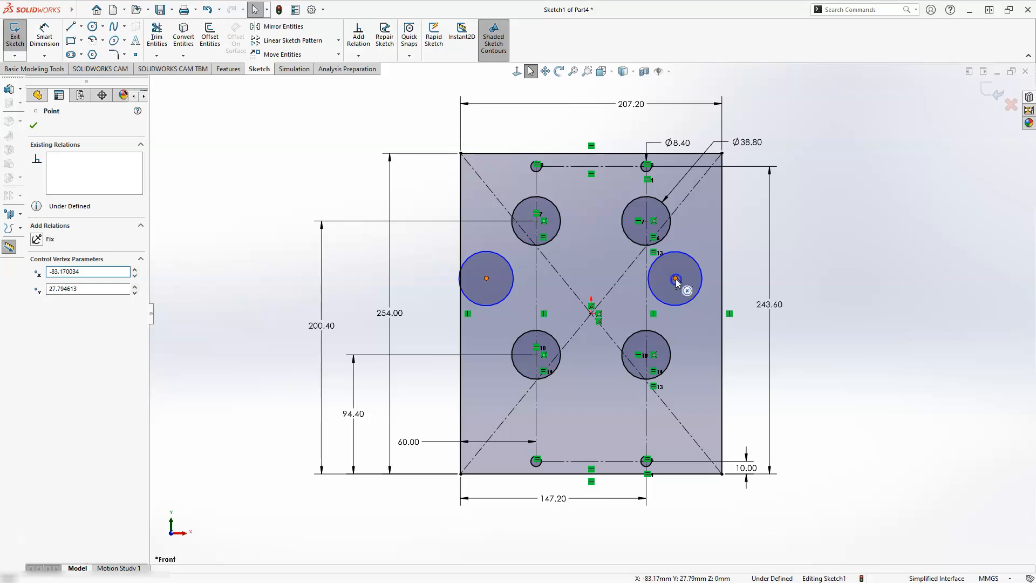
{"action": "left_click", "coordinate": [676, 278]}
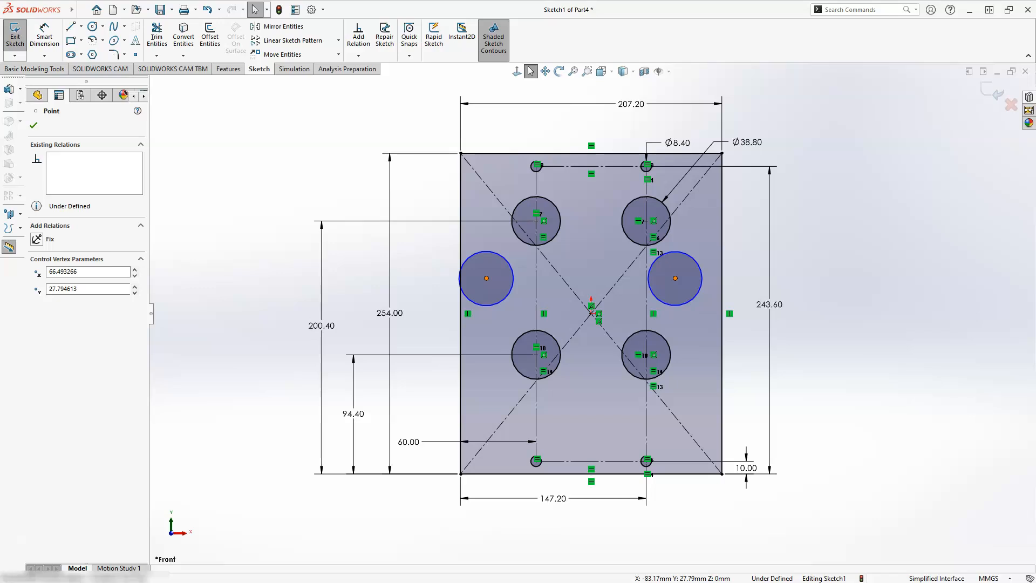
{"action": "left_click", "coordinate": [486, 278], "text": "ctrl"}
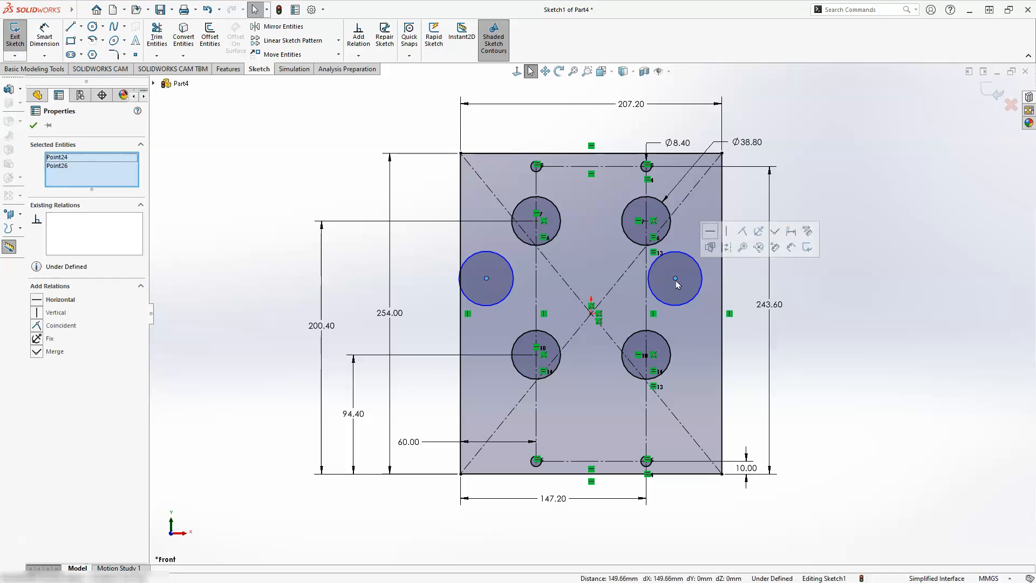
{"action": "left_click", "coordinate": [710, 233]}
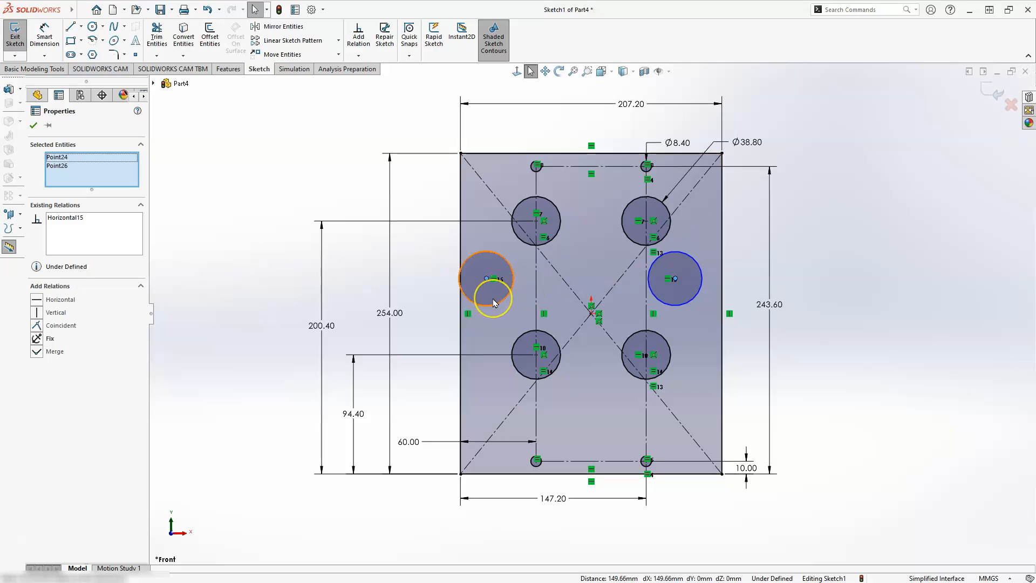
Apply an Equal relation to the two side circles and the upper-left 8.4 mm hole
{"action": "left_click", "coordinate": [493, 300]}
{"action": "left_click", "coordinate": [494, 302], "text": "ctrl"}
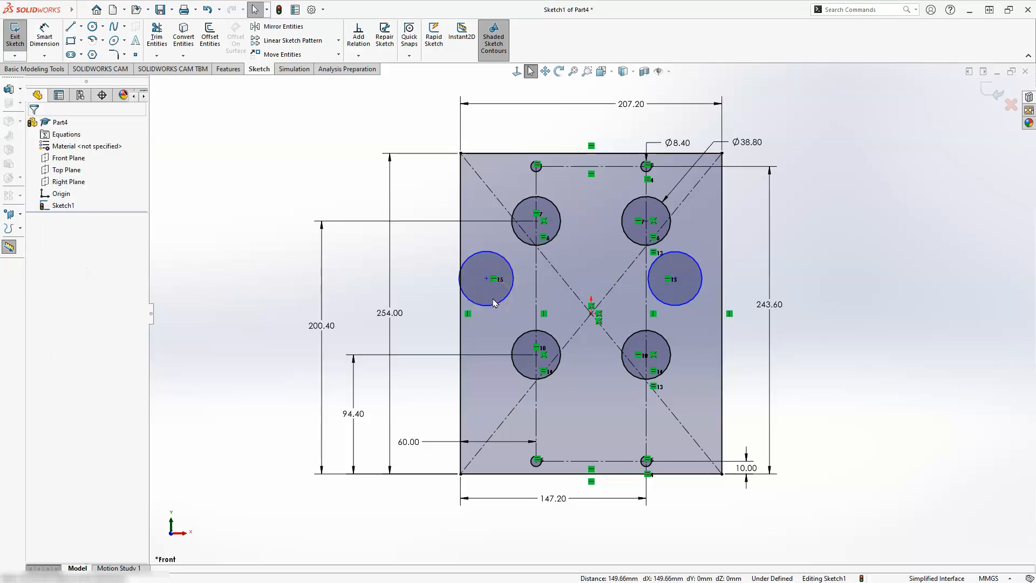
{"action": "left_click_drag", "start_coordinate": [493, 299], "coordinate": [503, 300]}
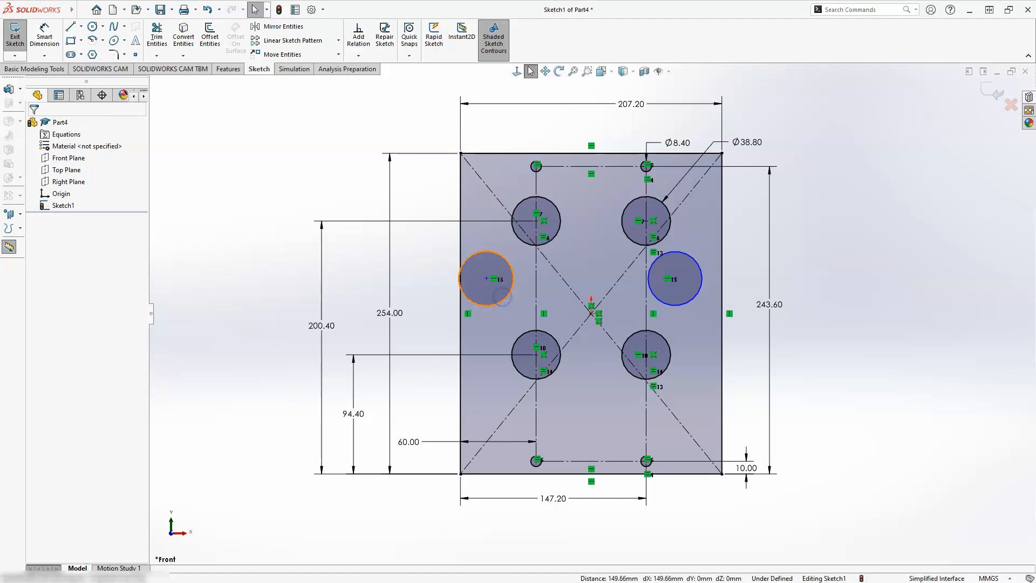
{"action": "left_click", "coordinate": [507, 295]}
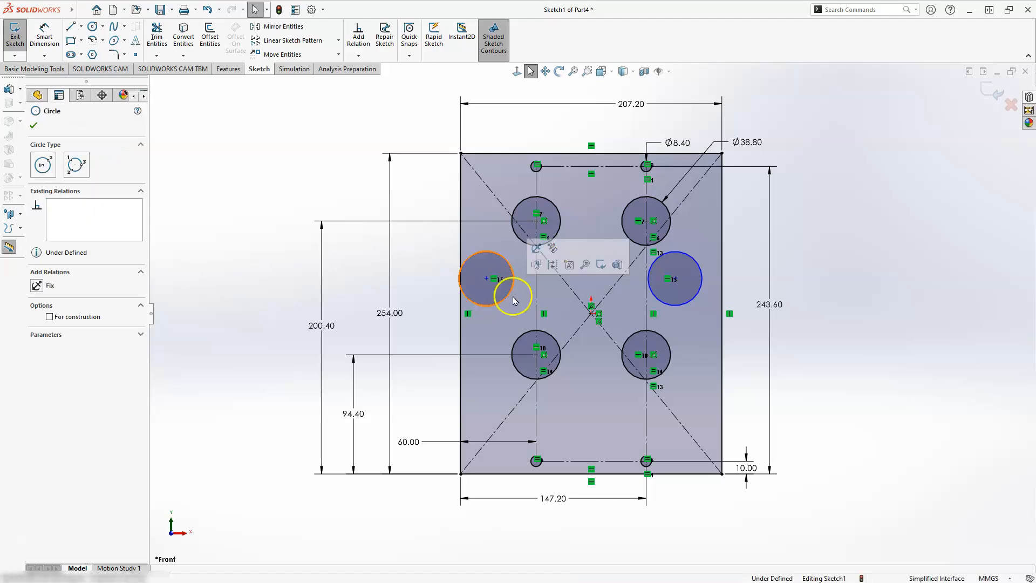
{"action": "left_click", "coordinate": [677, 304], "text": "ctrl"}
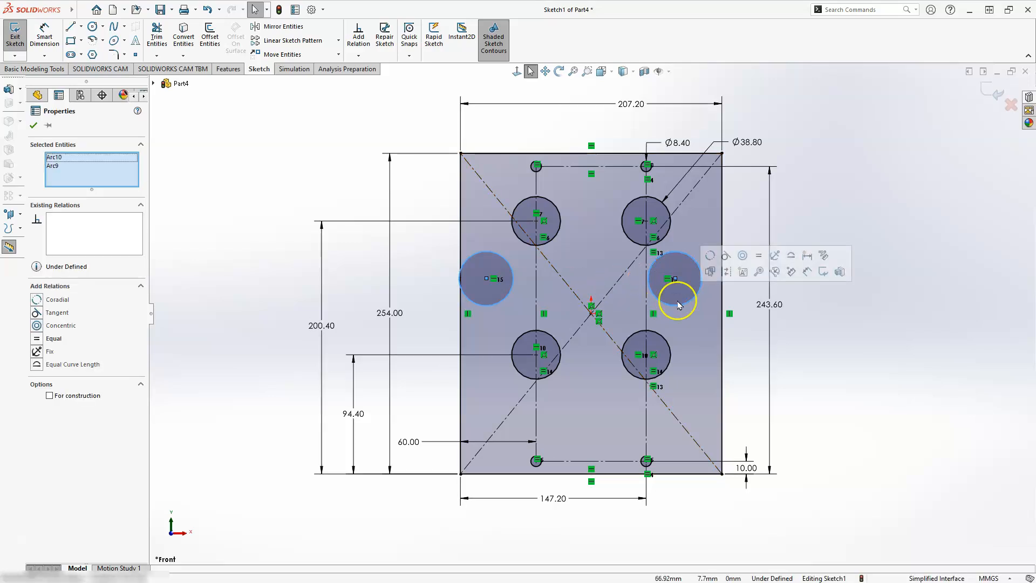
{"action": "left_click", "coordinate": [541, 171], "text": "ctrl"}
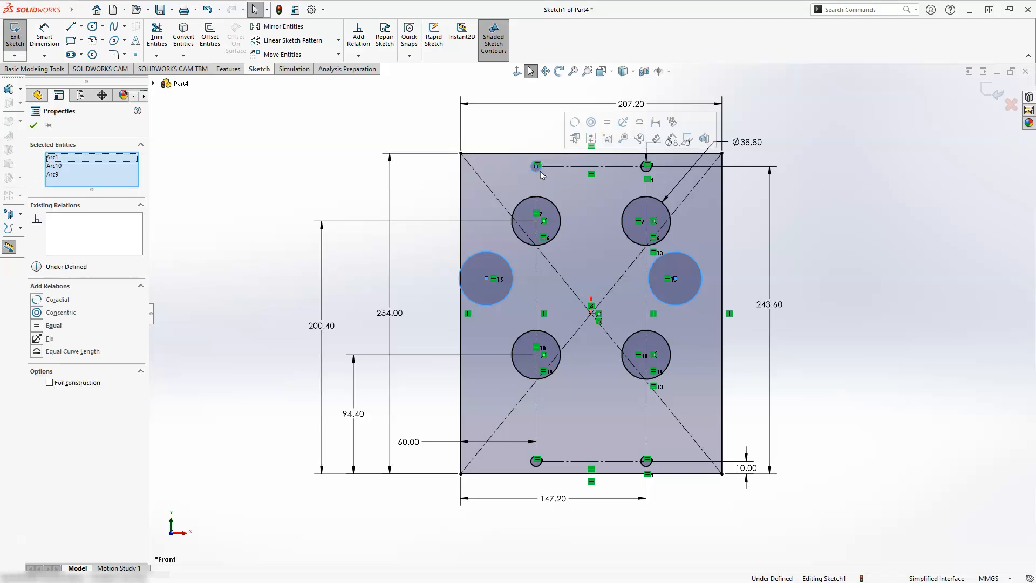
{"action": "left_click", "coordinate": [607, 123]}
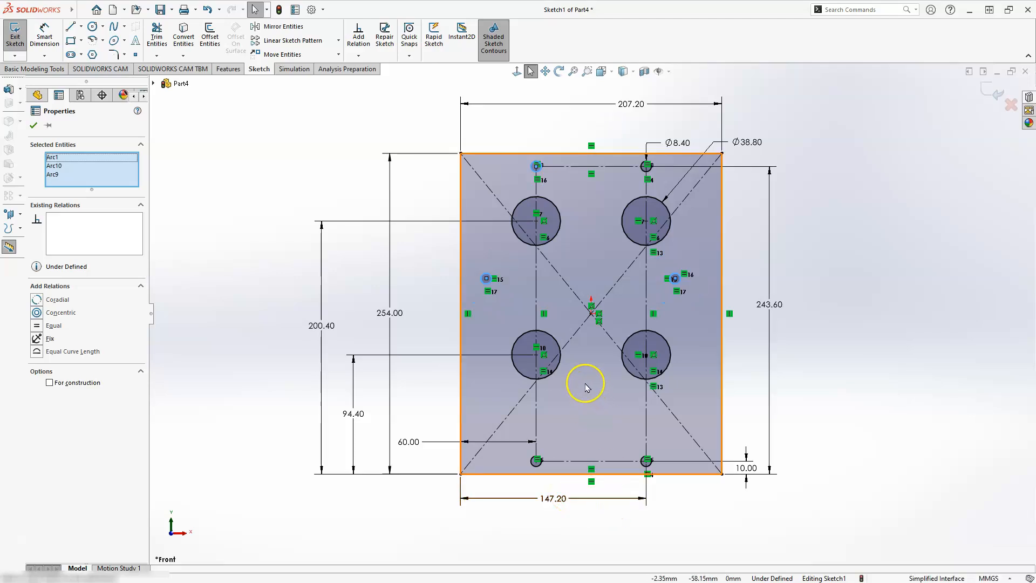
{"action": "key", "text": "Escape"}
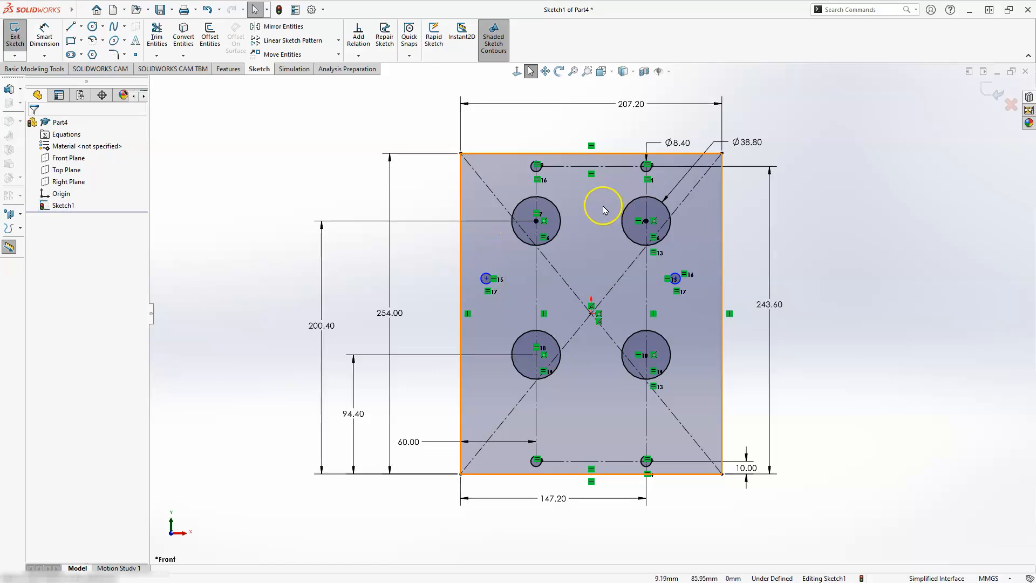
Apply a Horizontal relation between the centres of the two side circles and the upper-left 38.8 mm hole
{"action": "scroll", "coordinate": [603, 206], "scroll_direction": "up", "scroll_amount": 1}
{"action": "scroll", "coordinate": [603, 206], "scroll_direction": "down", "scroll_amount": 1}
{"action": "scroll", "coordinate": [603, 206], "scroll_direction": "down", "scroll_amount": 2}
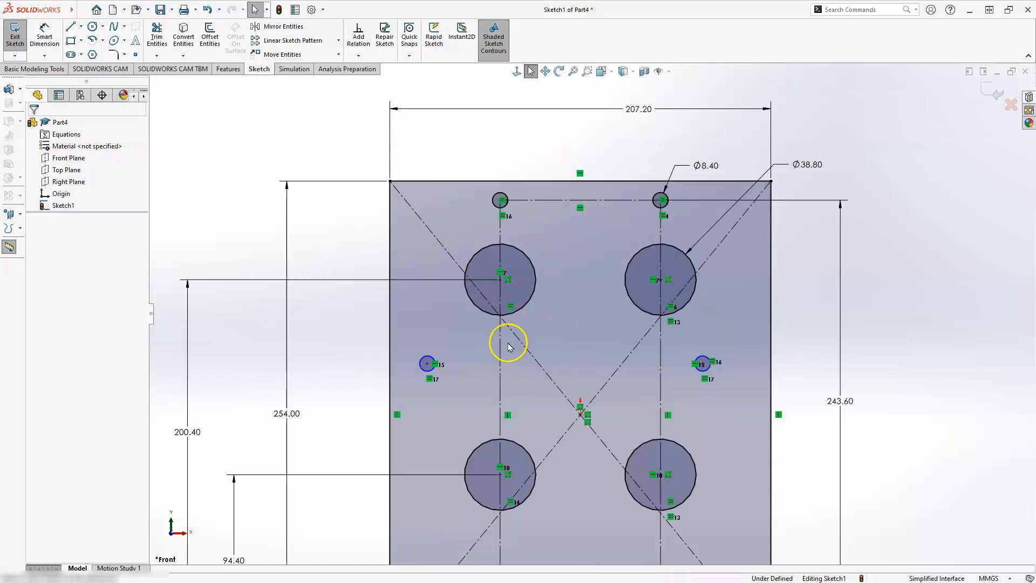
{"action": "left_click", "coordinate": [426, 366], "text": "ctrl"}
{"action": "left_click", "coordinate": [501, 280], "text": "ctrl"}
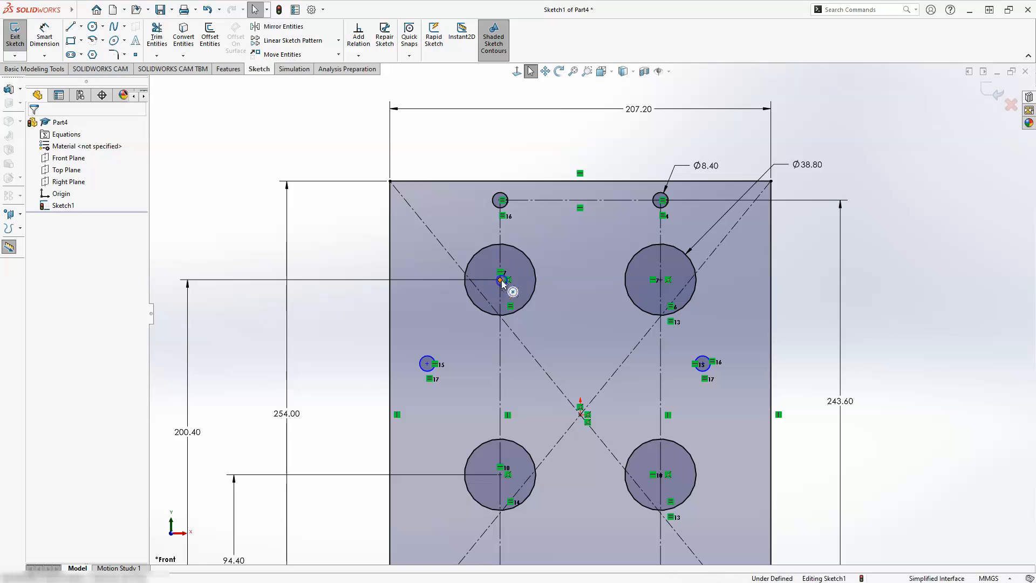
{"action": "left_click", "coordinate": [501, 280]}
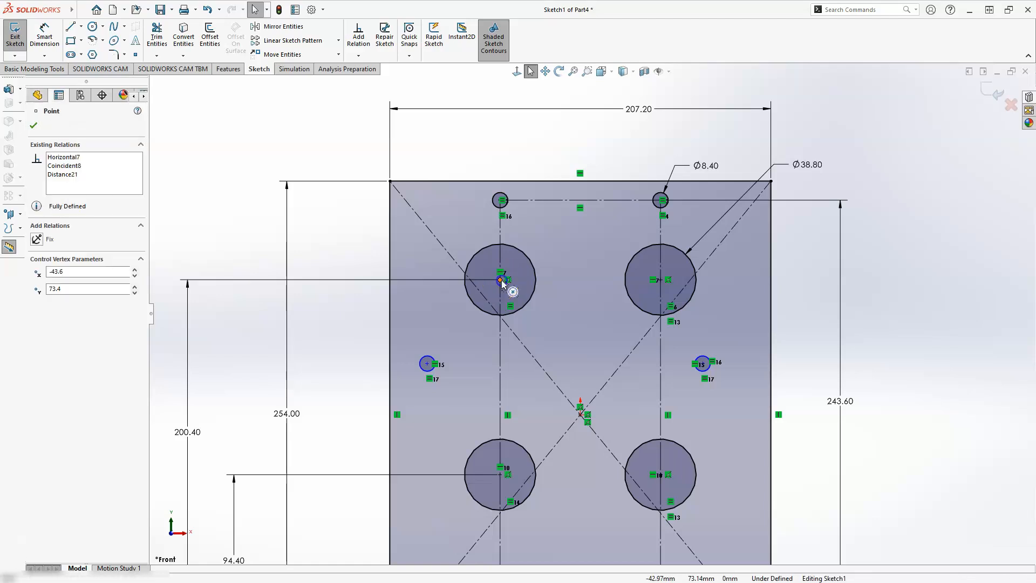
{"action": "left_click", "coordinate": [428, 365]}
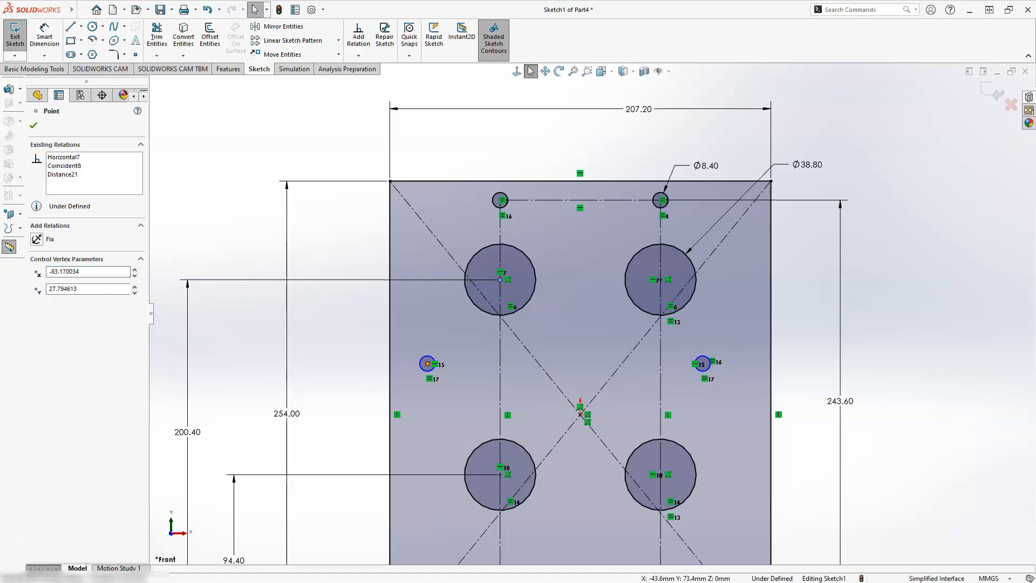
{"action": "left_click", "coordinate": [703, 364], "text": "ctrl"}
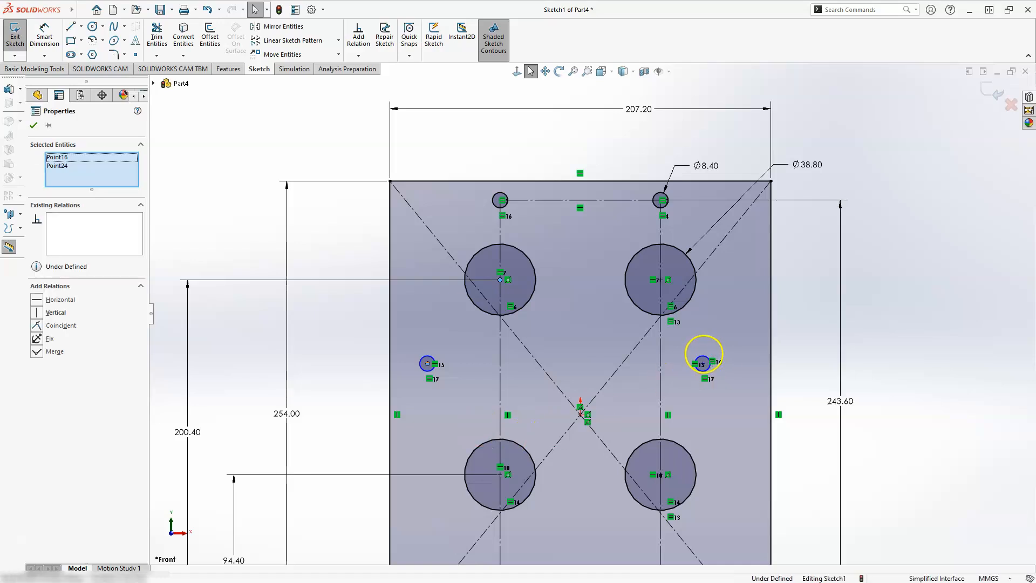
{"action": "left_click", "coordinate": [702, 365]}
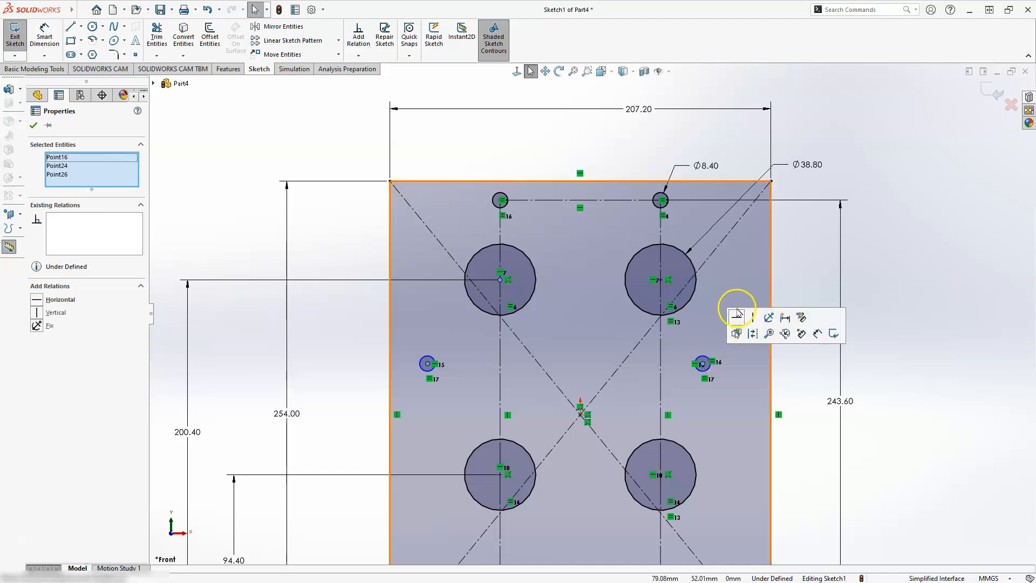
{"action": "left_click", "coordinate": [737, 317]}
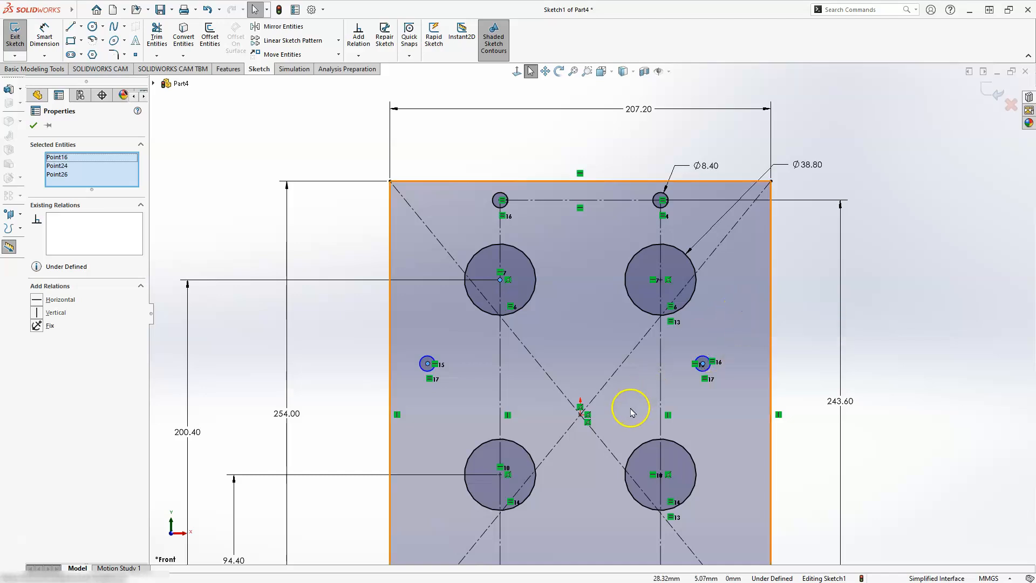
{"action": "key", "text": "Escape"}
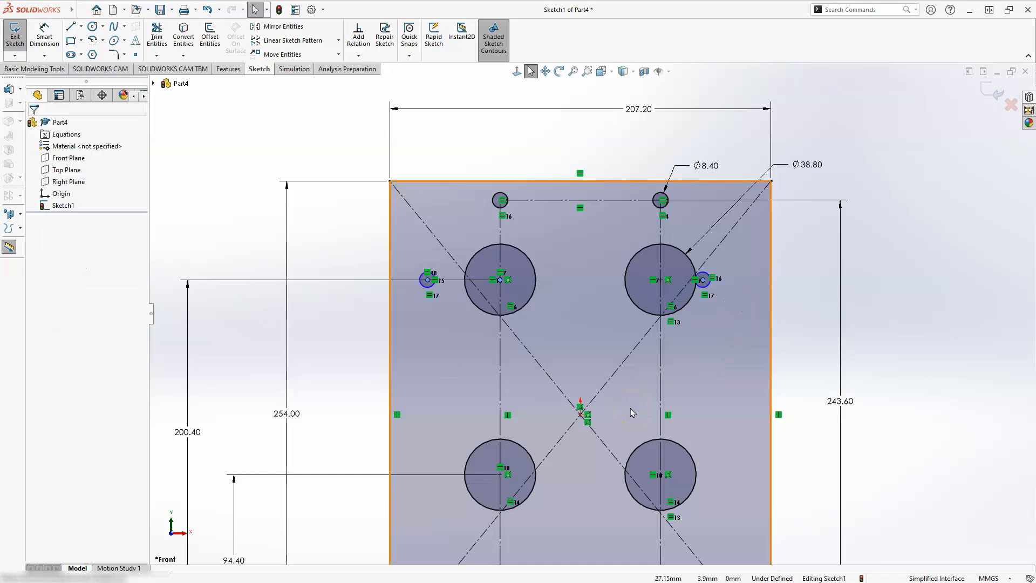
{"action": "left_click", "coordinate": [602, 348]}
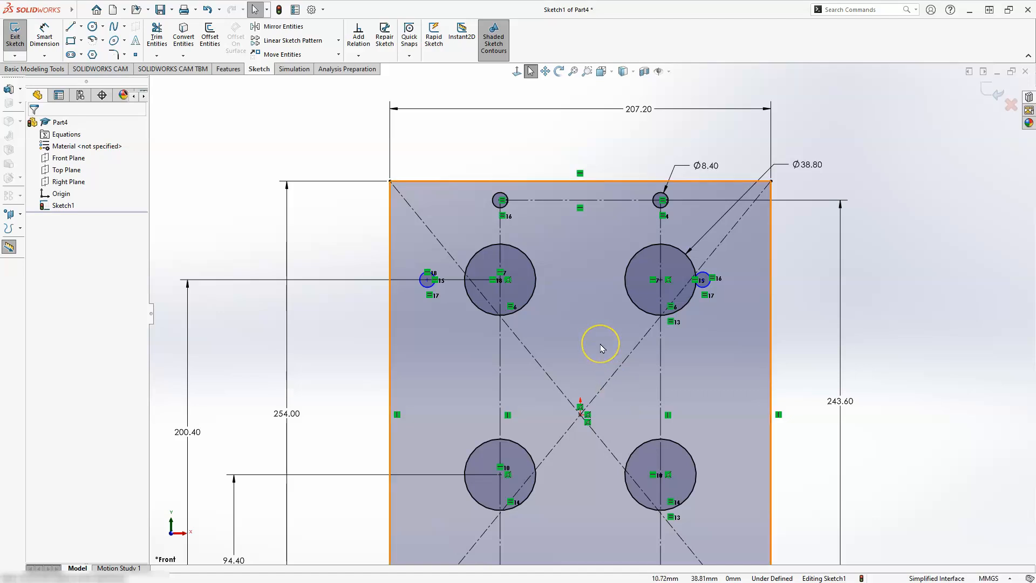
{"action": "left_click", "coordinate": [493, 162]}
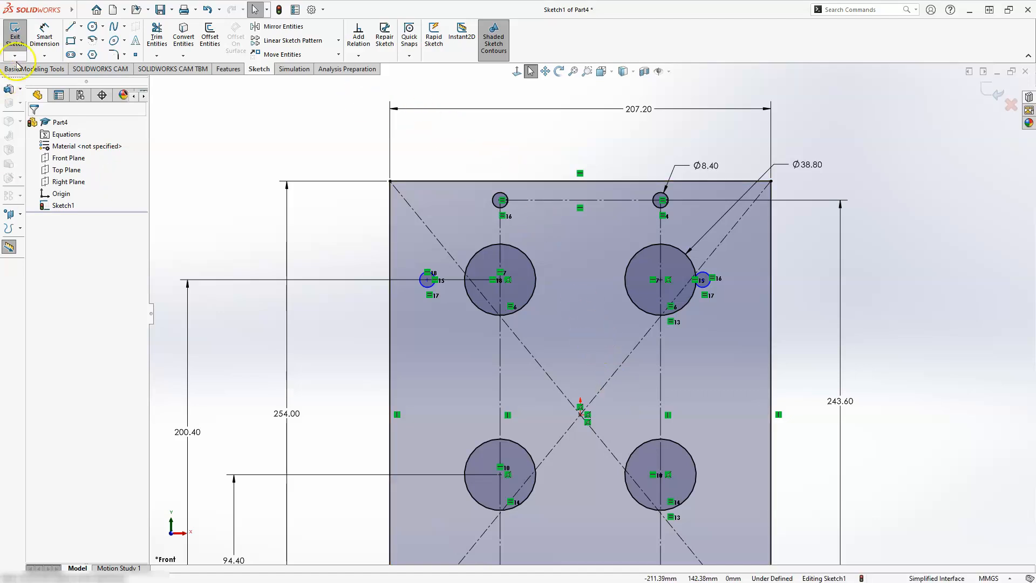
Dimension the left side circle's centre 17.8 mm from the plate's left edge
{"action": "left_click", "coordinate": [44, 35]}
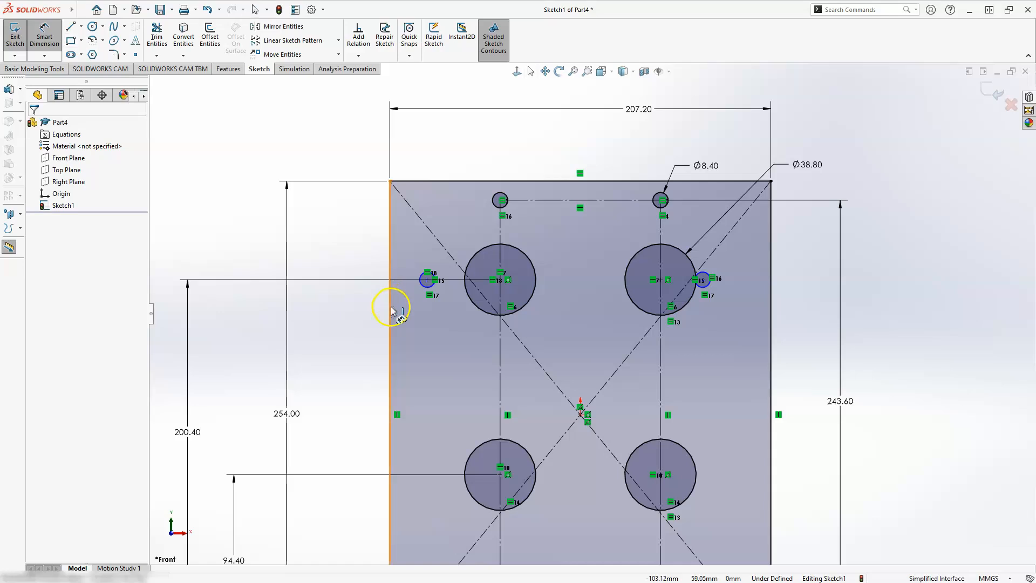
{"action": "left_click", "coordinate": [428, 281]}
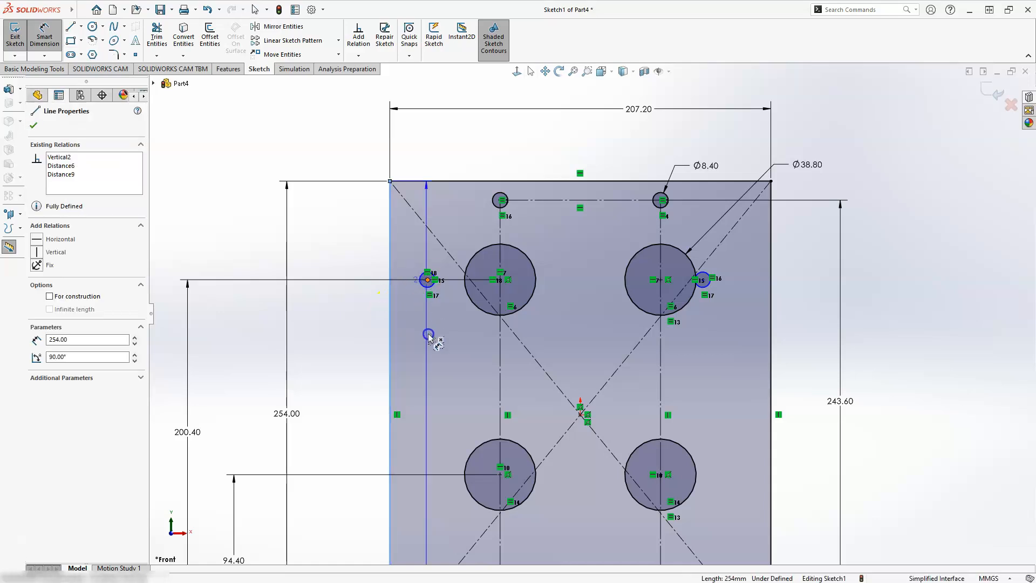
{"action": "left_click", "coordinate": [412, 334]}
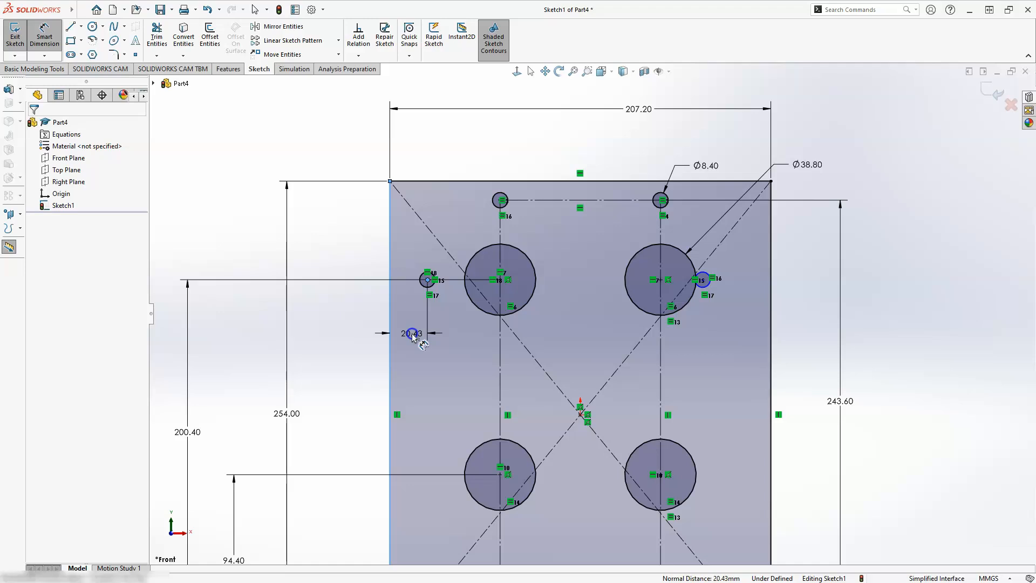
{"action": "double_click", "coordinate": [413, 333]}
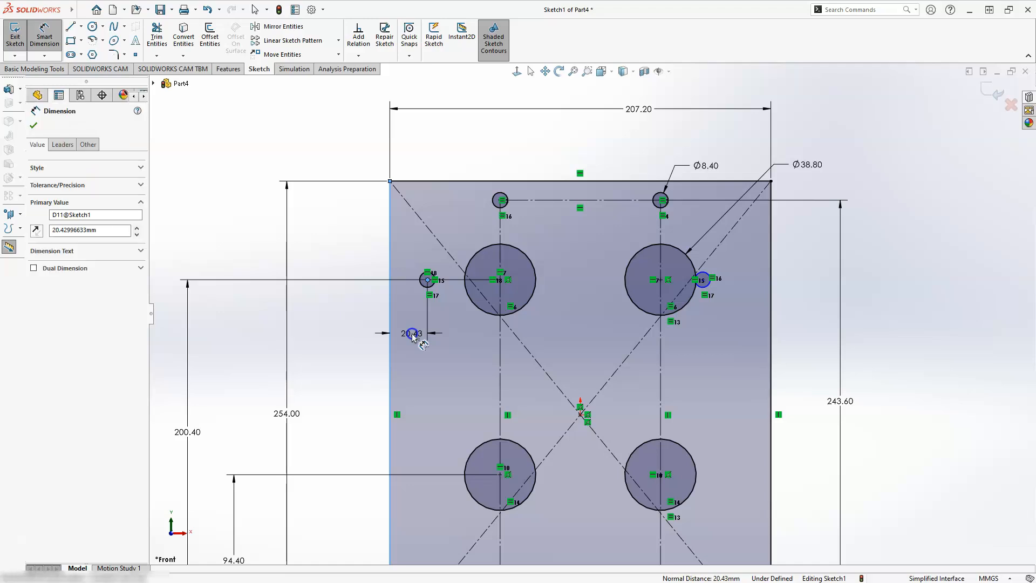
{"action": "type", "text": "17.8"}
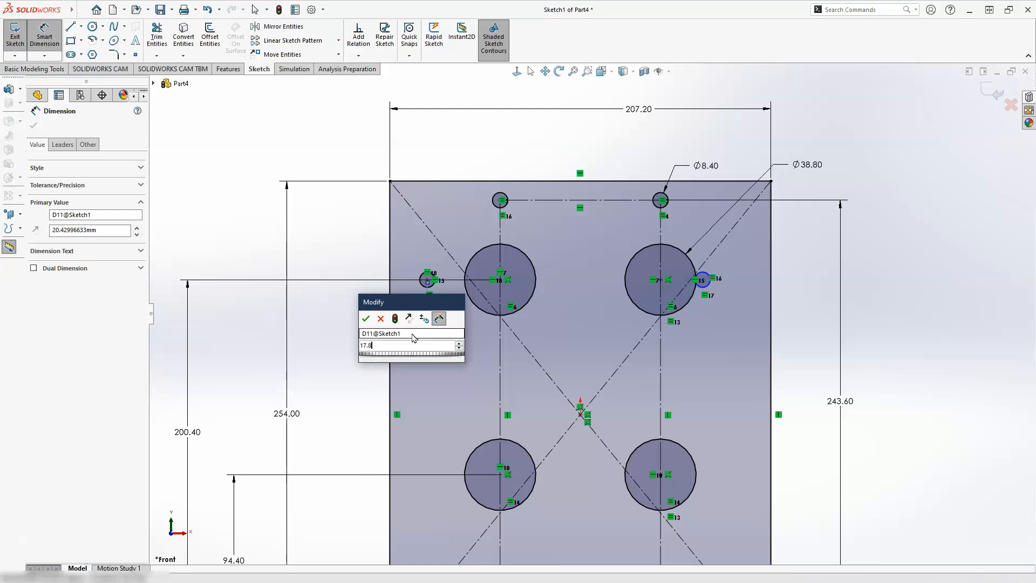
{"action": "key", "text": "Return"}
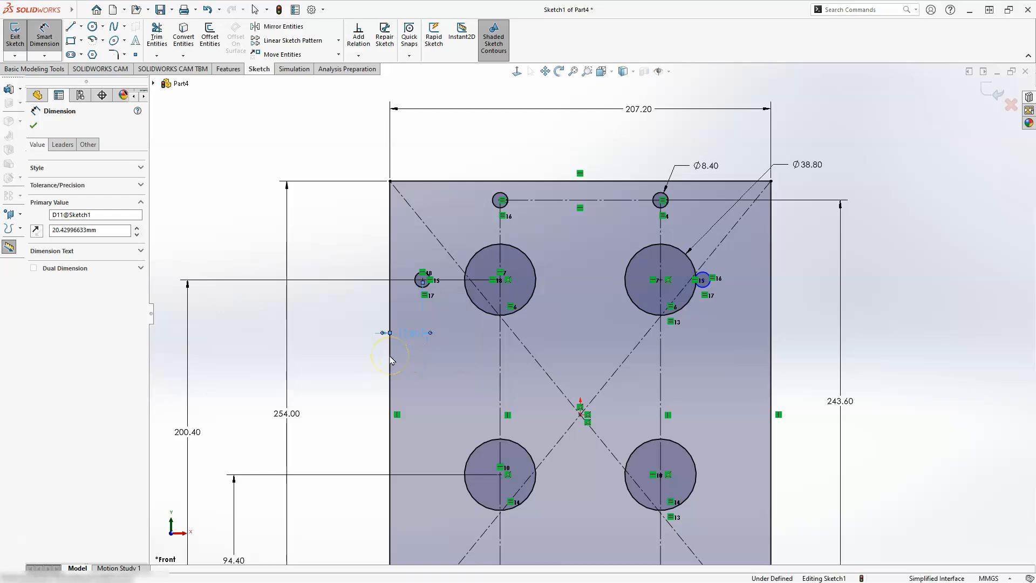
Dimension the right side circle's centre 189.4 mm from the plate's left edge
{"action": "left_click", "coordinate": [390, 357]}
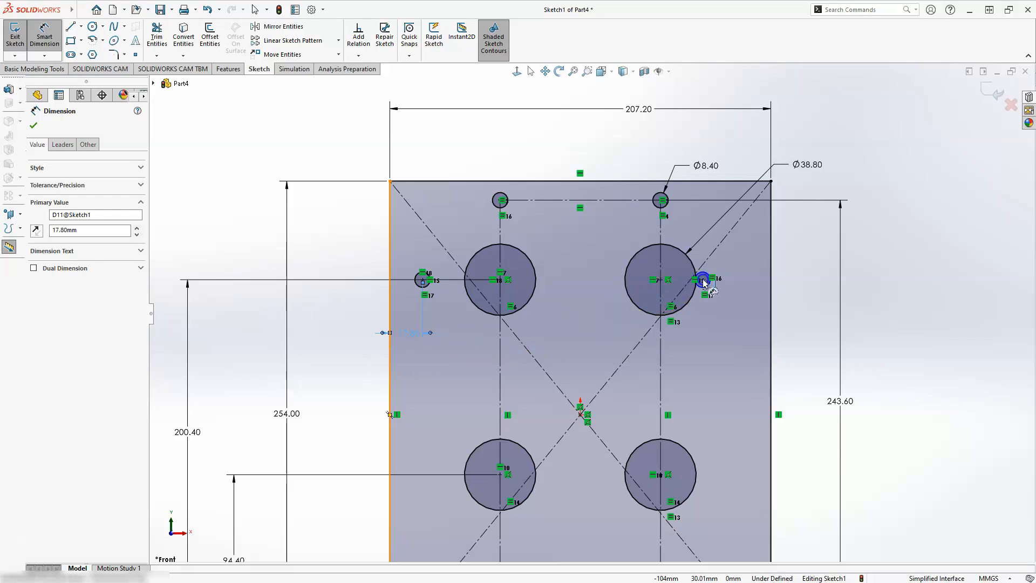
{"action": "left_click", "coordinate": [703, 280]}
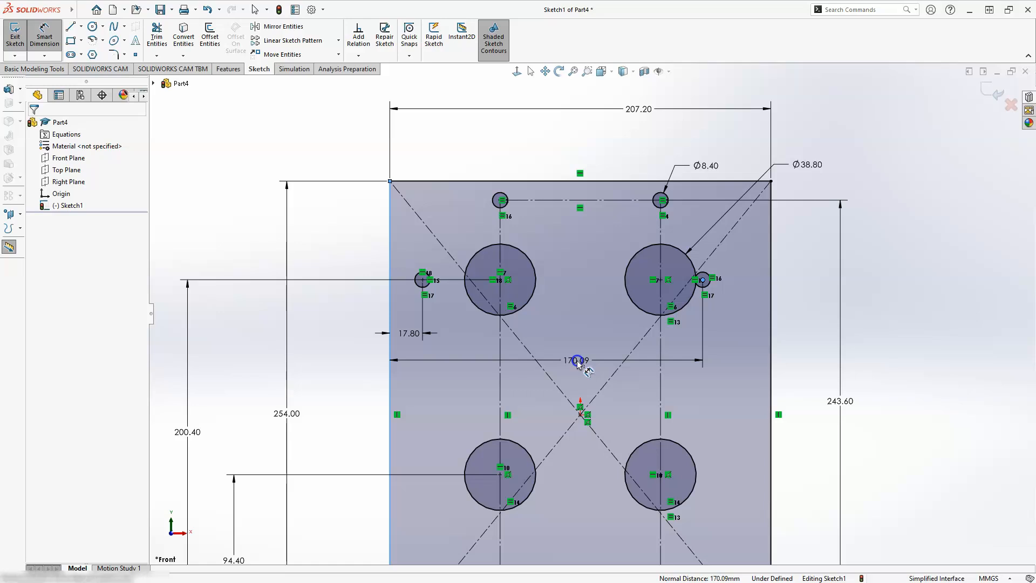
{"action": "left_click", "coordinate": [577, 364]}
{"action": "type", "text": "189."}
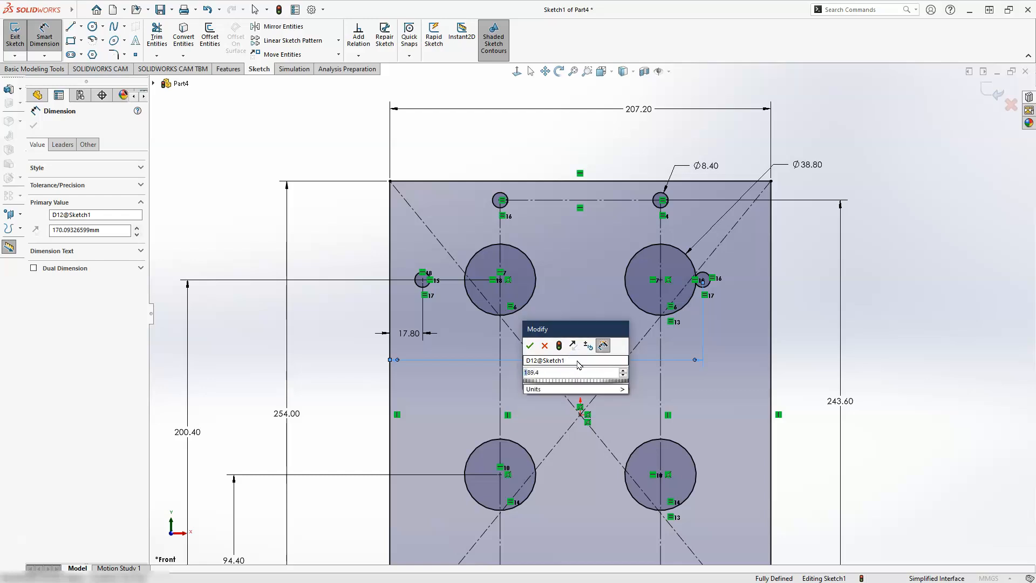
{"action": "type", "text": "4"}
{"action": "key", "text": "Return"}
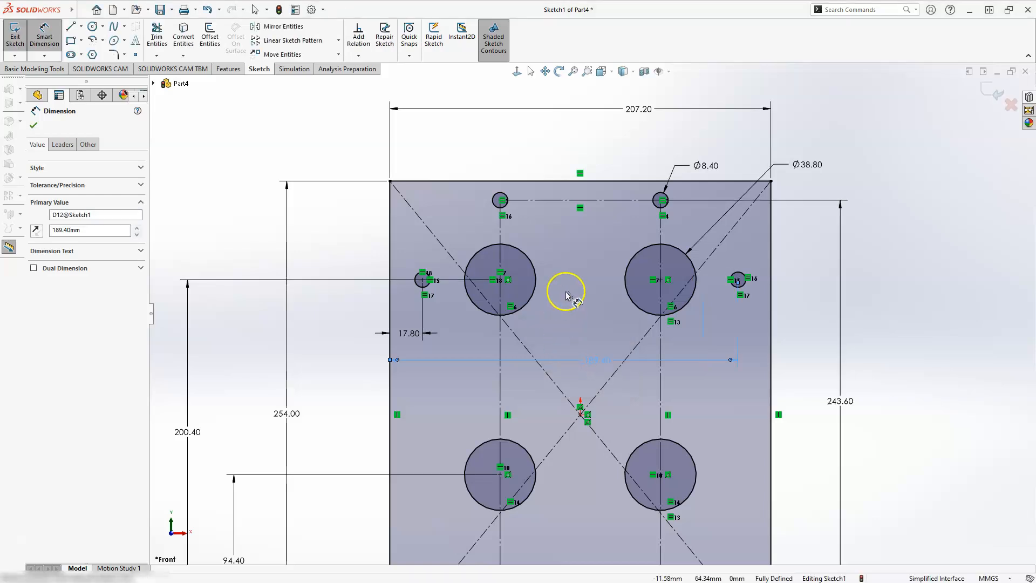
{"action": "scroll", "coordinate": [570, 291], "scroll_direction": "up", "scroll_amount": 4}
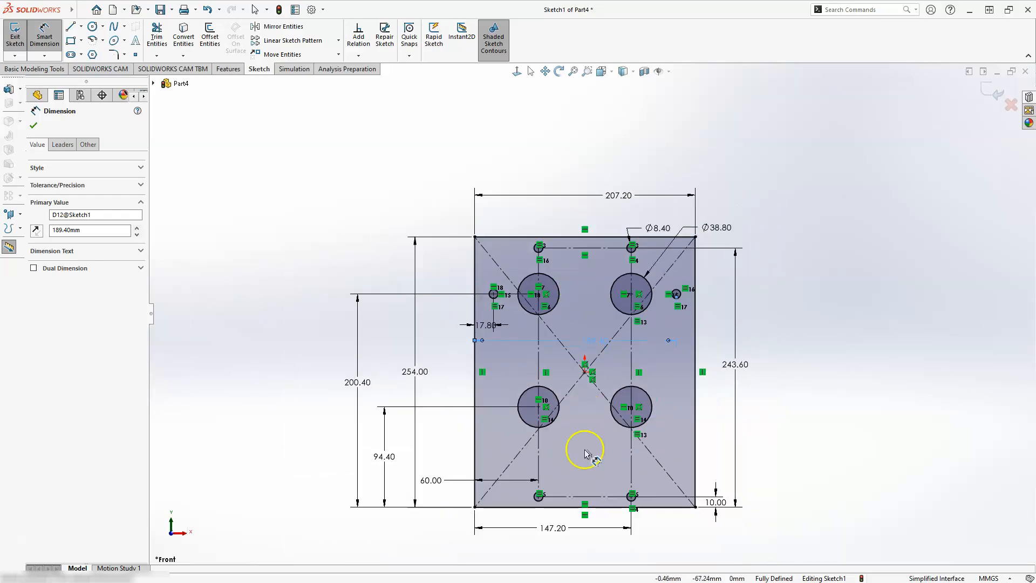
{"action": "scroll", "coordinate": [586, 454], "scroll_direction": "down", "scroll_amount": 2}
{"action": "key", "text": "Escape"}
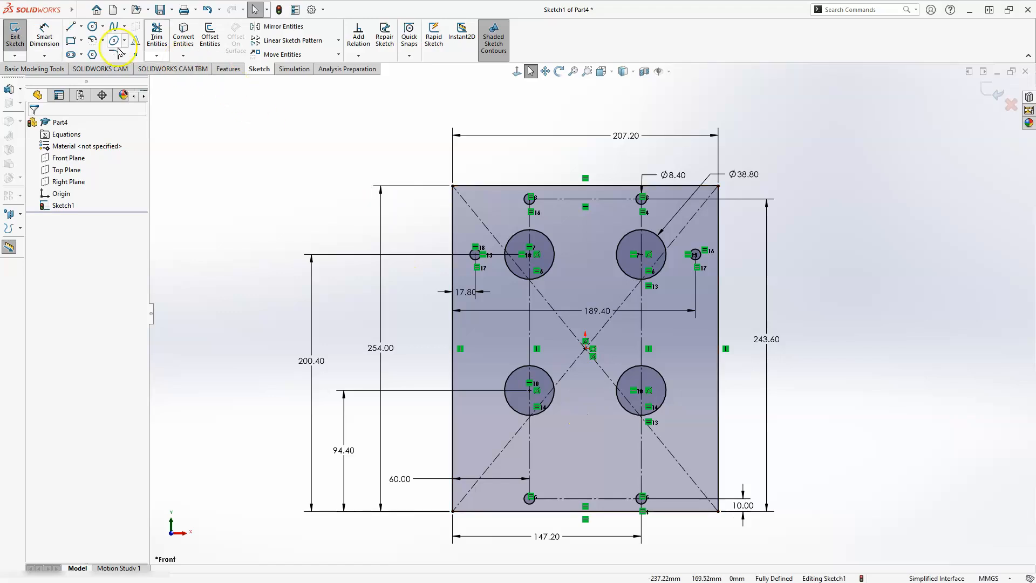
Sketch two circles near the lower middle, centred about 95 mm and 44 mm below the origin, the lower one about 29 mm in diameter
{"action": "left_click", "coordinate": [93, 27]}
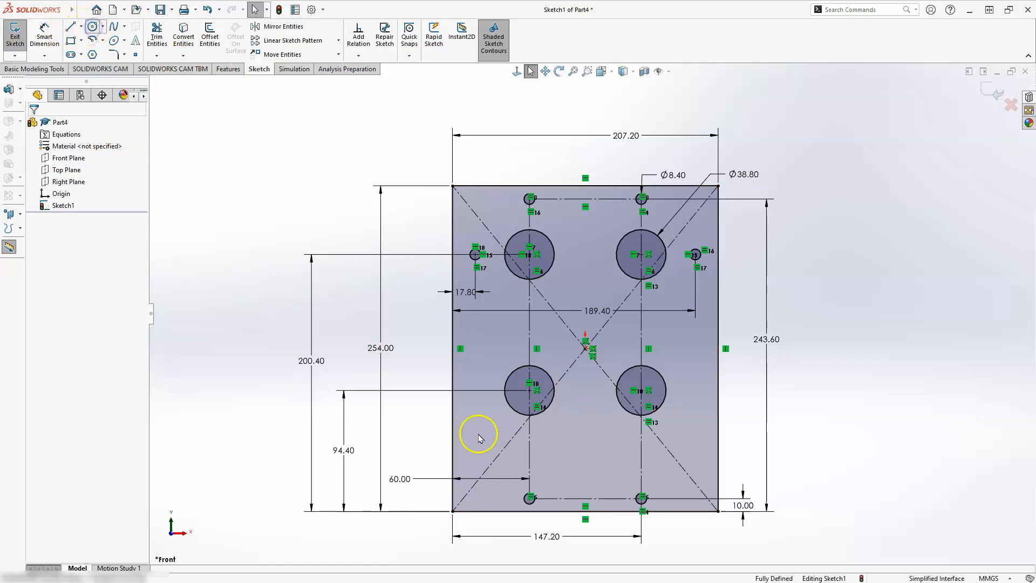
{"action": "left_click", "coordinate": [598, 469]}
{"action": "left_click", "coordinate": [616, 467]}
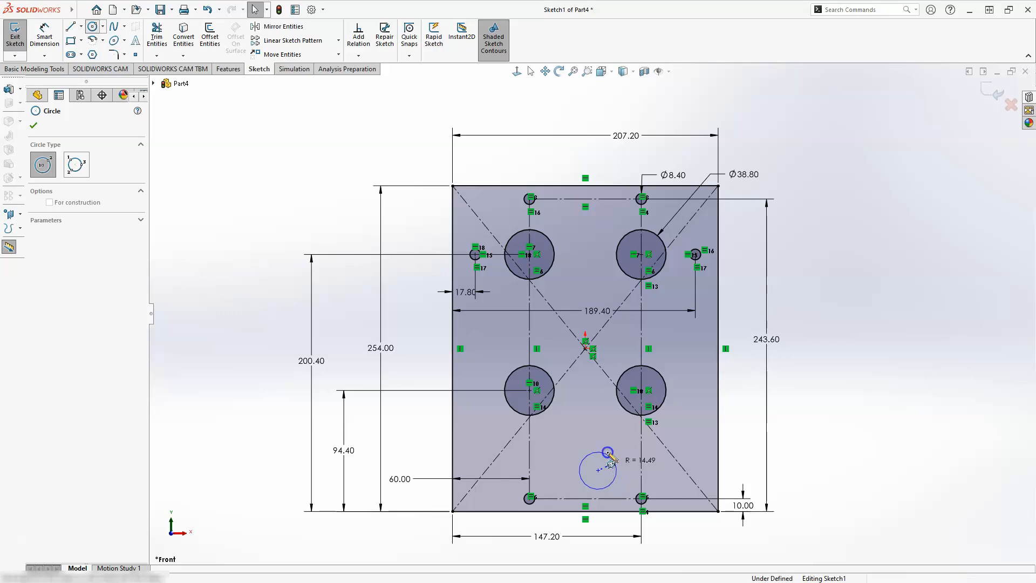
{"action": "left_click", "coordinate": [585, 405]}
{"action": "left_click", "coordinate": [600, 413]}
{"action": "key", "text": "Escape"}
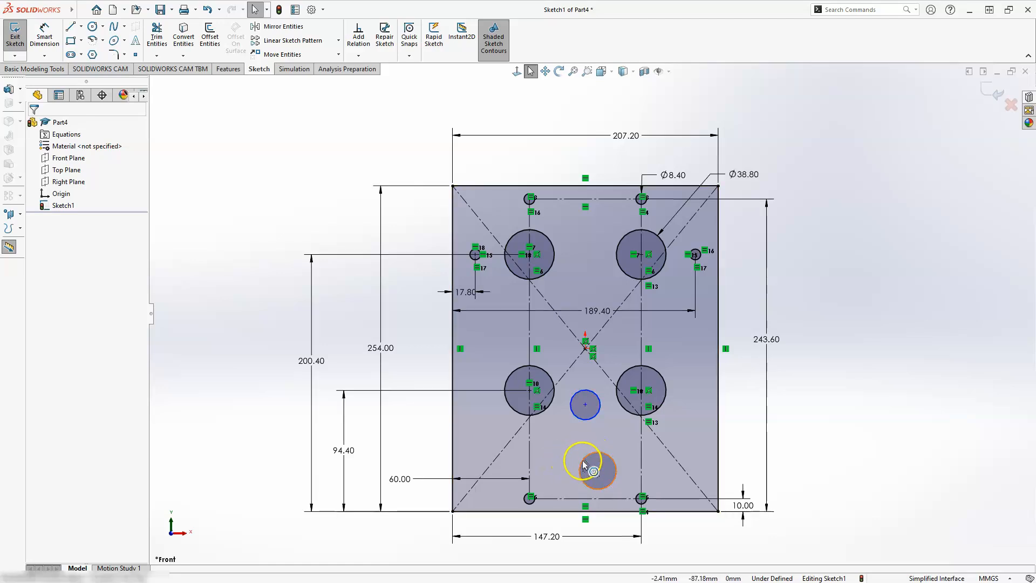
Apply an Equal relation to the two new lower-middle circles
{"action": "left_click", "coordinate": [585, 404], "text": "ctrl"}
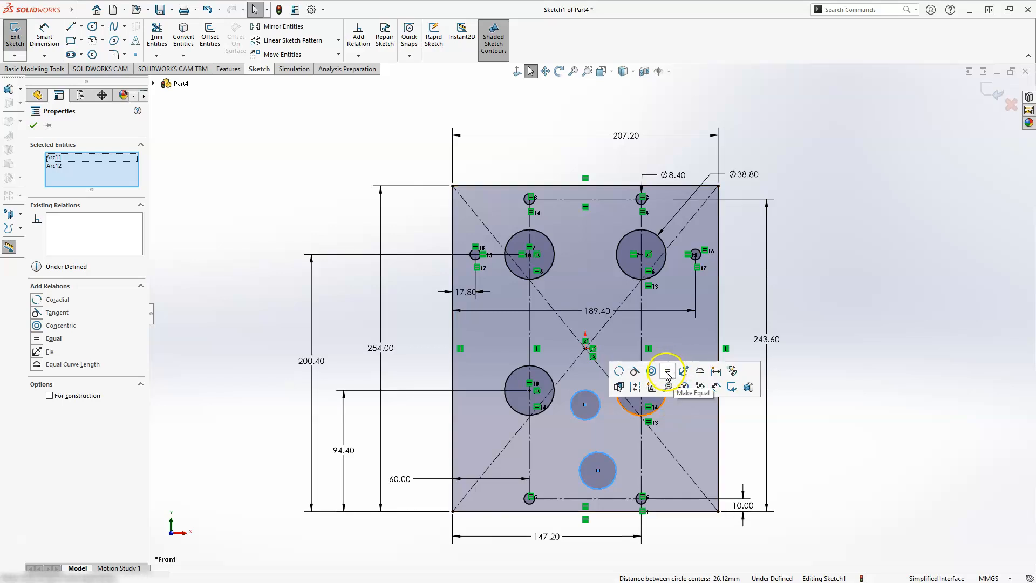
{"action": "left_click", "coordinate": [666, 372]}
{"action": "left_click", "coordinate": [624, 480]}
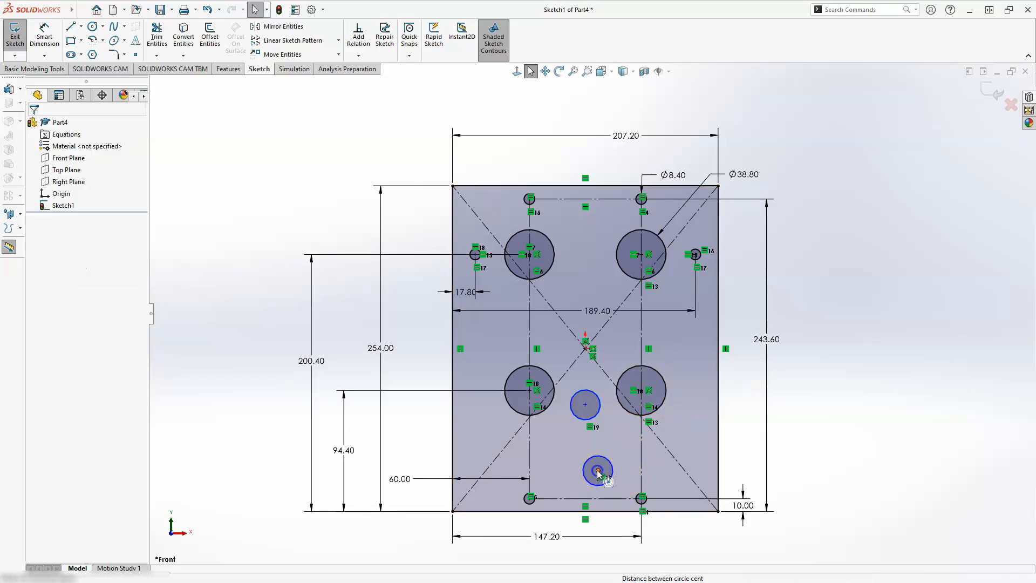
Apply a Vertical relation between the centres of the two lower-middle circles
{"action": "left_click", "coordinate": [586, 406]}
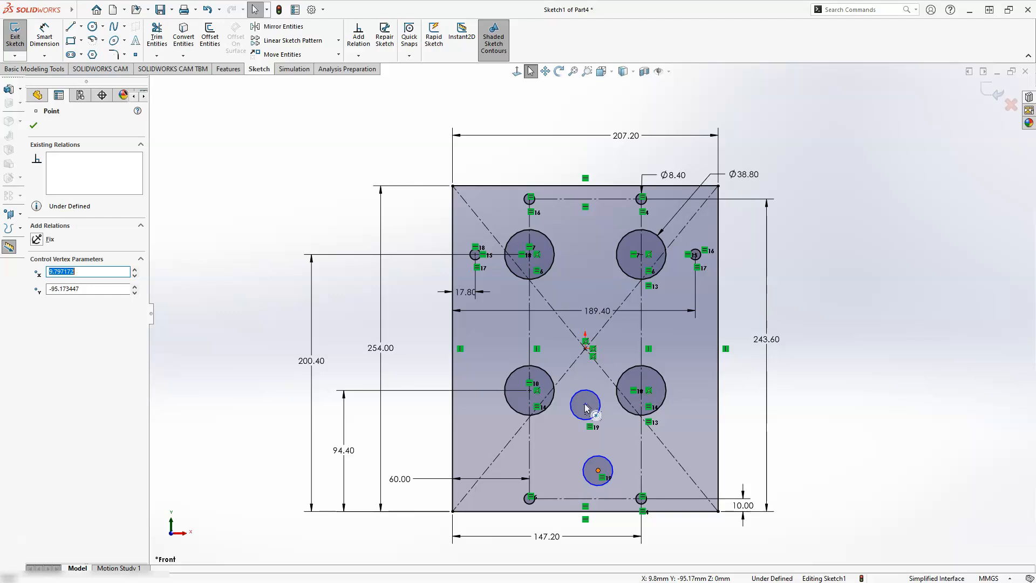
{"action": "type", "text": "0"}
{"action": "key", "text": "Return"}
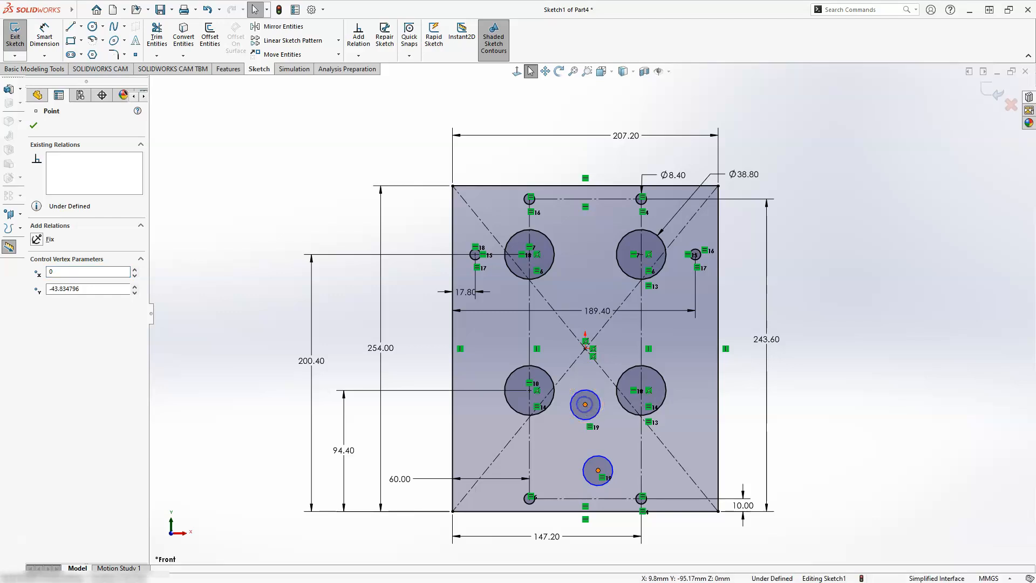
{"action": "left_click", "coordinate": [586, 405], "text": "ctrl"}
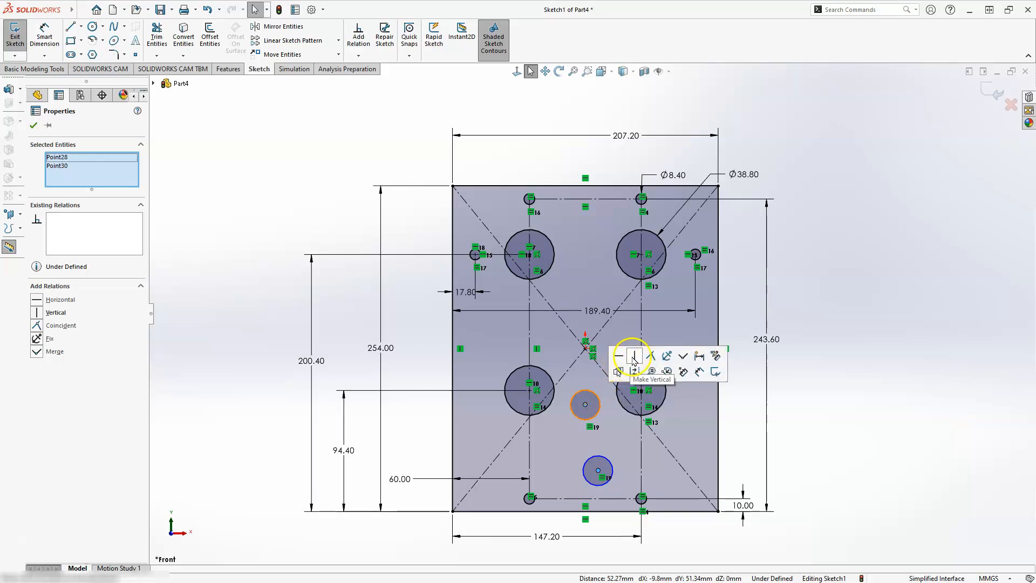
{"action": "left_click", "coordinate": [632, 357]}
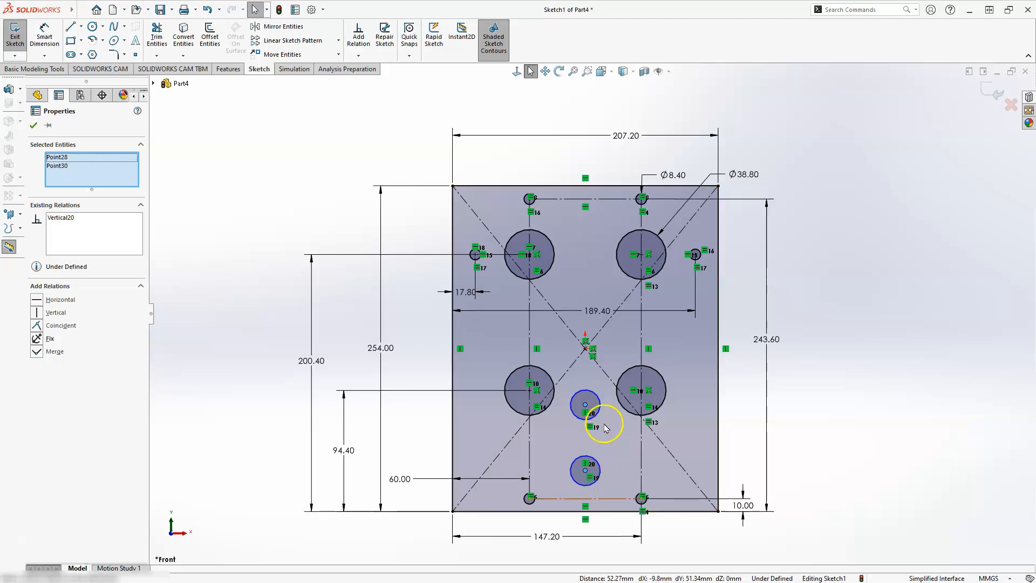
Align the origin point and both lower-middle circle centres with a Vertical relation
{"action": "left_click", "coordinate": [586, 349]}
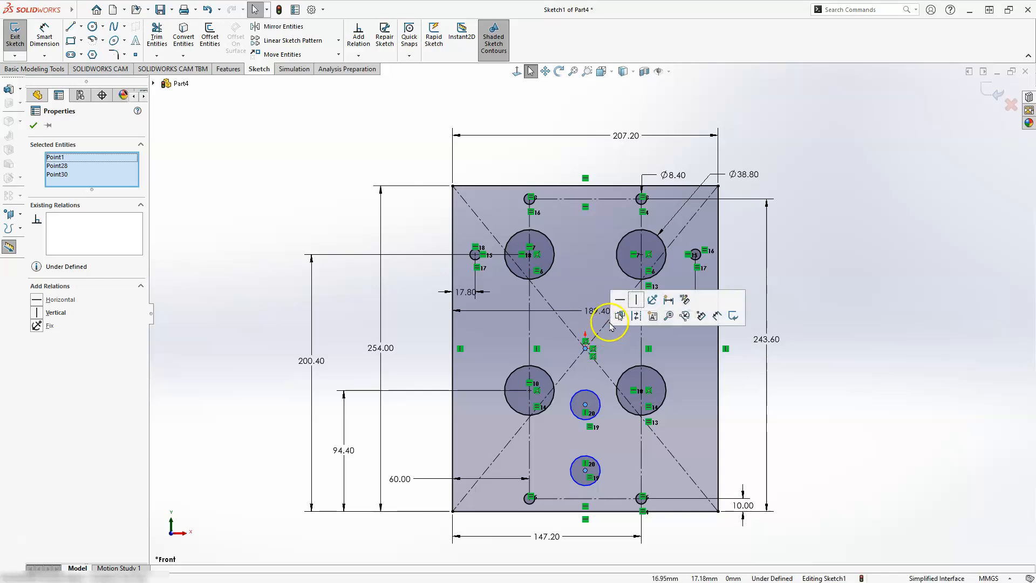
{"action": "left_click", "coordinate": [636, 300]}
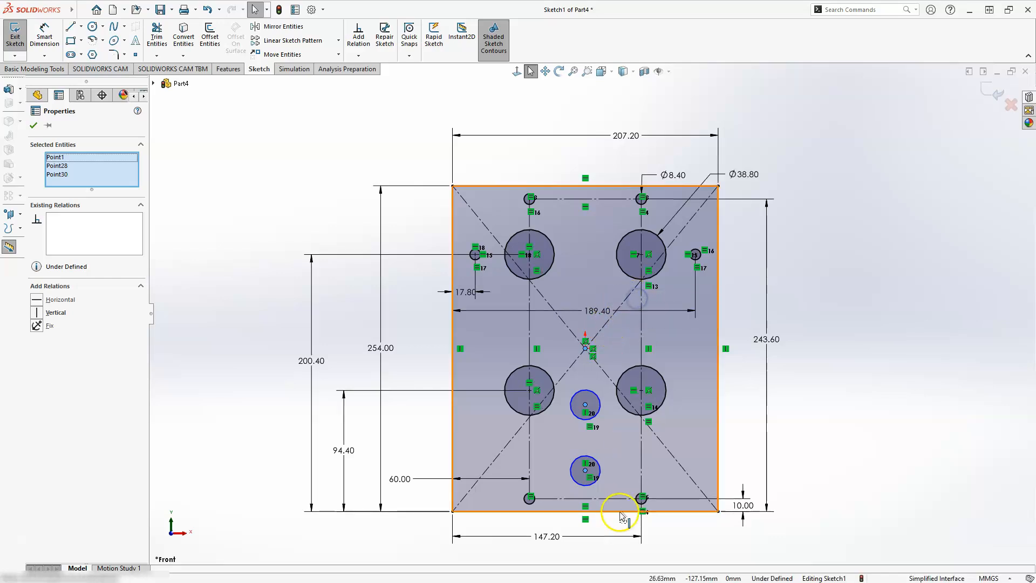
{"action": "left_click", "coordinate": [592, 494]}
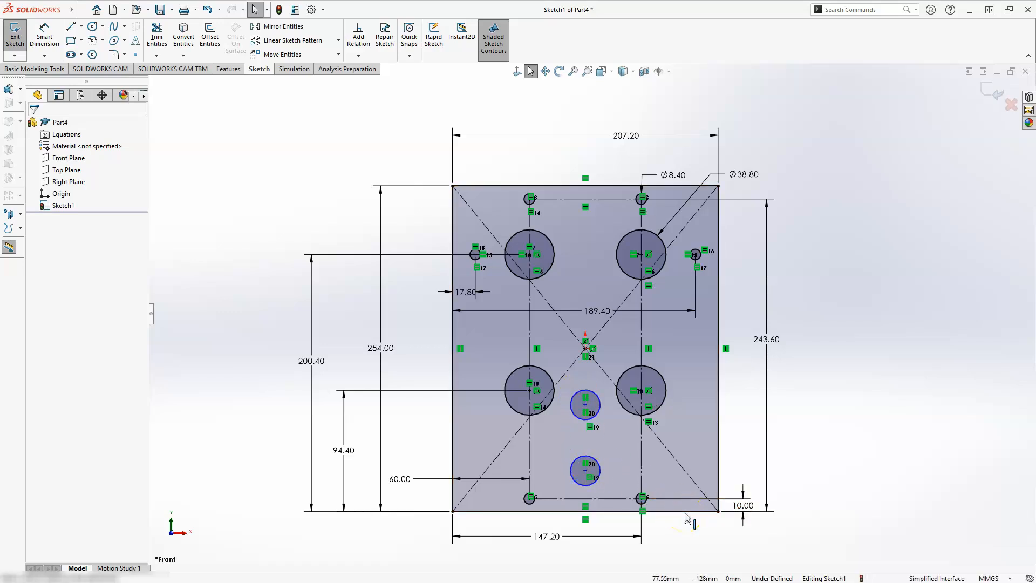
{"action": "key", "text": "d"}
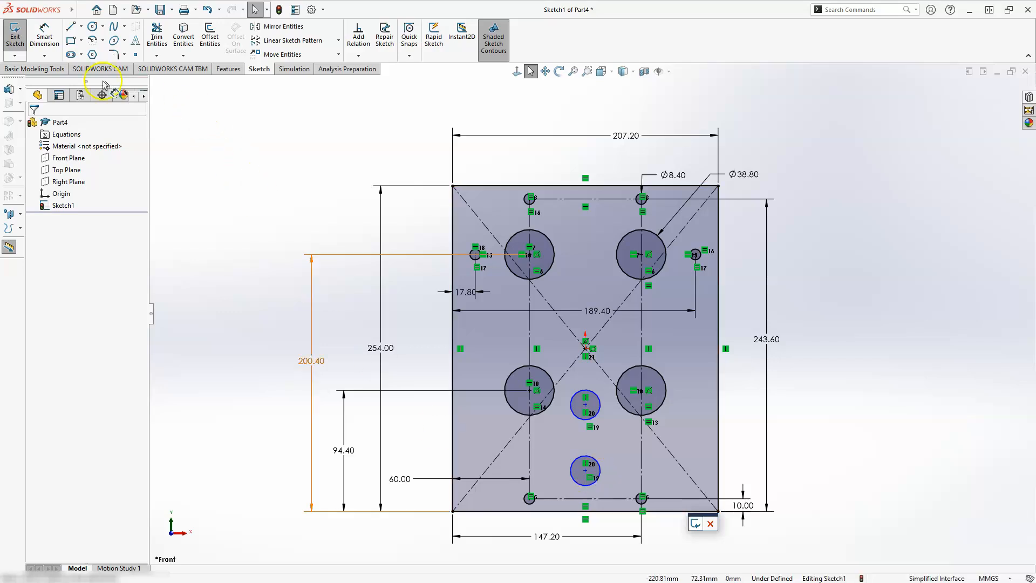
Dimension the lower centreline circle's centre 38 mm above the plate's bottom edge
{"action": "left_click", "coordinate": [44, 37]}
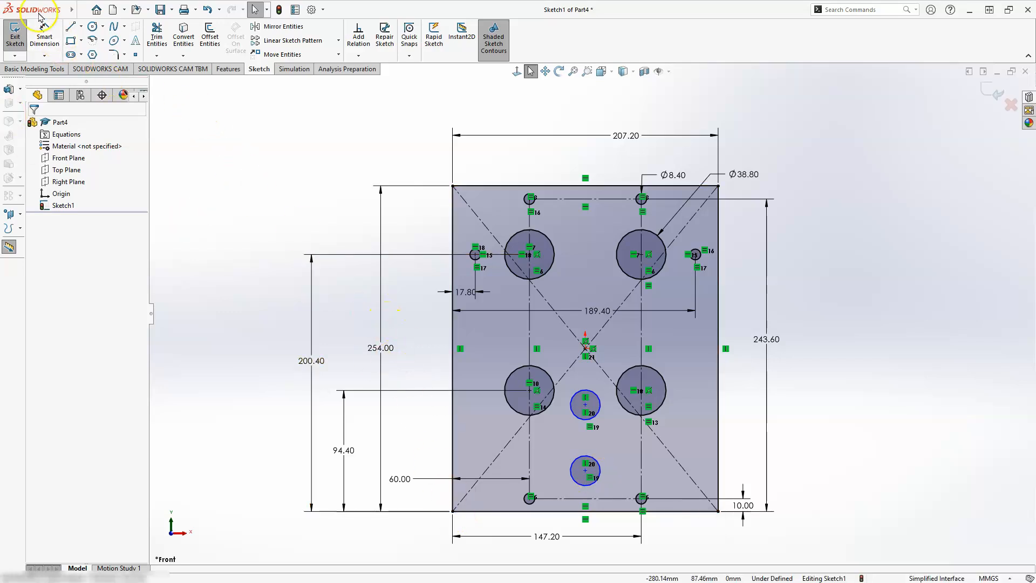
{"action": "left_click", "coordinate": [45, 38]}
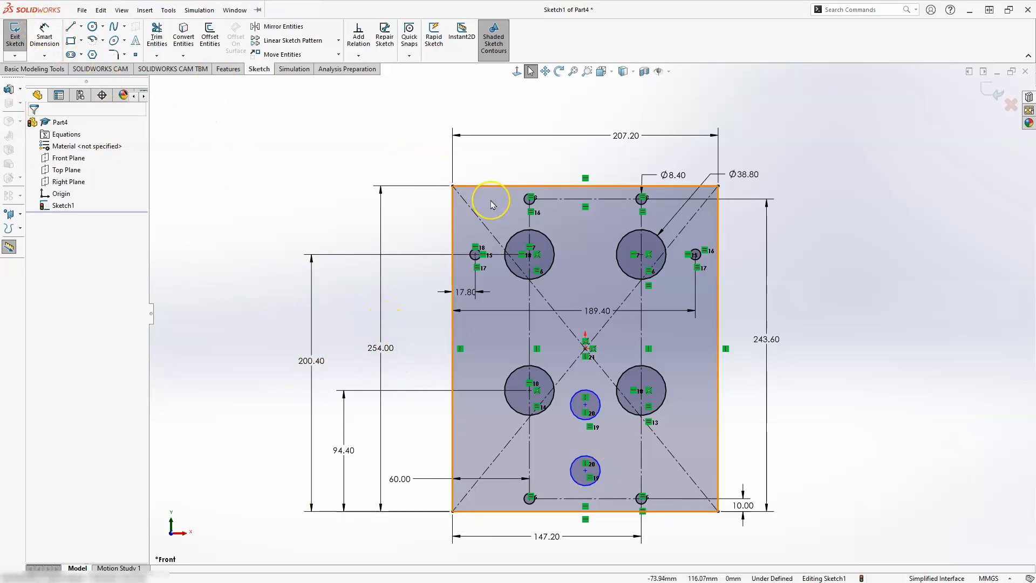
{"action": "key", "text": "s"}
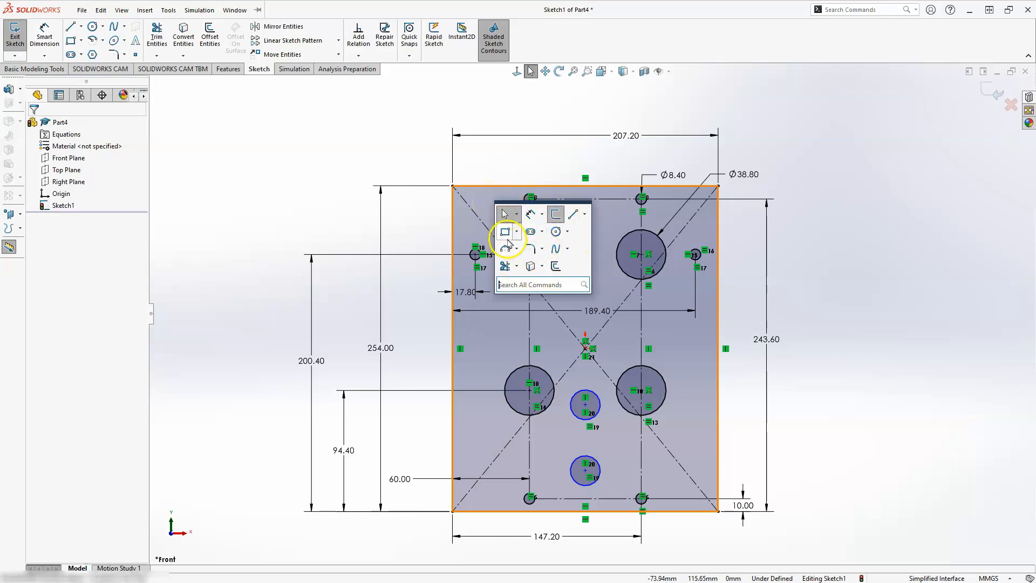
{"action": "left_click", "coordinate": [531, 216]}
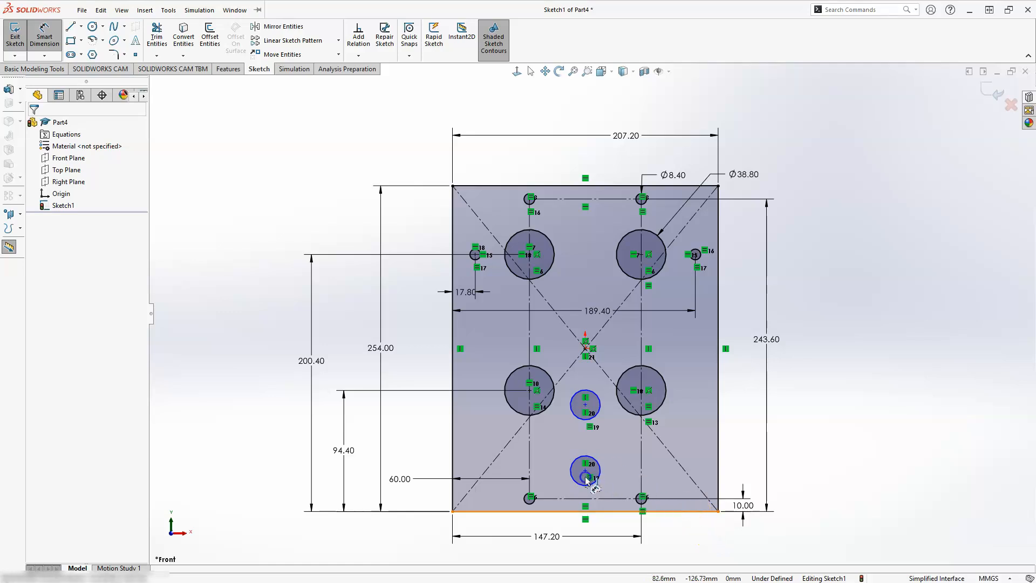
{"action": "left_click", "coordinate": [588, 474]}
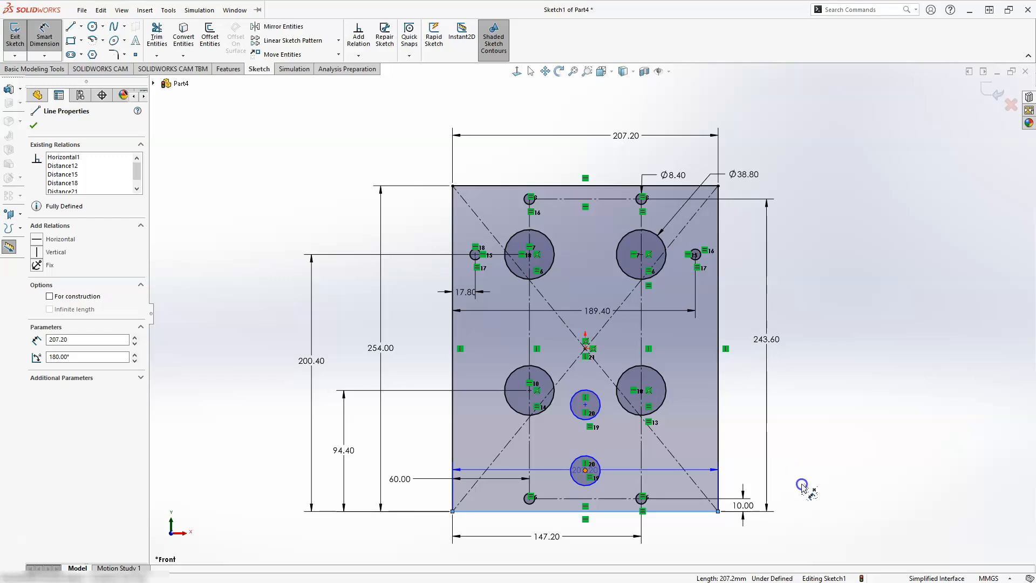
{"action": "left_click", "coordinate": [585, 470]}
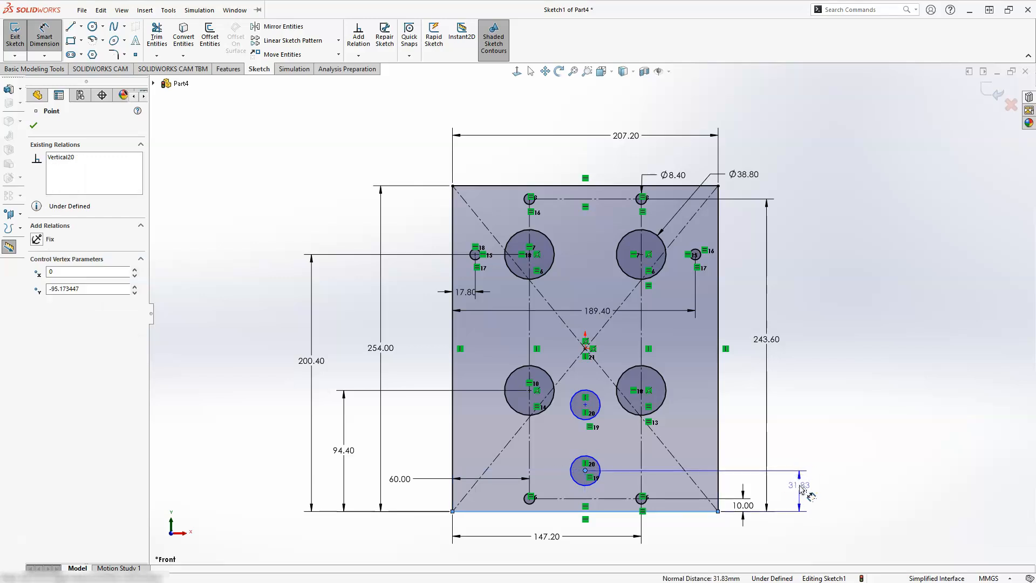
{"action": "left_click", "coordinate": [800, 488]}
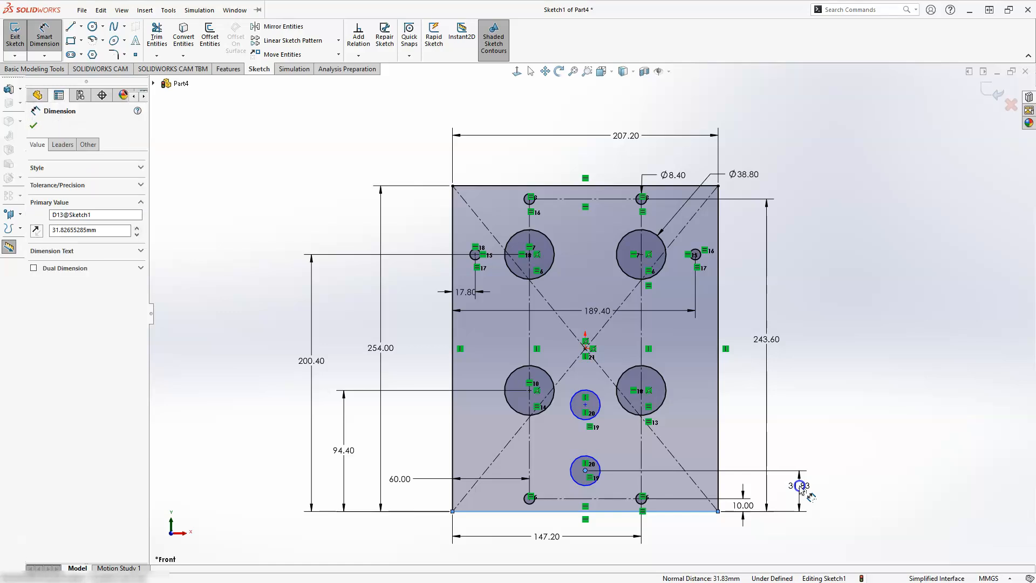
{"action": "type", "text": "38"}
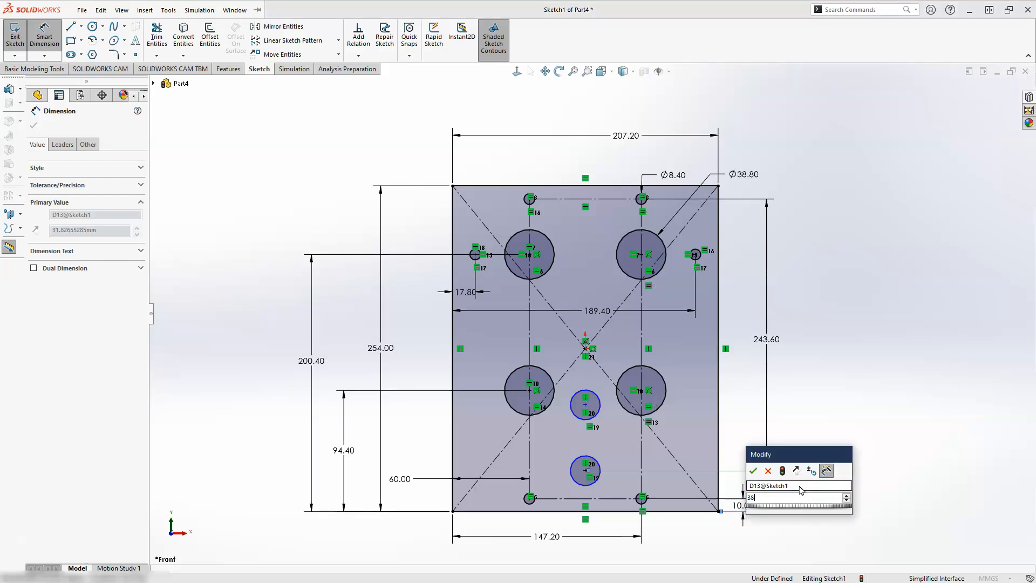
{"action": "key", "text": "Escape"}
Dimension the upper centreline circle's centre 147.8 mm above the plate's bottom edge
{"action": "left_click", "coordinate": [663, 516]}
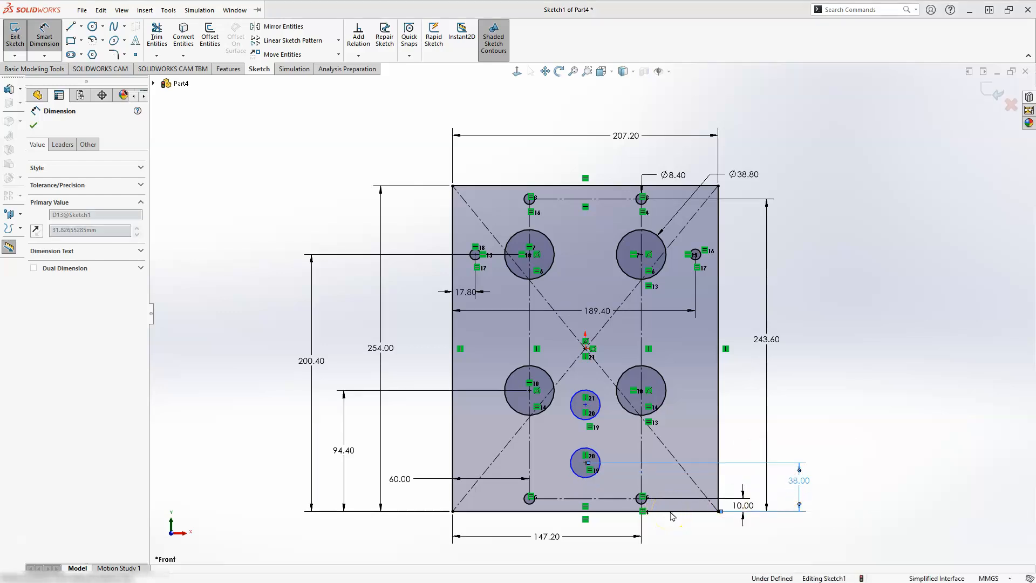
{"action": "left_click", "coordinate": [585, 405]}
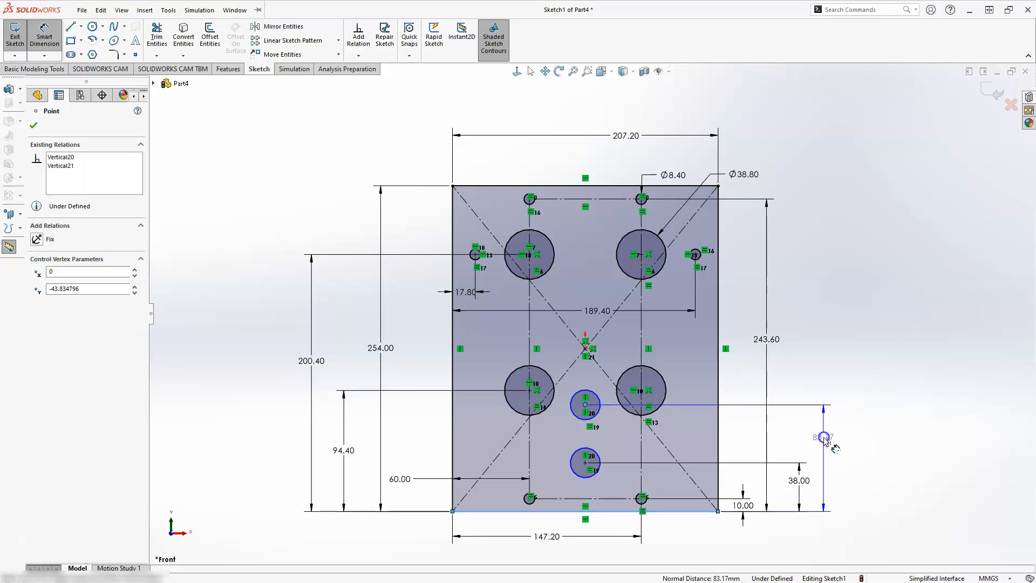
{"action": "left_click", "coordinate": [824, 438]}
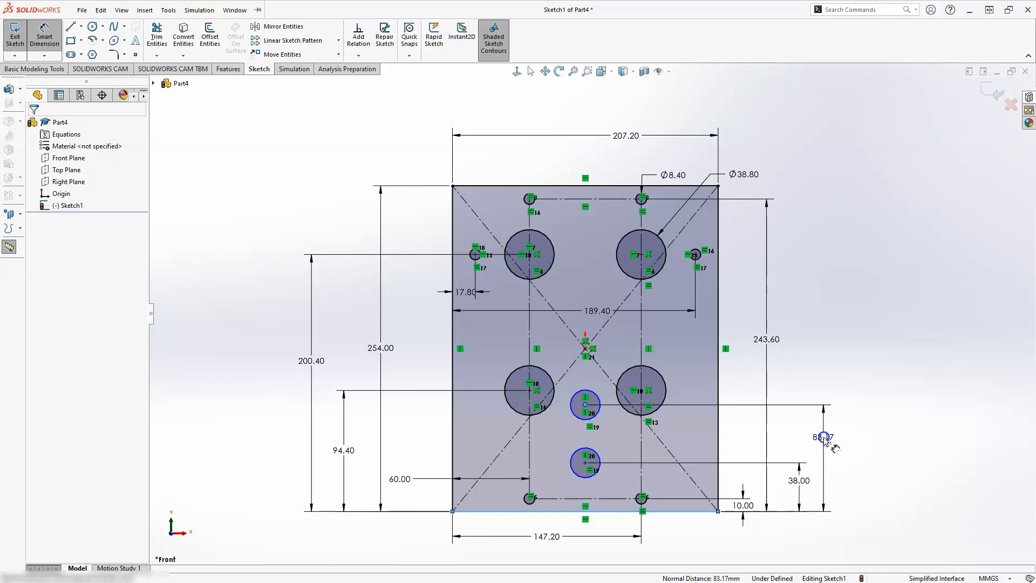
{"action": "double_click", "coordinate": [824, 438]}
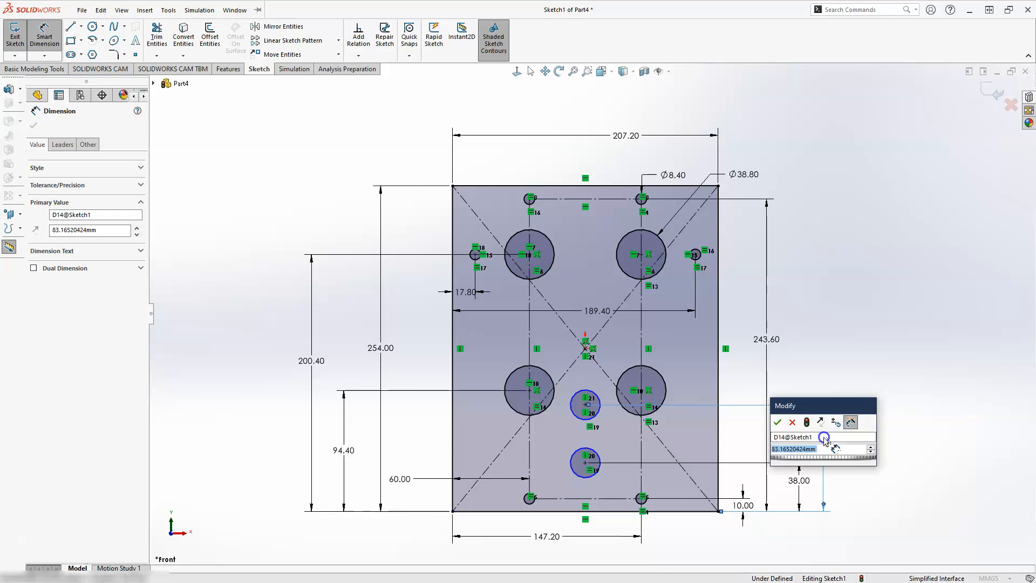
{"action": "type", "text": "147.8"}
{"action": "key", "text": "Return"}
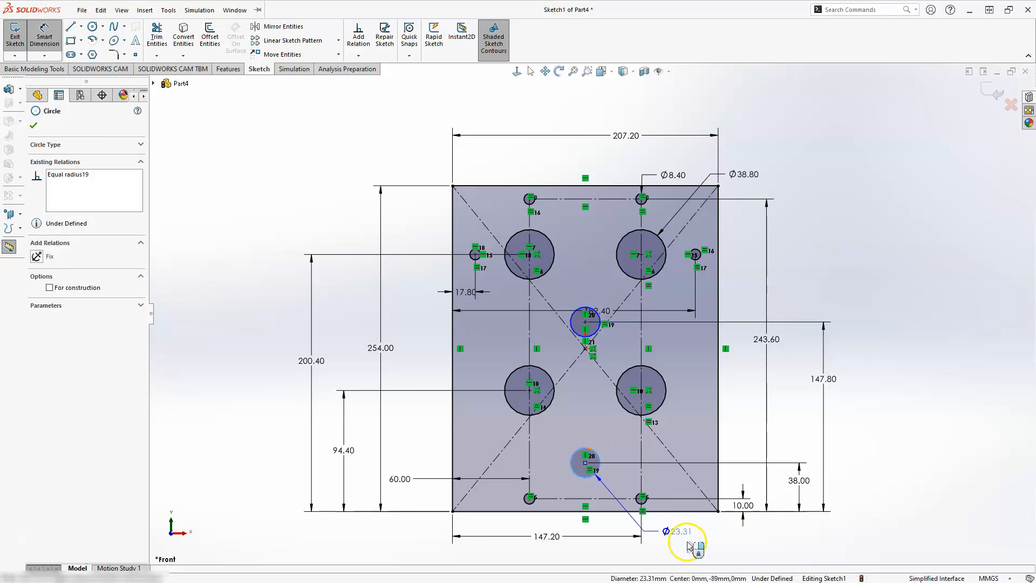
Dimension the lower centreline circle with a diameter of 23.2 mm
{"action": "left_click", "coordinate": [688, 542]}
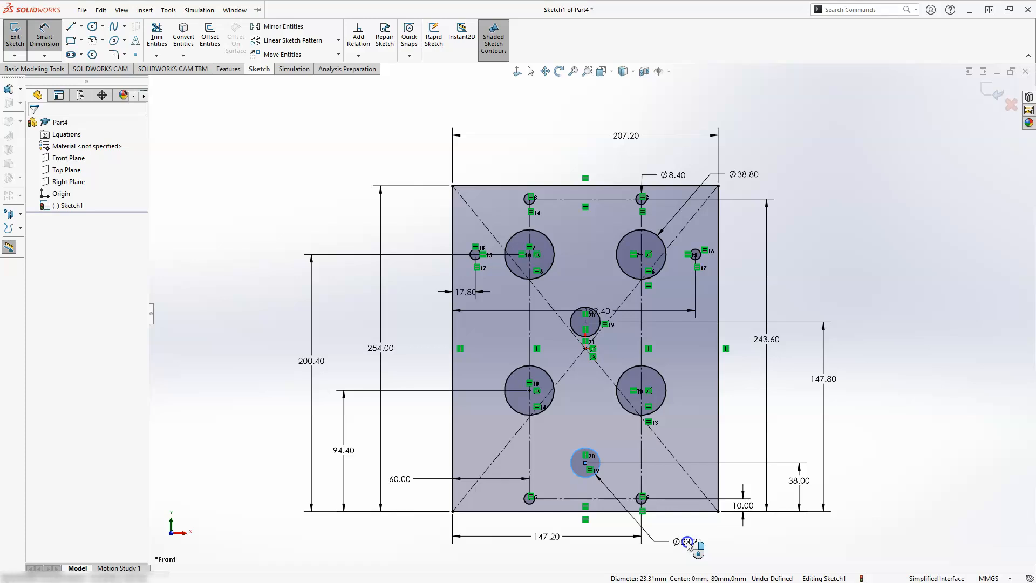
{"action": "left_click", "coordinate": [687, 542]}
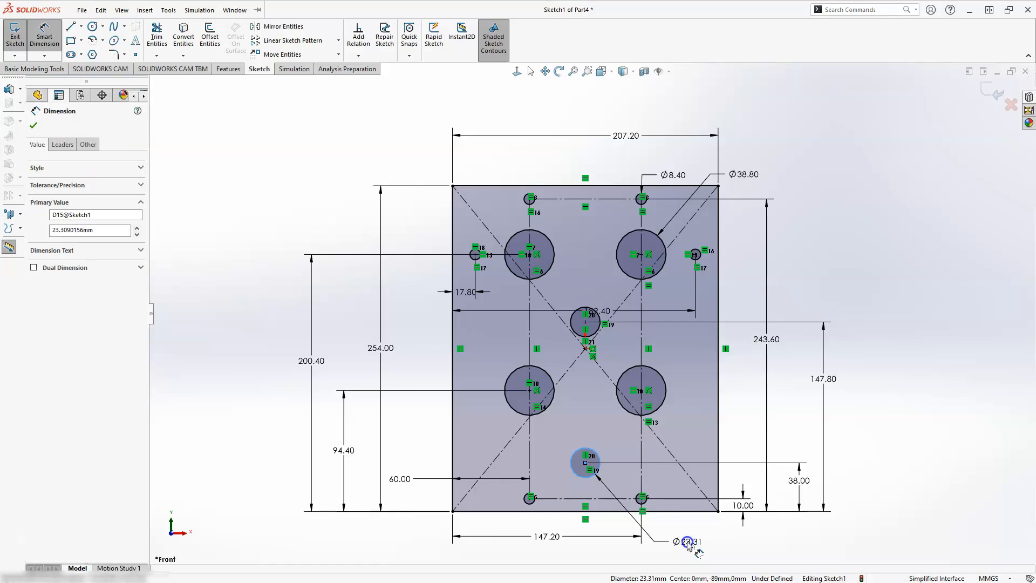
{"action": "double_click", "coordinate": [687, 542]}
{"action": "type", "text": "2"}
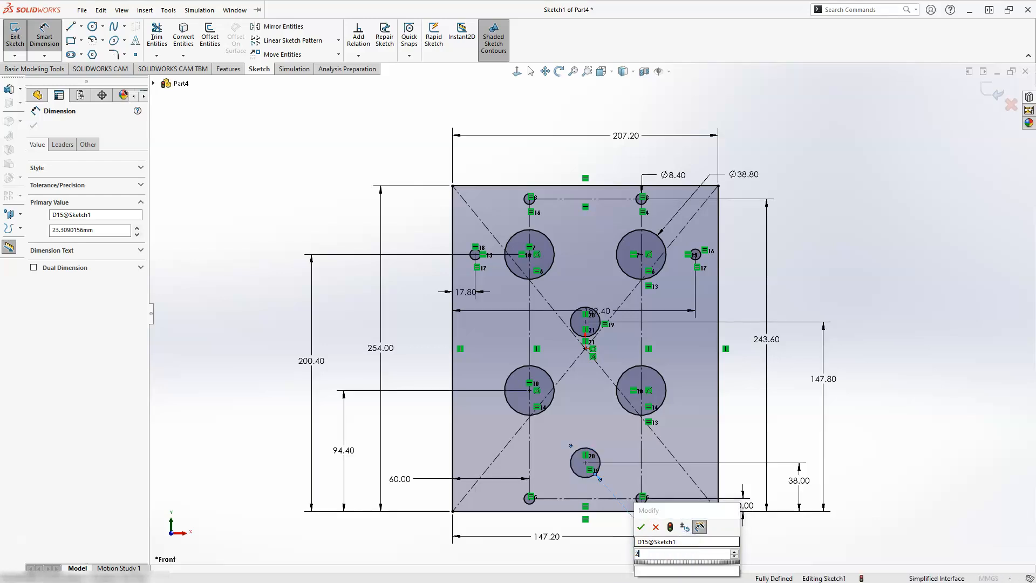
{"action": "type", "text": "3.2"}
{"action": "key", "text": "Return"}
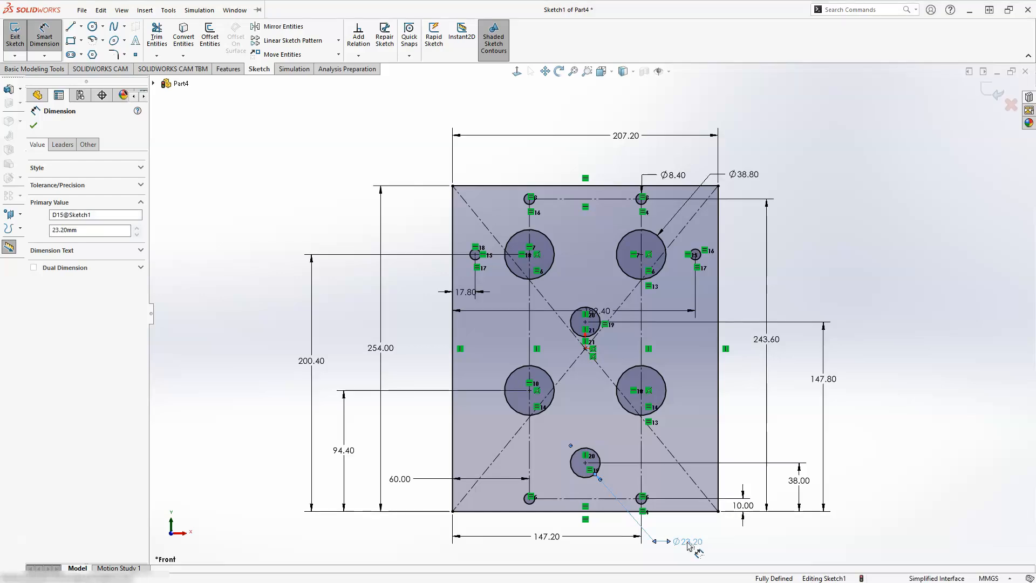
{"action": "key", "text": "Escape"}
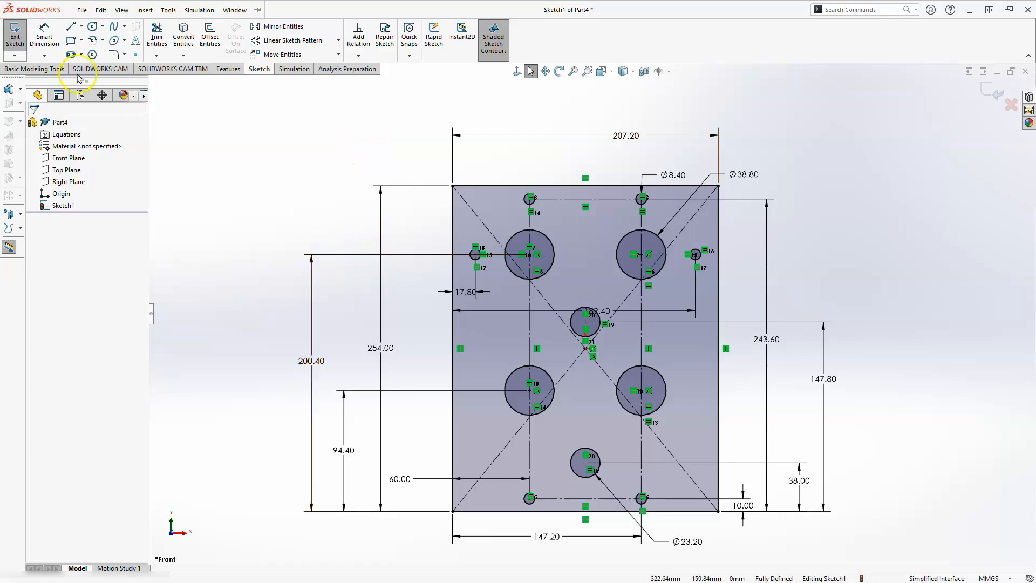
Exit the sketch and extrude the plate profile 10 mm as a boss with the Mid Plane end condition
{"action": "left_click", "coordinate": [16, 37]}
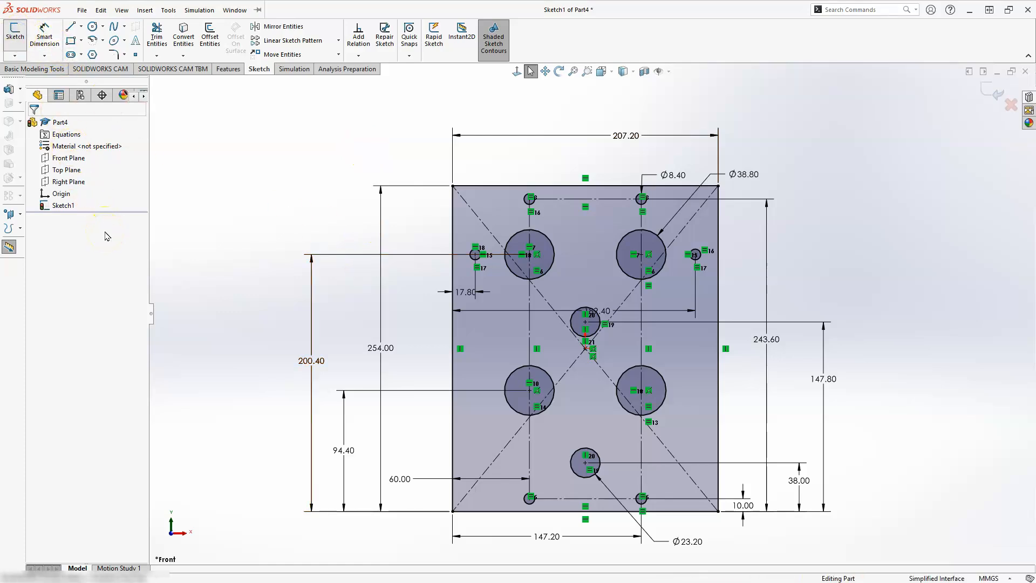
{"action": "middle_click_drag", "start_coordinate": [255, 275], "coordinate": [225, 307]}
{"action": "middle_click_drag", "start_coordinate": [448, 345], "coordinate": [412, 395]}
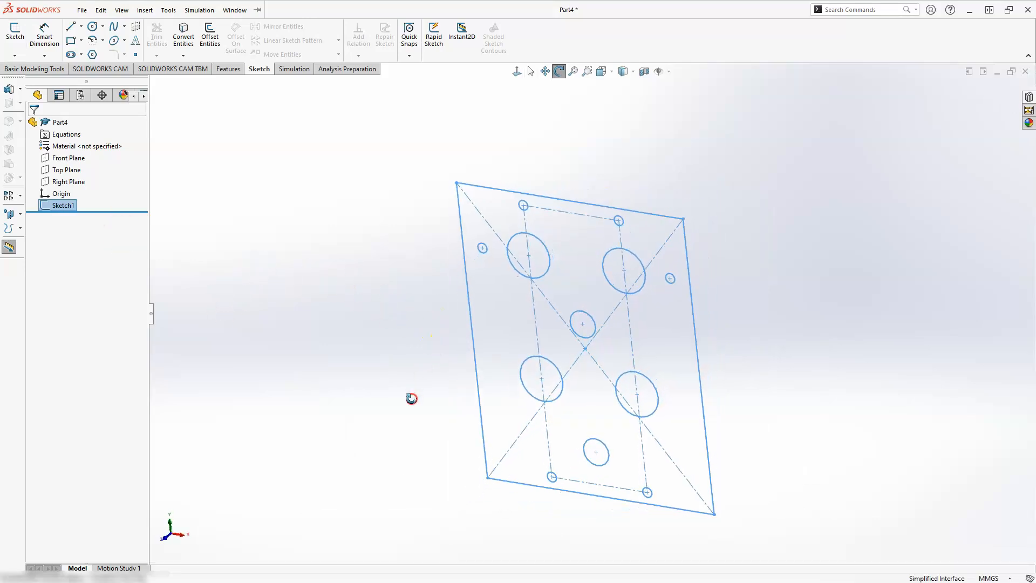
{"action": "left_click", "coordinate": [228, 69]}
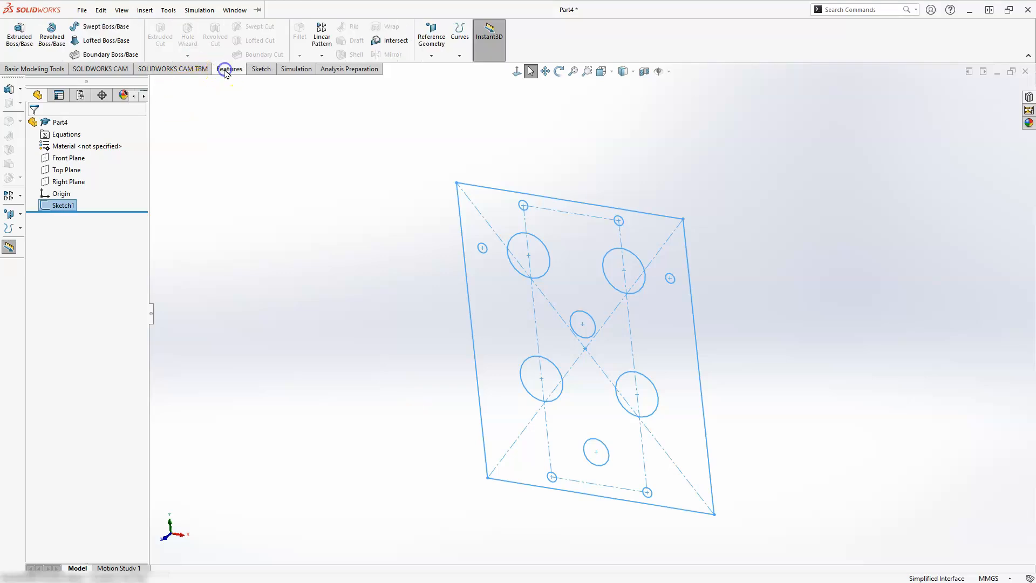
{"action": "left_click", "coordinate": [23, 30]}
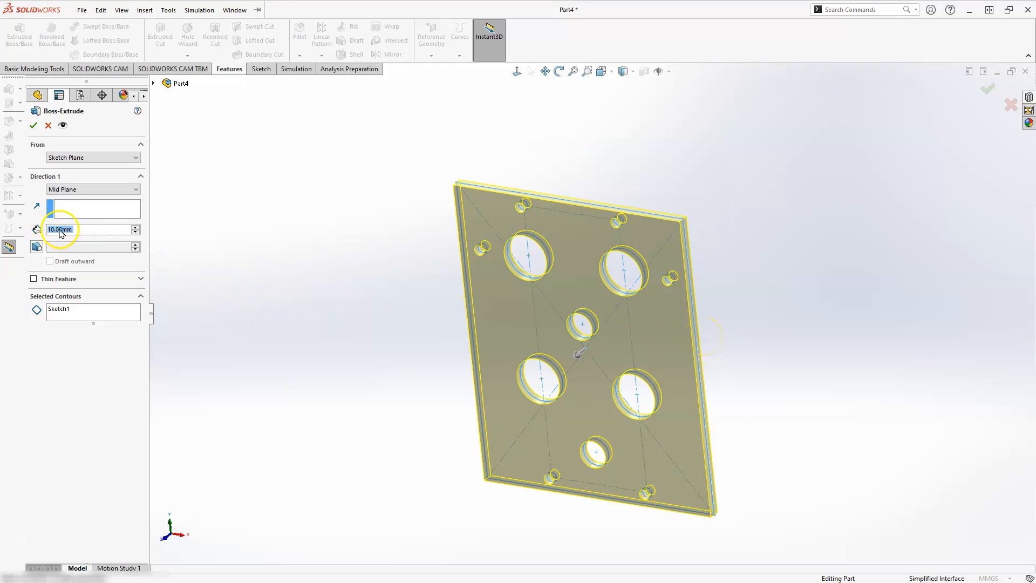
{"action": "left_click", "coordinate": [69, 190]}
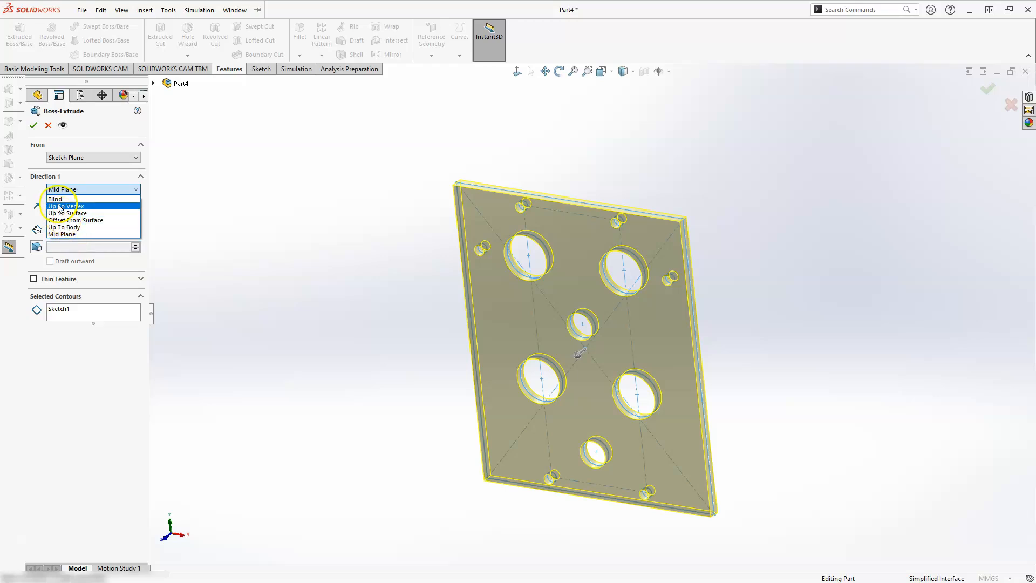
{"action": "left_click", "coordinate": [58, 200]}
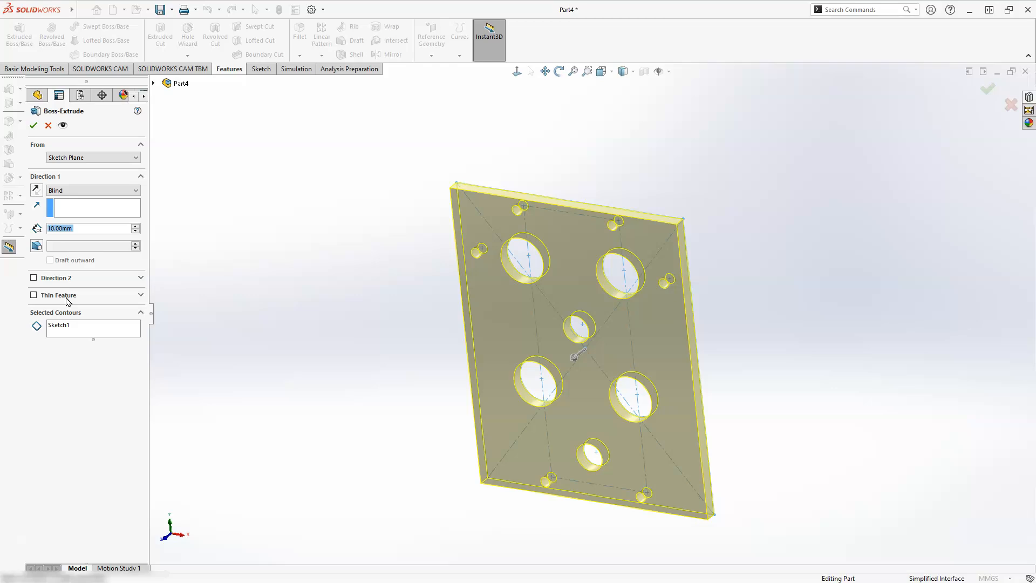
{"action": "left_click", "coordinate": [69, 191]}
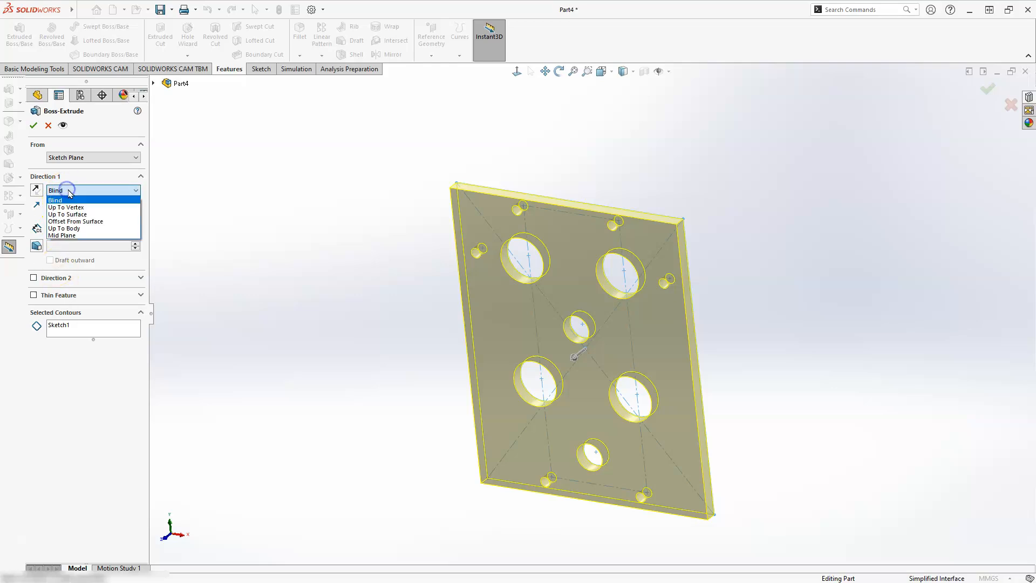
{"action": "left_click", "coordinate": [76, 236]}
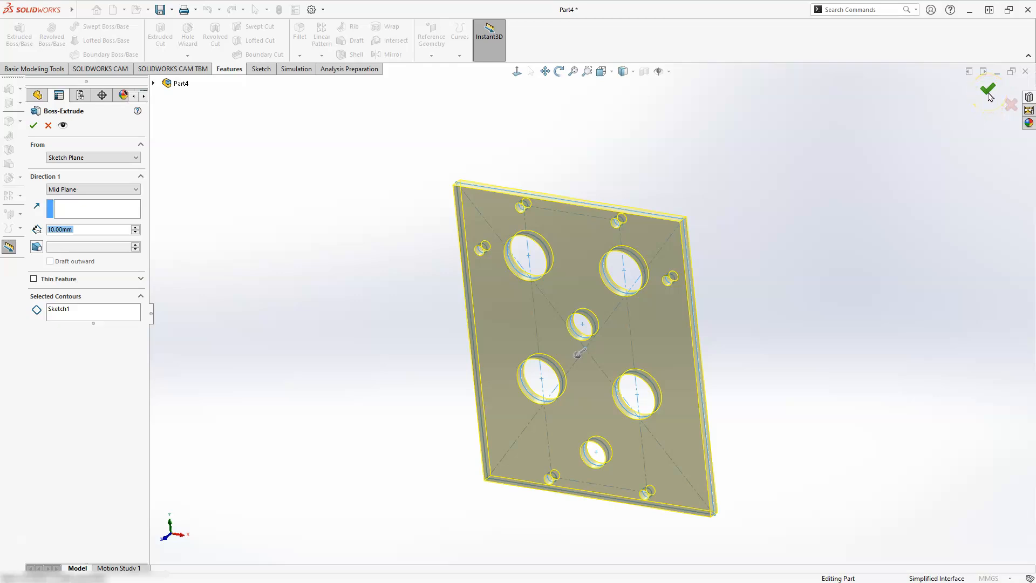
{"action": "key", "text": "Return"}
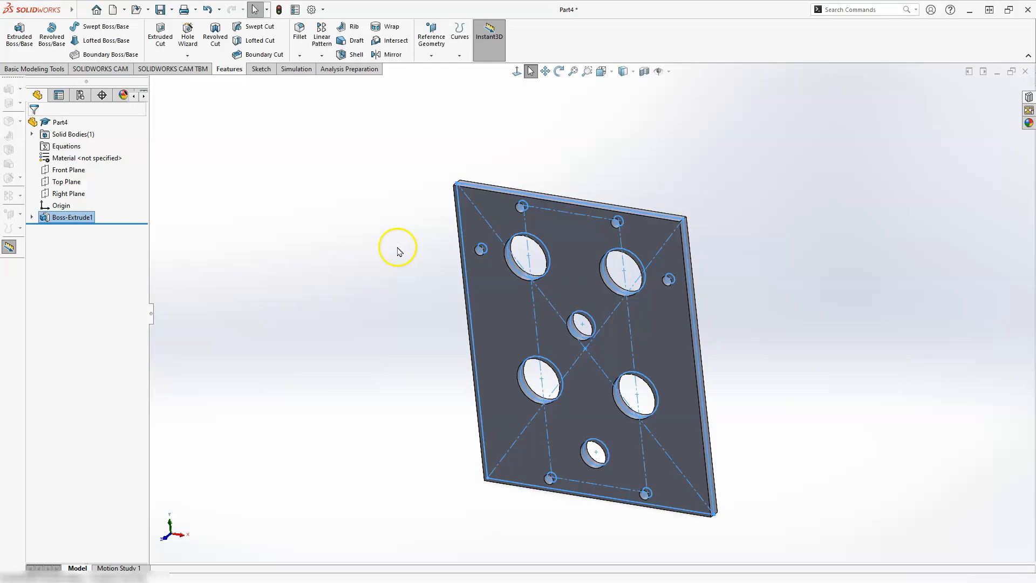
{"action": "left_click", "coordinate": [397, 254]}
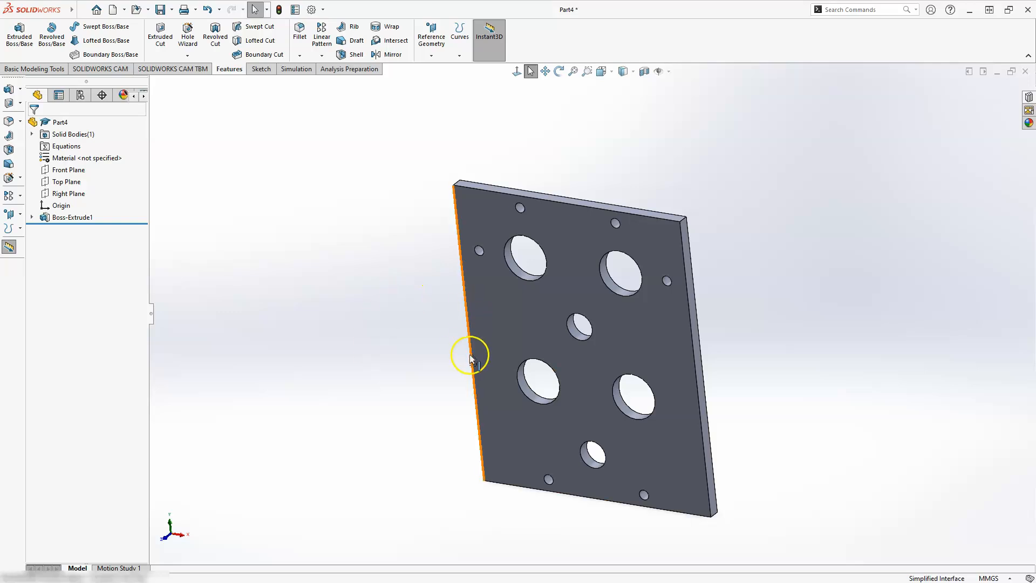
Reorient the view of the extruded plate with the view selector
{"action": "key", "text": "space"}
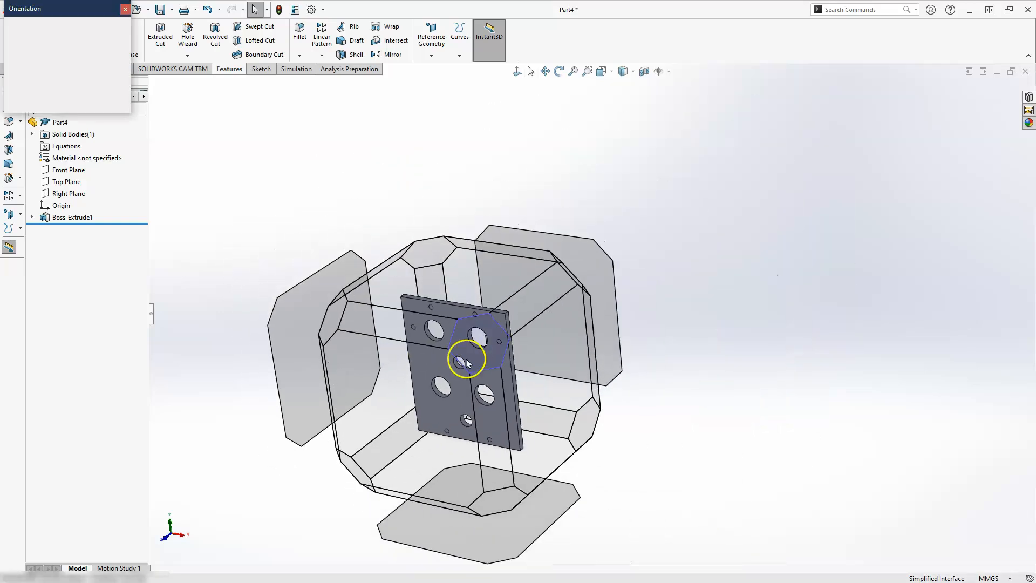
{"action": "left_click", "coordinate": [362, 415]}
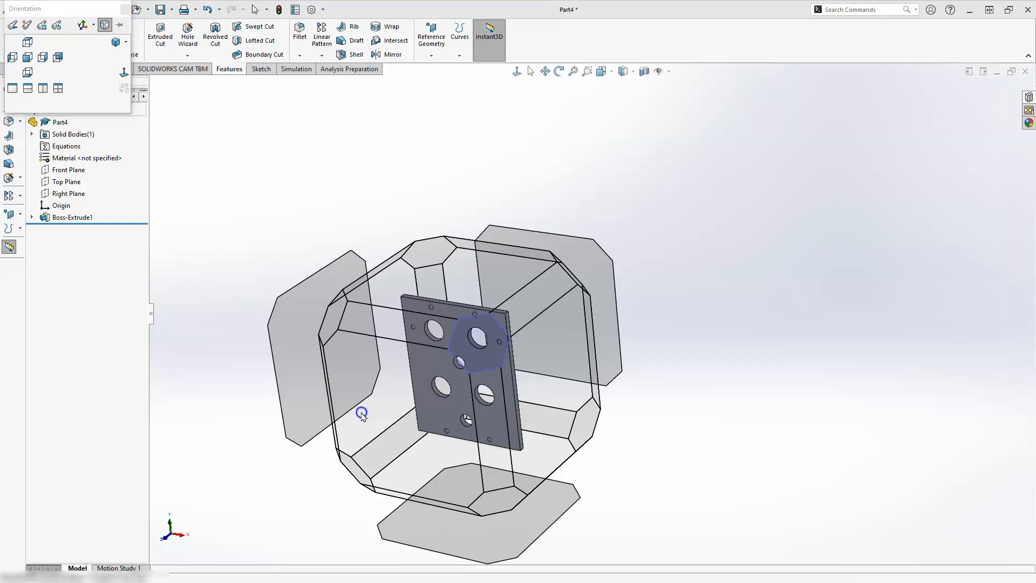